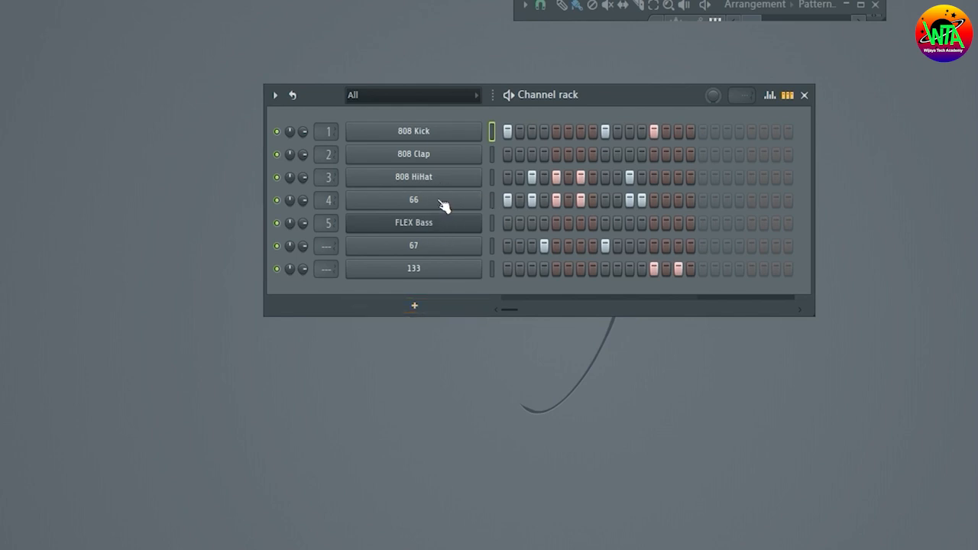
Examine the sample waveforms and sampler settings of channels 66, 67 and 133.
{"action": "left_click", "coordinate": [442, 203]}
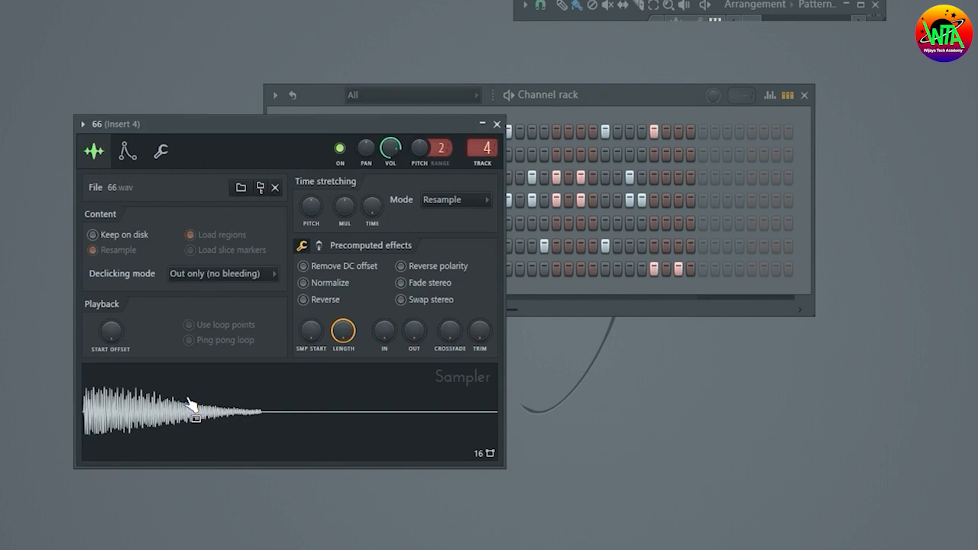
{"action": "left_click", "coordinate": [497, 125]}
{"action": "left_click", "coordinate": [432, 243]}
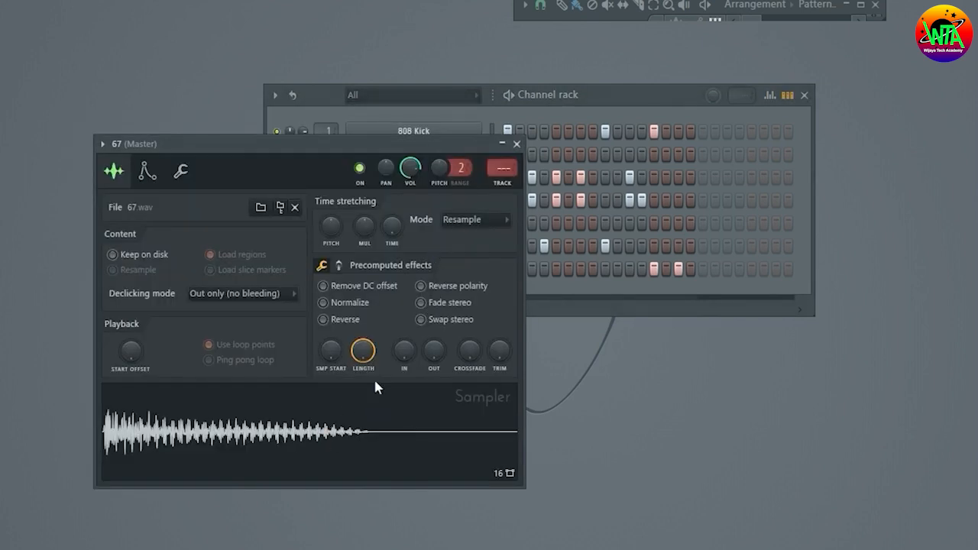
{"action": "left_click", "coordinate": [516, 145]}
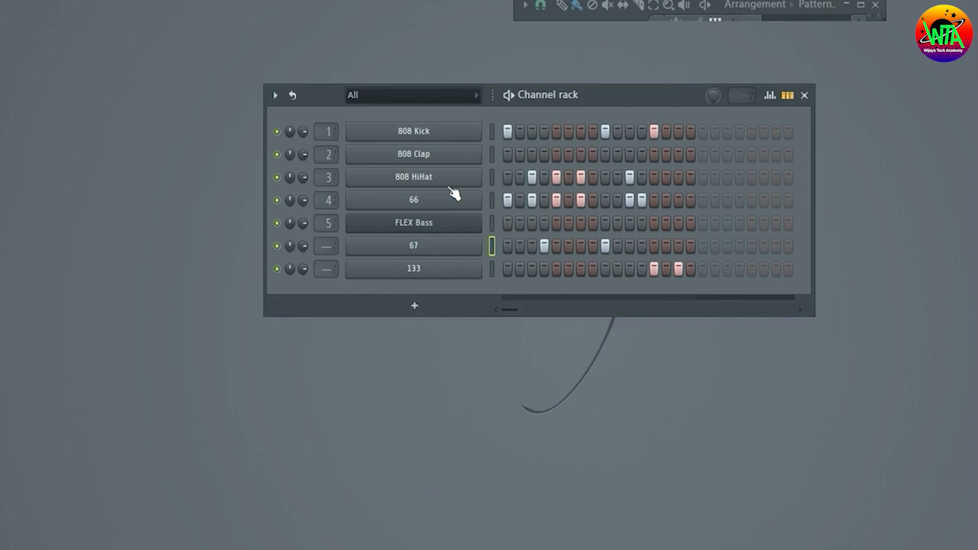
{"action": "left_click", "coordinate": [442, 273]}
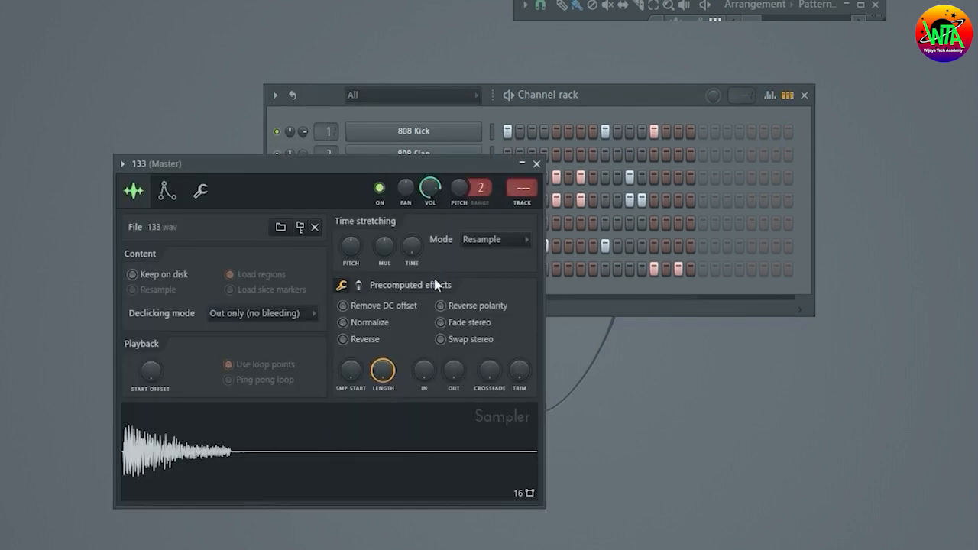
{"action": "left_click", "coordinate": [536, 163]}
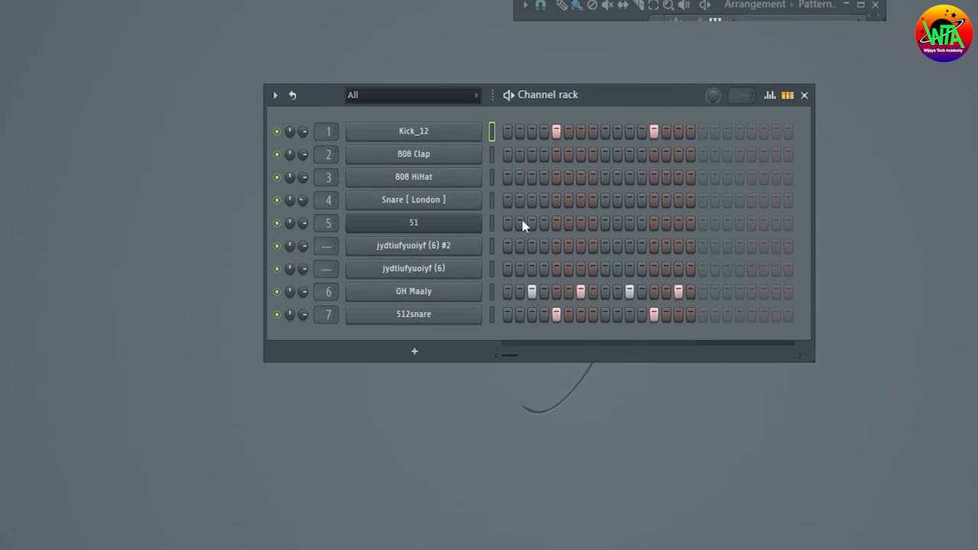
Examine the sample waveforms and sampler settings of the Kick_12, OH Maaly and 512snare channels.
{"action": "left_click", "coordinate": [444, 137]}
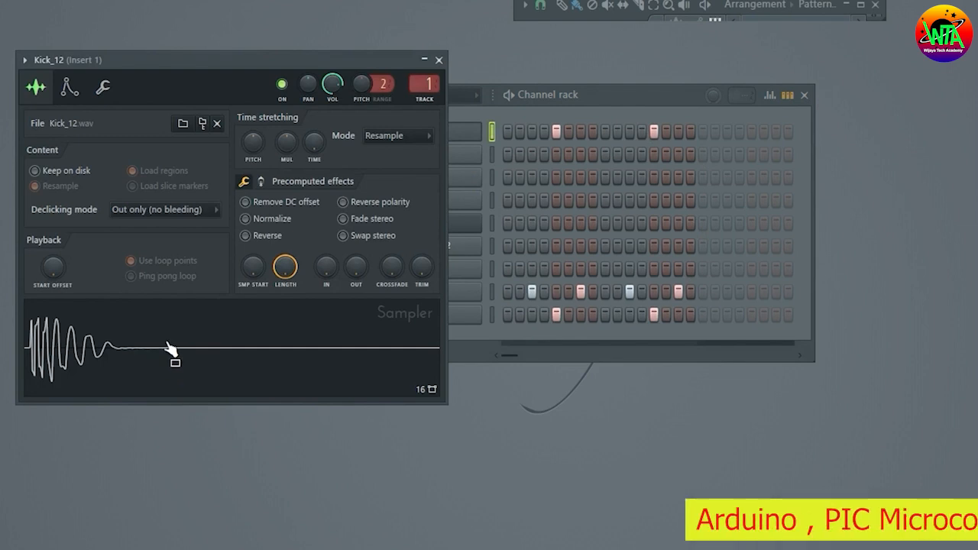
{"action": "left_click", "coordinate": [439, 59]}
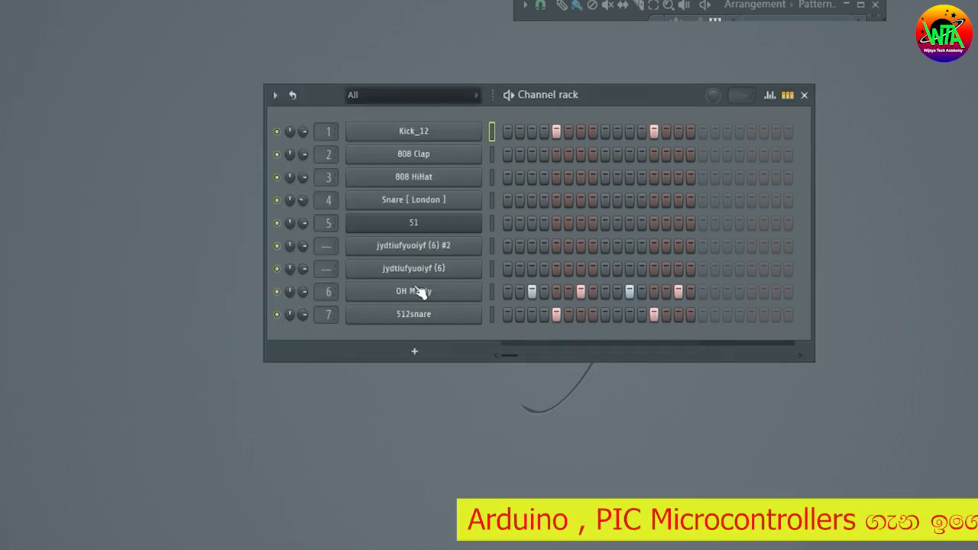
{"action": "left_click", "coordinate": [447, 295]}
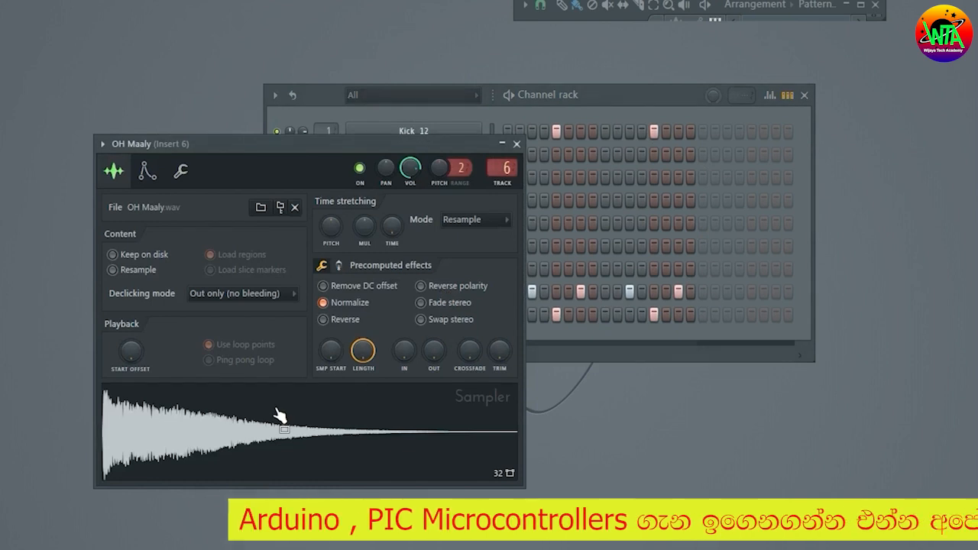
{"action": "left_click", "coordinate": [516, 144]}
{"action": "left_click", "coordinate": [436, 319]}
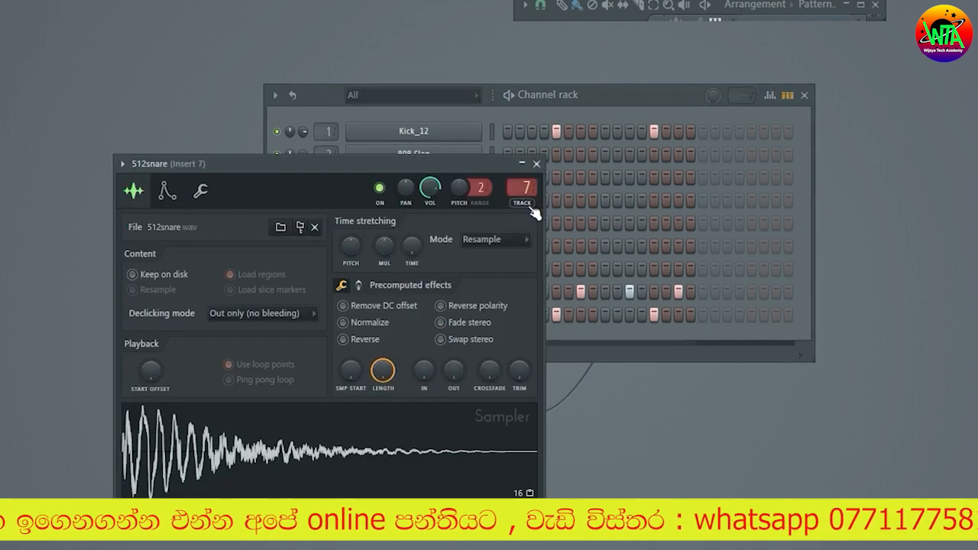
{"action": "left_click", "coordinate": [536, 164]}
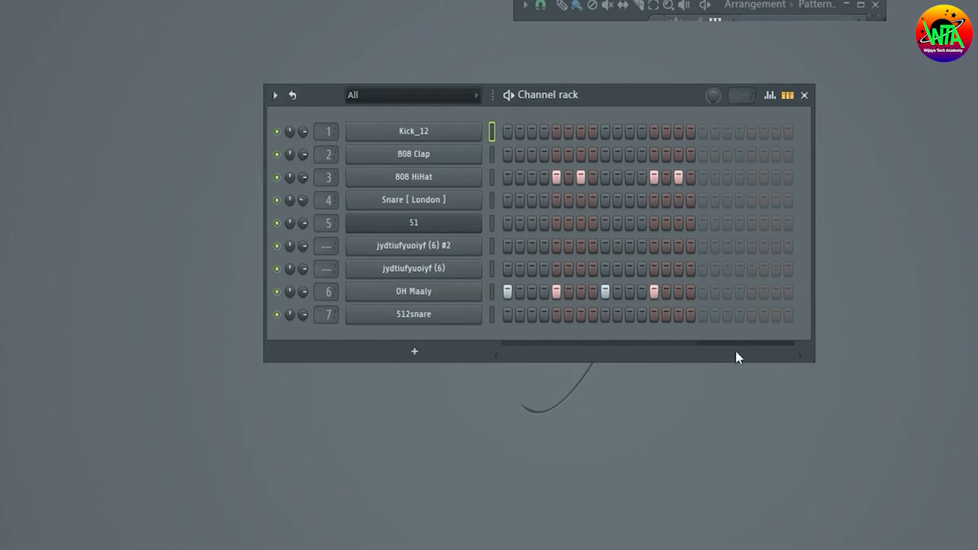
Inspect the samples used by the 808 HiHat and OH Maaly channels.
{"action": "left_click", "coordinate": [459, 186]}
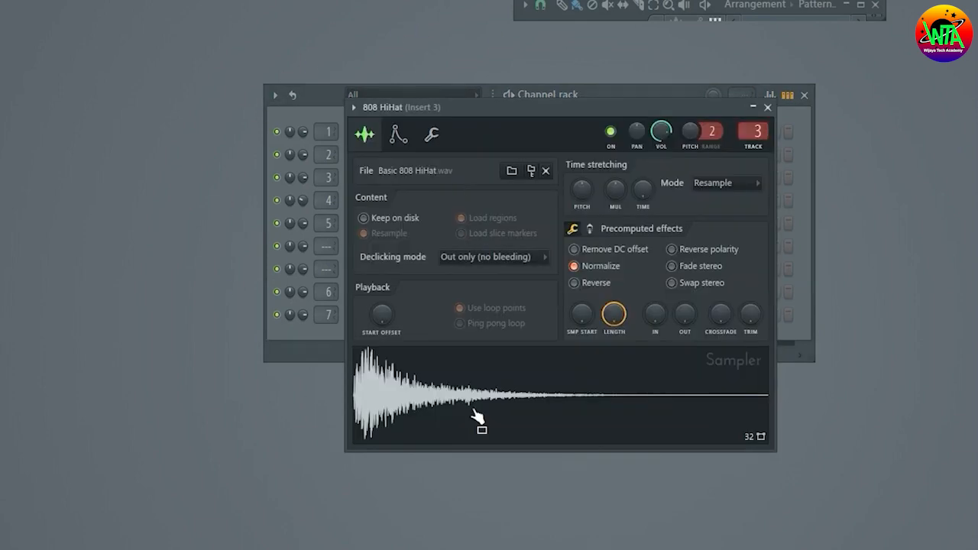
{"action": "left_click", "coordinate": [768, 109]}
{"action": "left_click", "coordinate": [438, 295]}
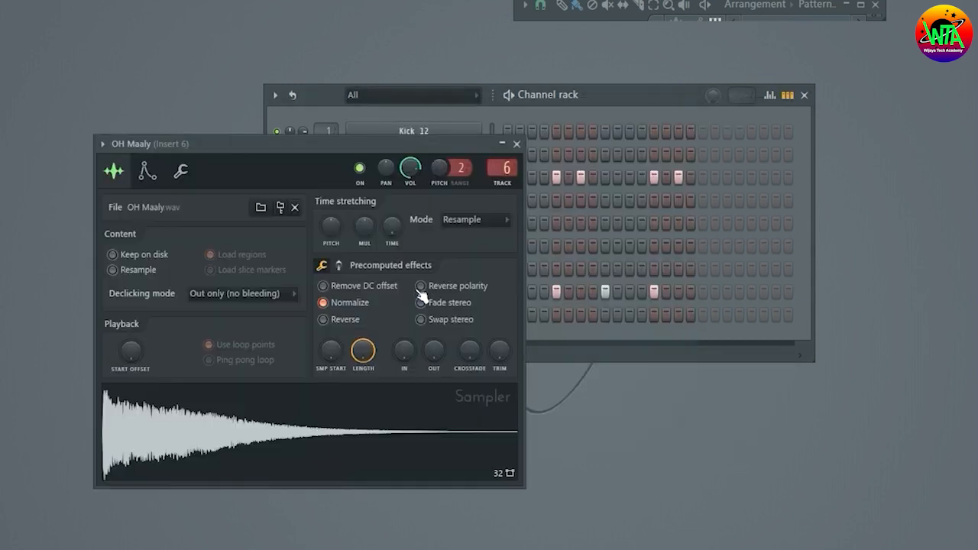
{"action": "left_click", "coordinate": [517, 144]}
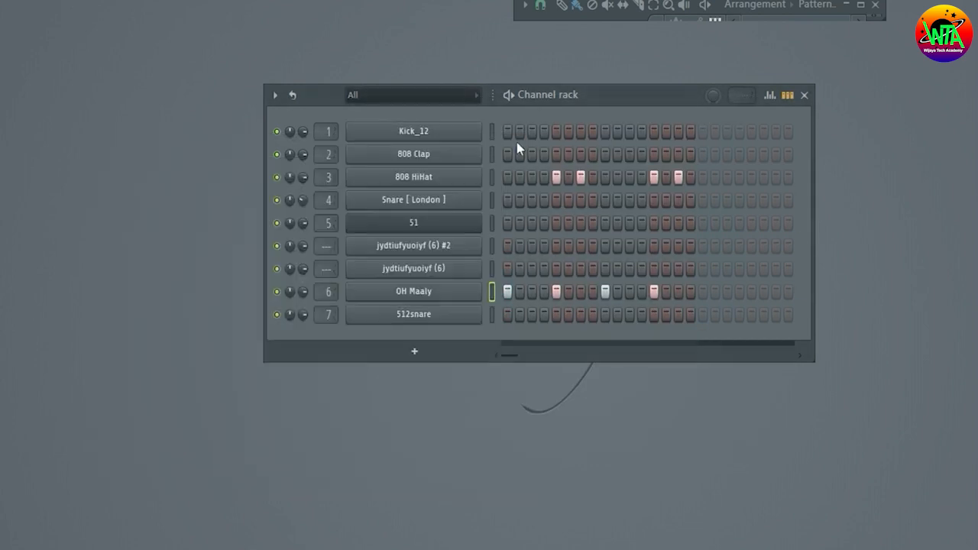
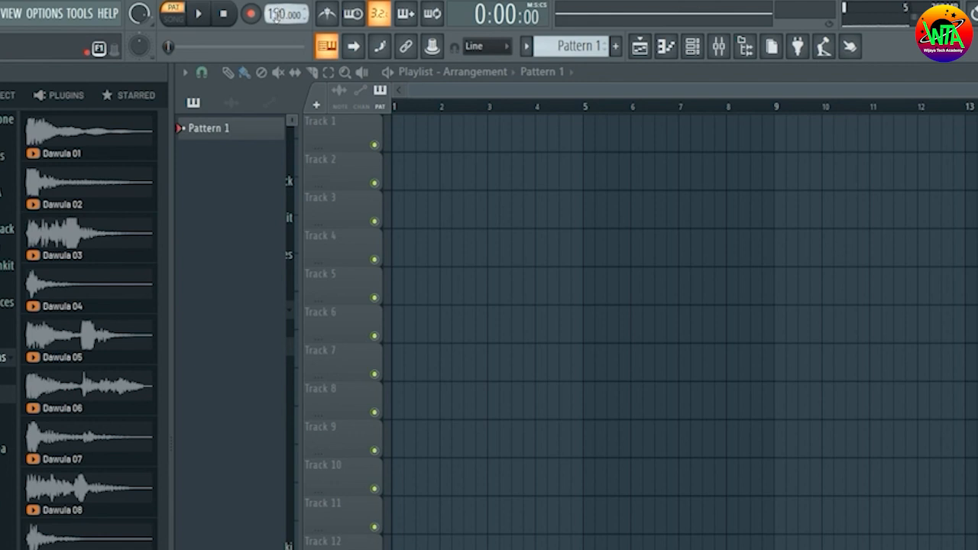
Set the project tempo to 130.2 BPM and audition it with the metronome switched on.
{"action": "left_click_drag", "start_coordinate": [276, 16], "coordinate": [277, 54]}
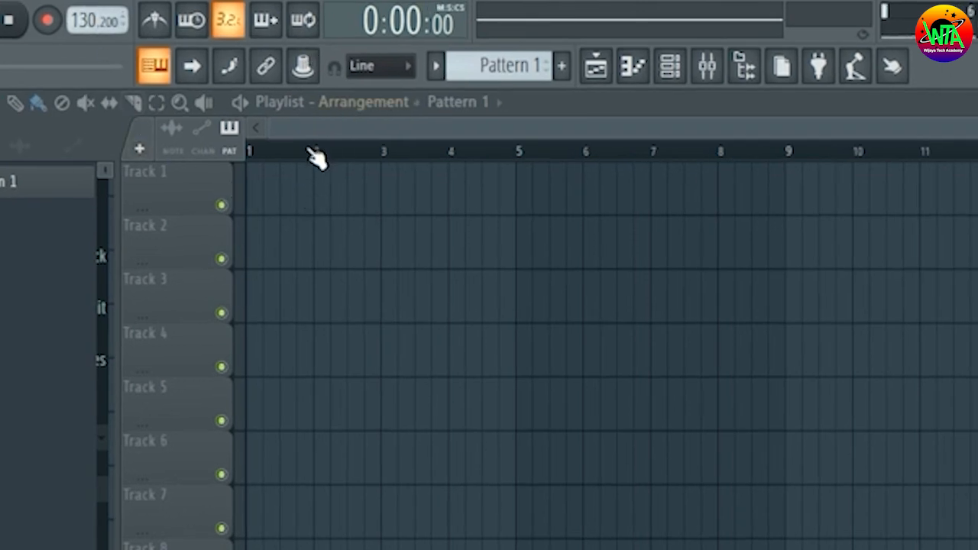
{"action": "scroll", "coordinate": [454, 127], "scroll_direction": "up", "scroll_amount": 2}
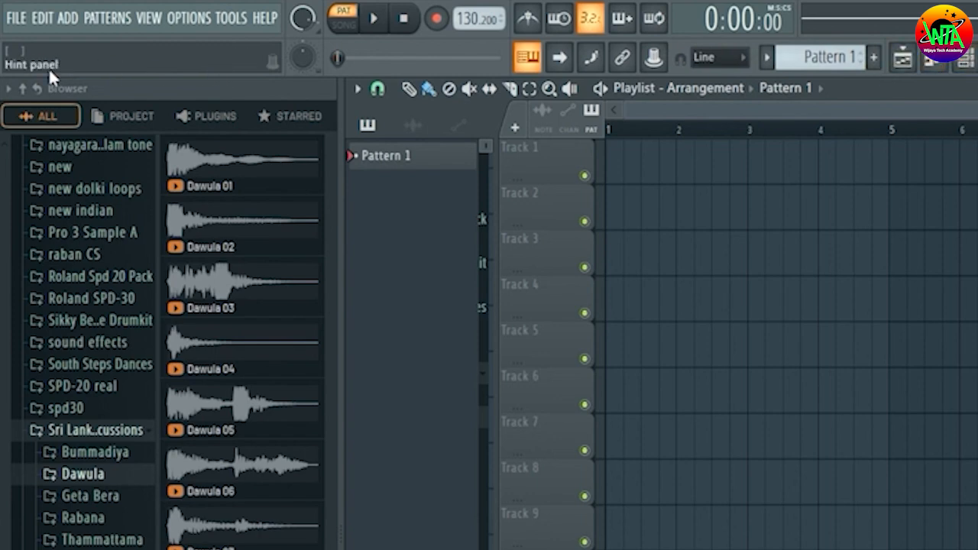
{"action": "left_click", "coordinate": [532, 21]}
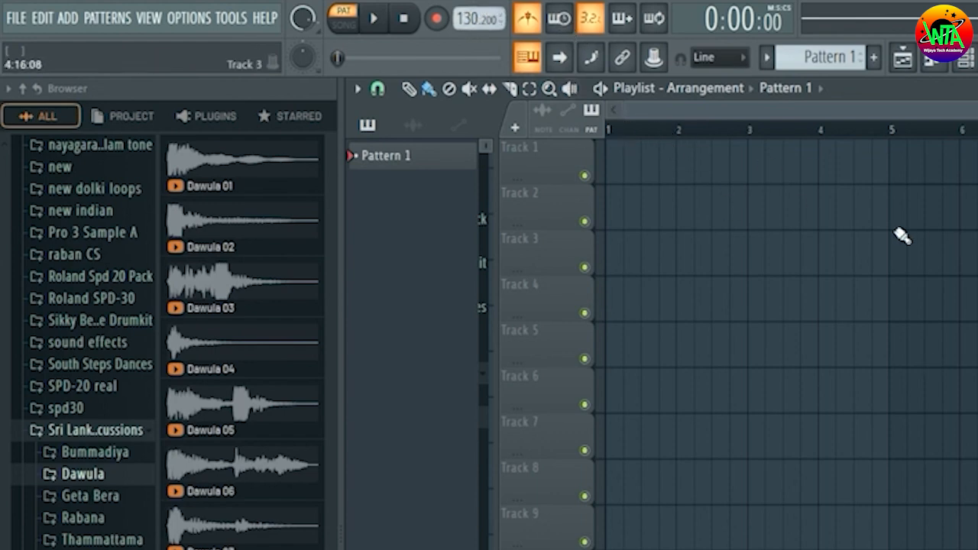
{"action": "left_click", "coordinate": [377, 23]}
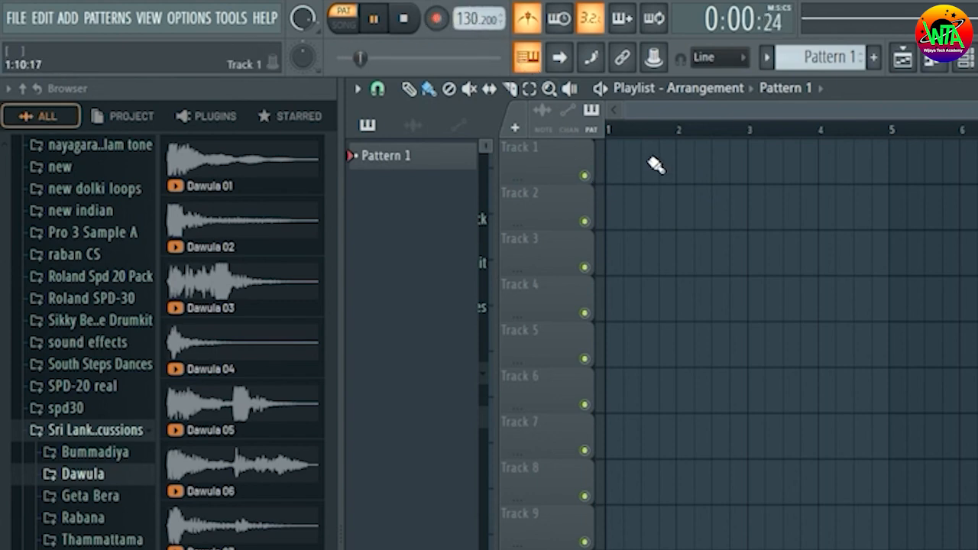
{"action": "left_click", "coordinate": [404, 19]}
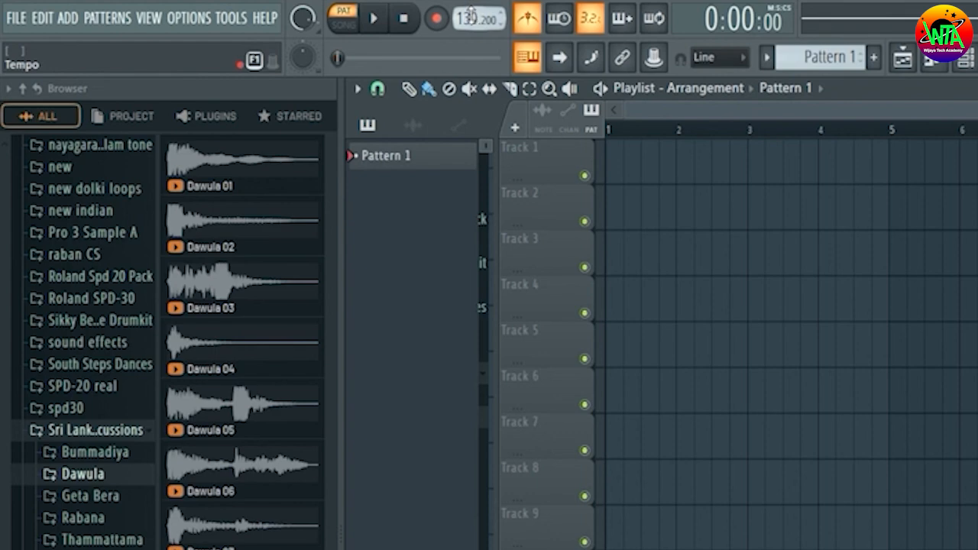
Set the tempo to the 140 BPM preset and listen to the metronome briefly.
{"action": "right_click", "coordinate": [472, 15]}
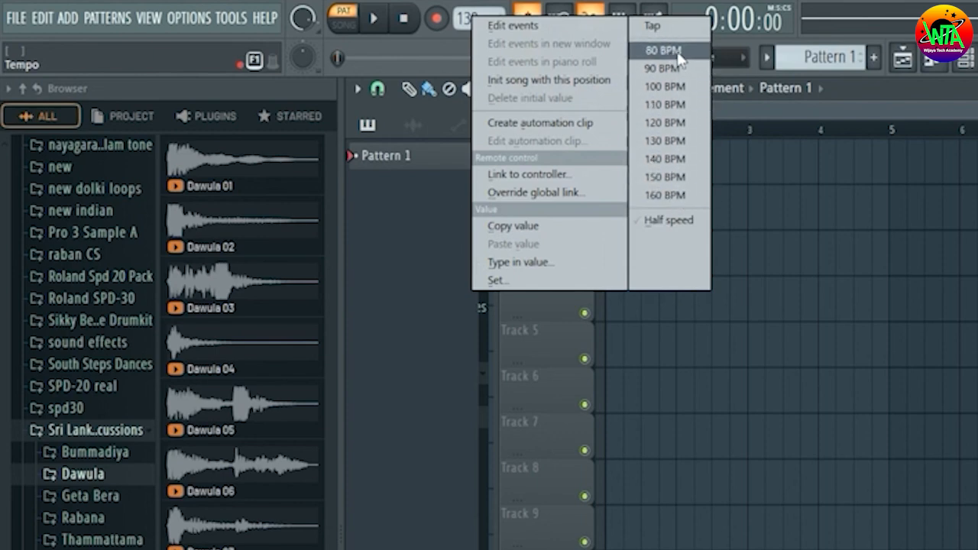
{"action": "left_click", "coordinate": [686, 160]}
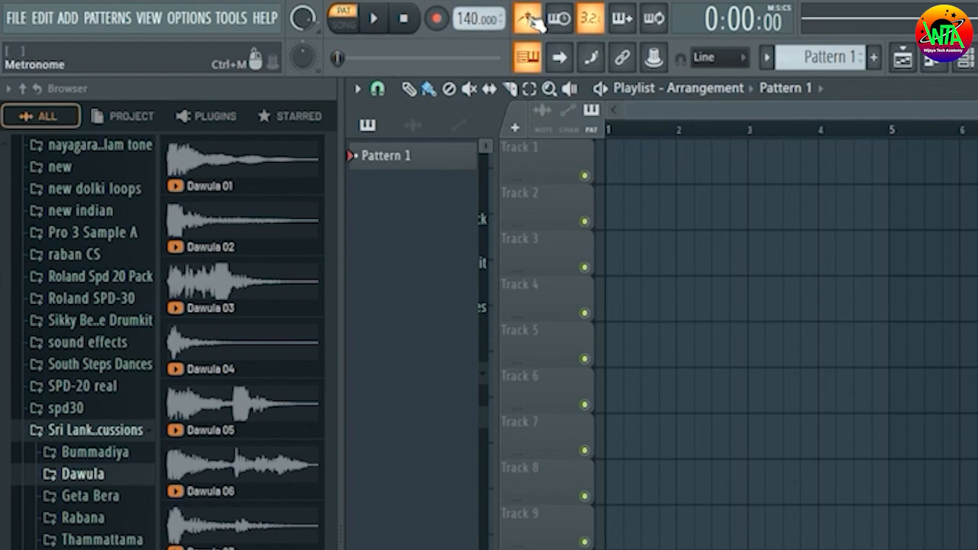
{"action": "left_click", "coordinate": [374, 20]}
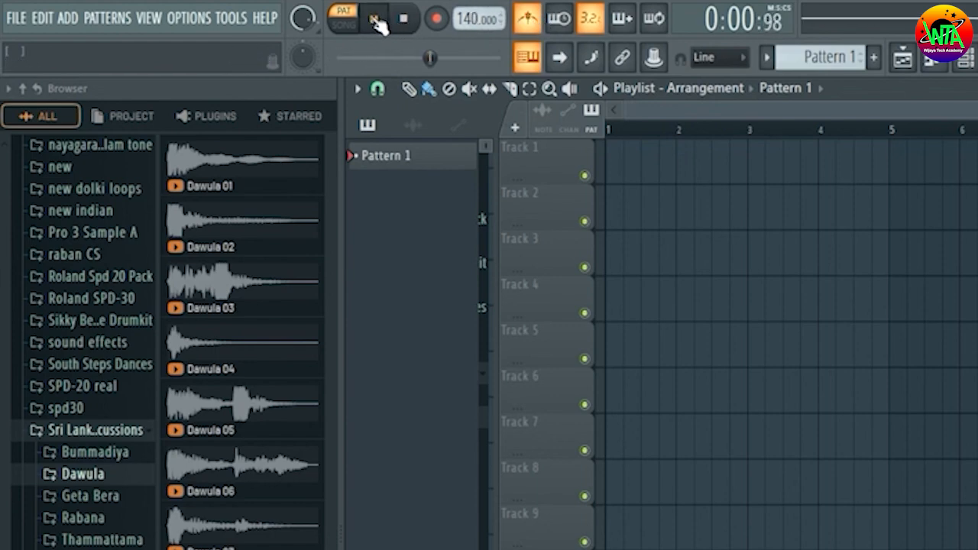
{"action": "left_click", "coordinate": [405, 20]}
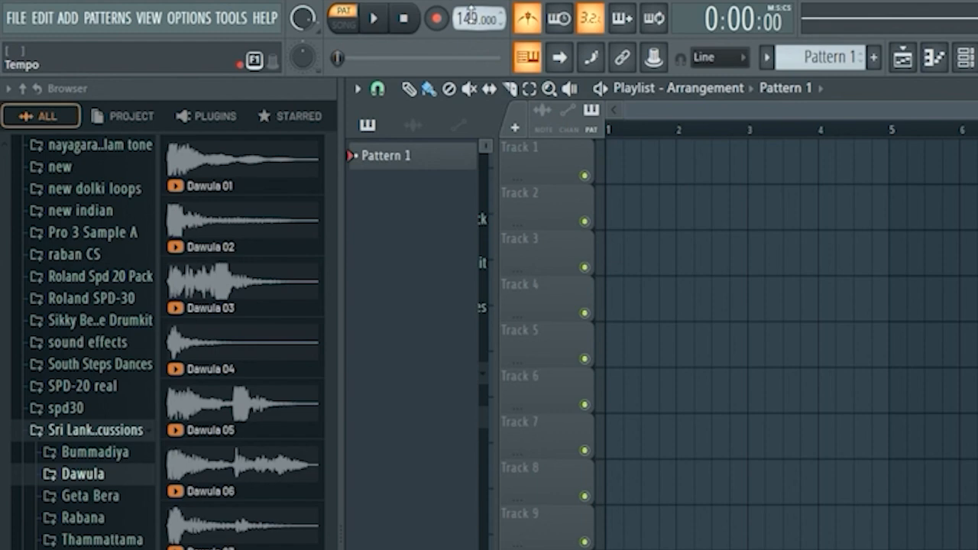
Lower the tempo to 60 BPM and listen to the metronome briefly.
{"action": "left_click_drag", "start_coordinate": [474, 13], "coordinate": [474, 68]}
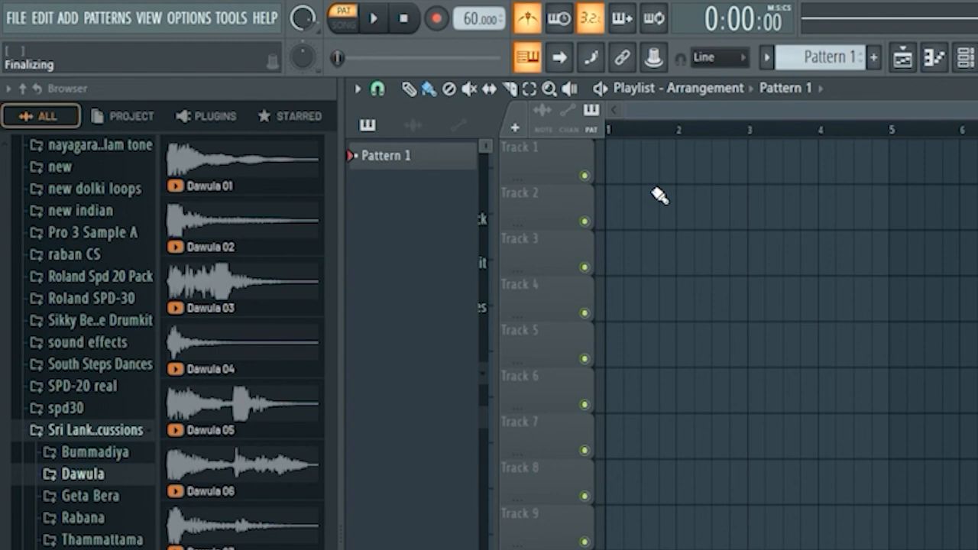
{"action": "left_click", "coordinate": [386, 28]}
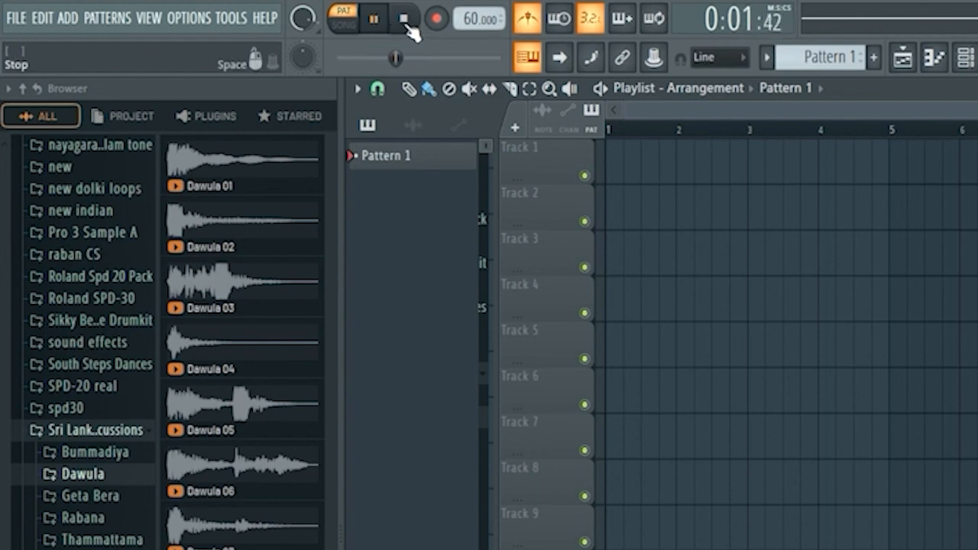
{"action": "left_click", "coordinate": [404, 18]}
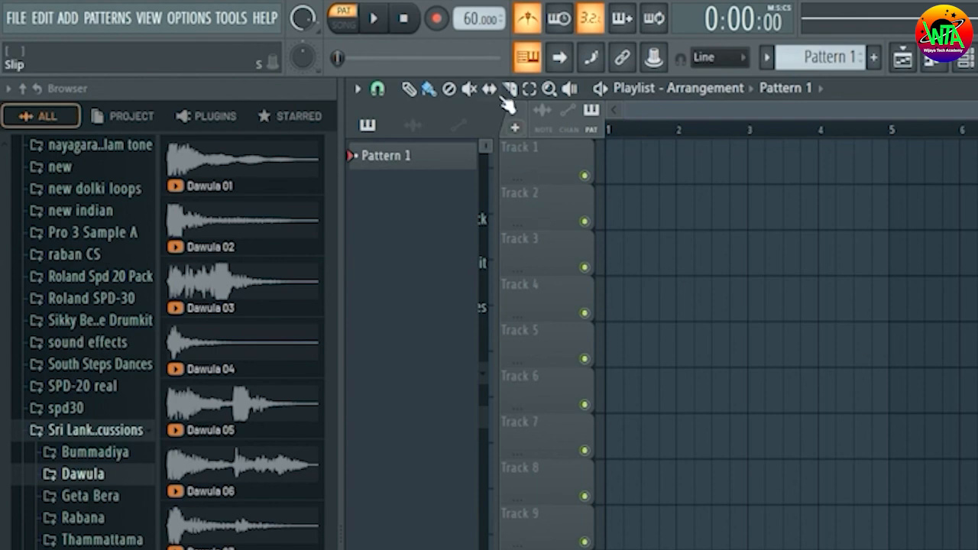
Tap in a tempo of 134 BPM with the Tempo tapper and play the metronome briefly at that speed.
{"action": "right_click", "coordinate": [480, 23]}
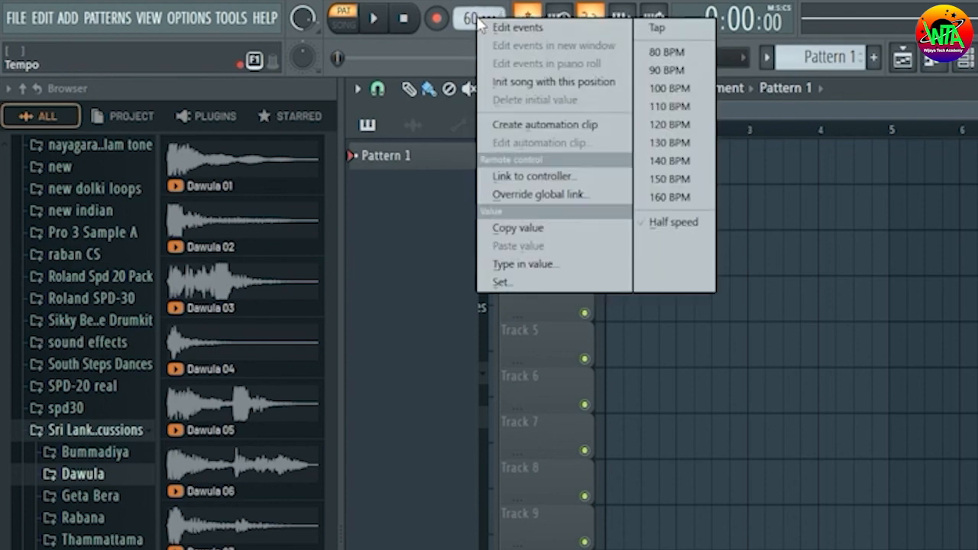
{"action": "left_click", "coordinate": [680, 32]}
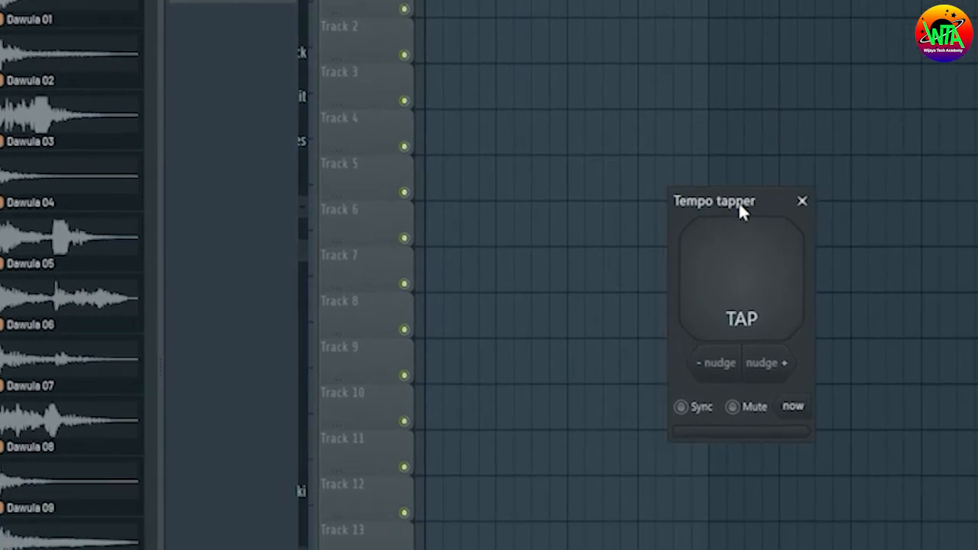
{"action": "left_click_drag", "start_coordinate": [738, 201], "coordinate": [848, 39]}
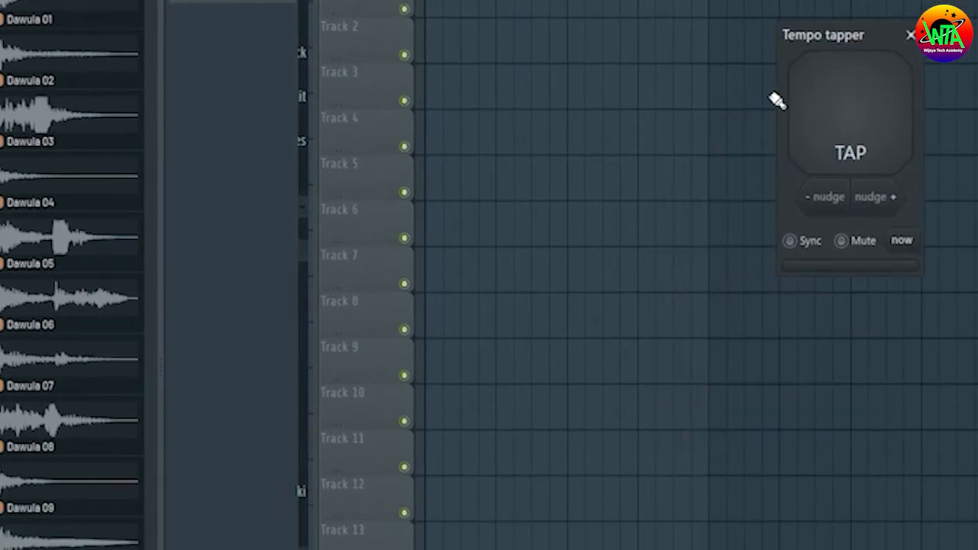
{"action": "left_click", "coordinate": [851, 124]}
{"action": "left_click", "coordinate": [850, 125]}
{"action": "left_click", "coordinate": [851, 125]}
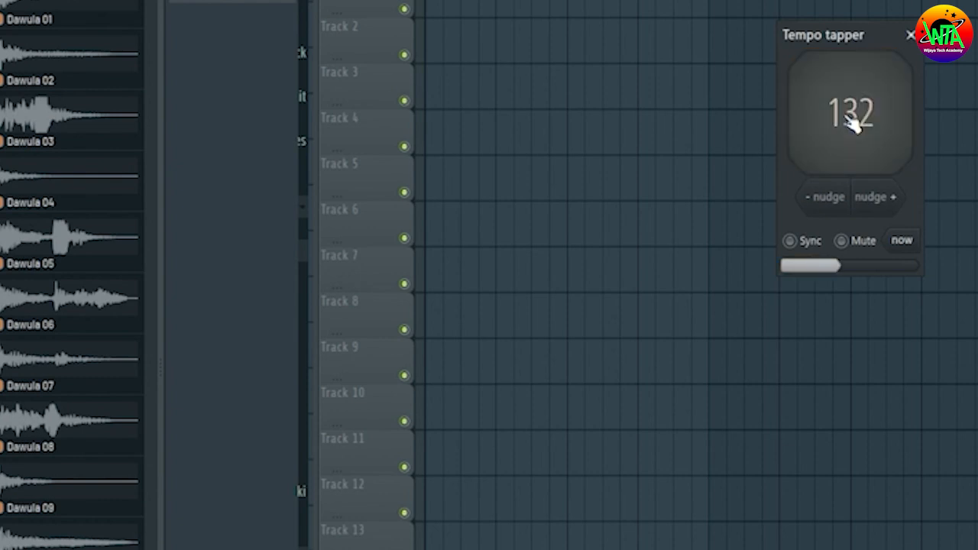
{"action": "left_click", "coordinate": [851, 125]}
{"action": "left_click", "coordinate": [852, 125]}
{"action": "left_click", "coordinate": [852, 126]}
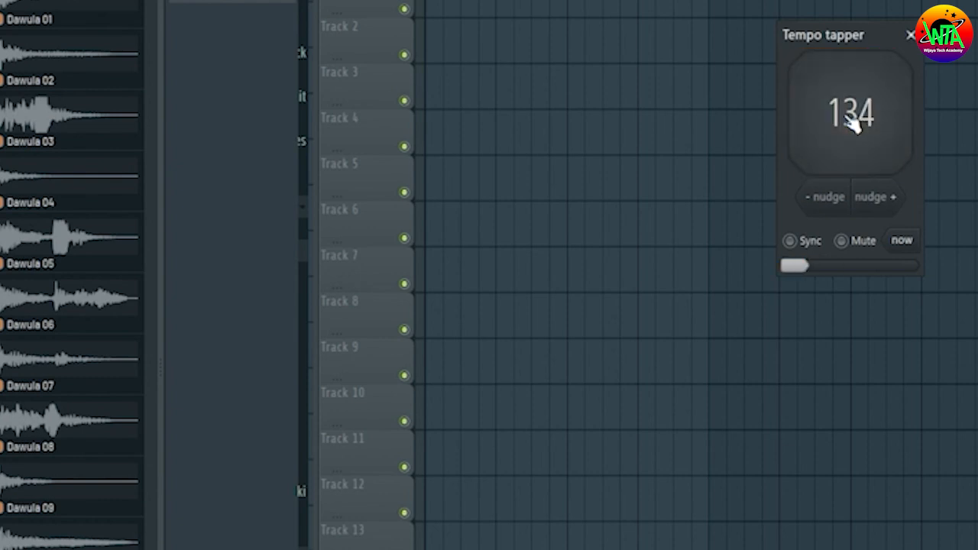
{"action": "left_click", "coordinate": [852, 126]}
{"action": "left_click", "coordinate": [852, 125]}
{"action": "left_click", "coordinate": [853, 125]}
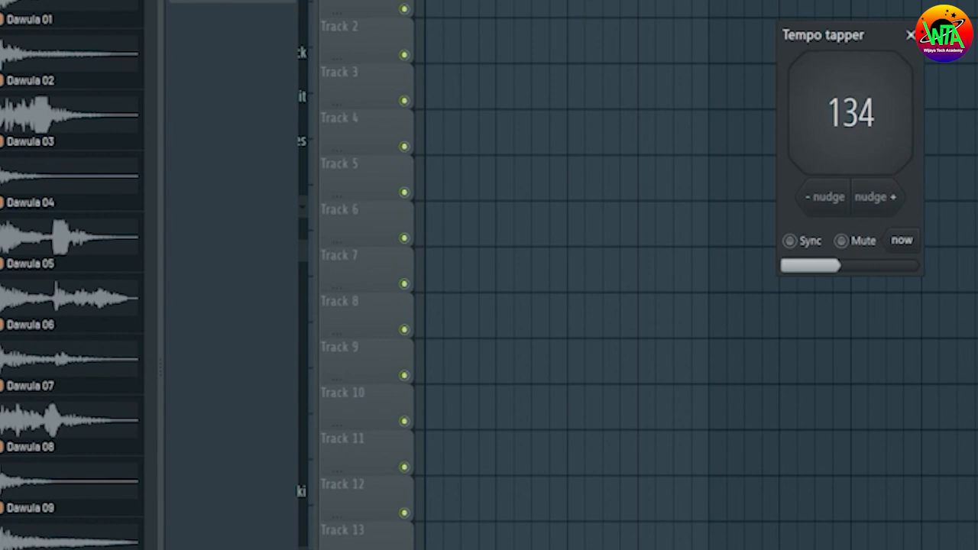
{"action": "left_click", "coordinate": [910, 35]}
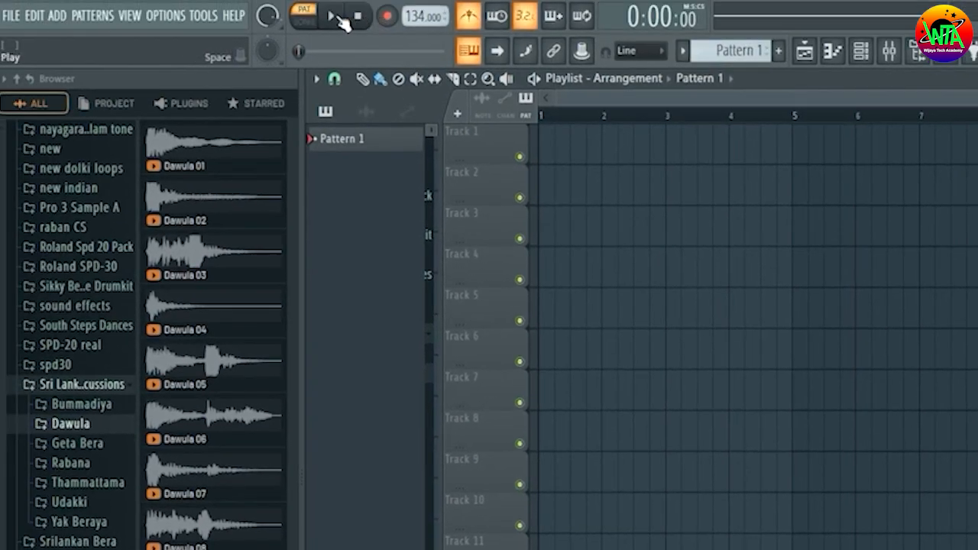
{"action": "left_click", "coordinate": [336, 16]}
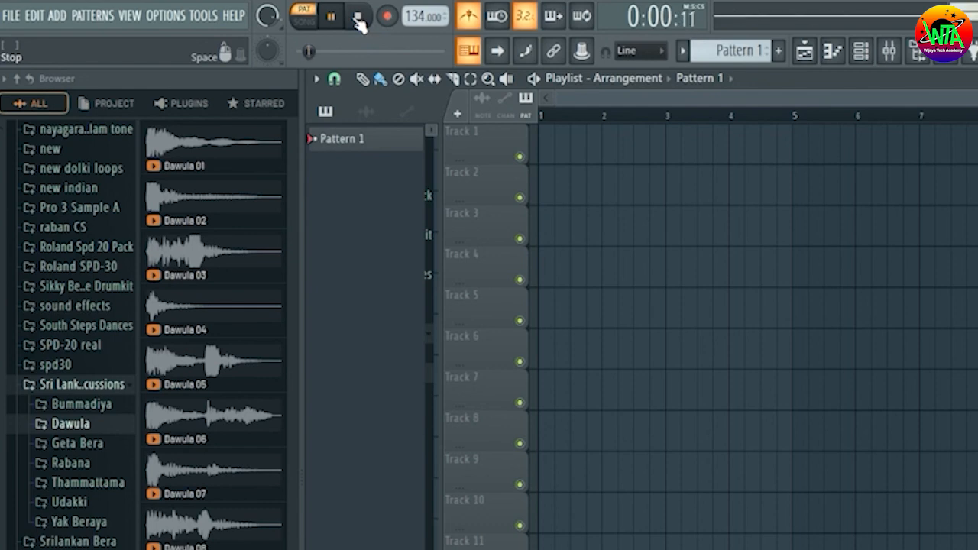
{"action": "left_click", "coordinate": [357, 18]}
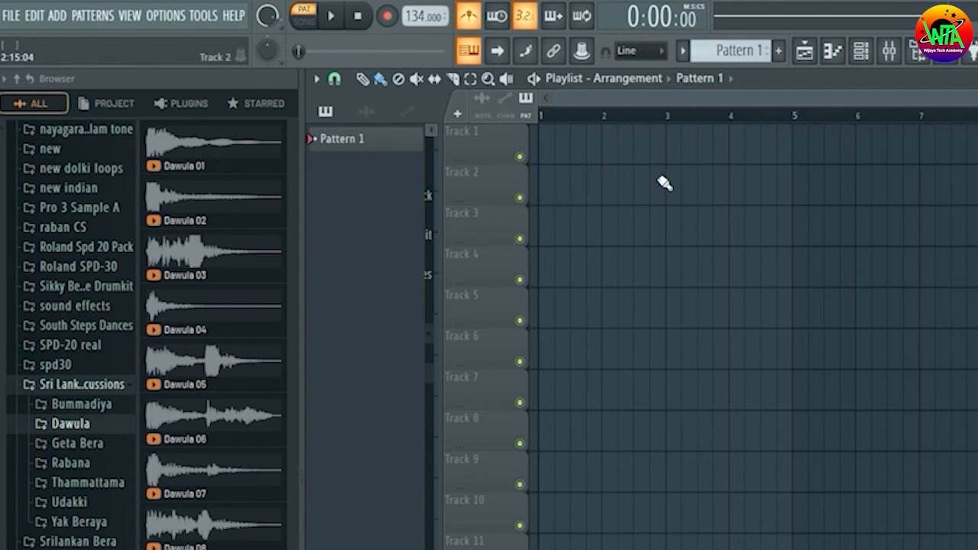
Open the Channel rack over the playlist and add 808 Kick hits on steps 1, 5, 9 and 13.
{"action": "left_click", "coordinate": [860, 51]}
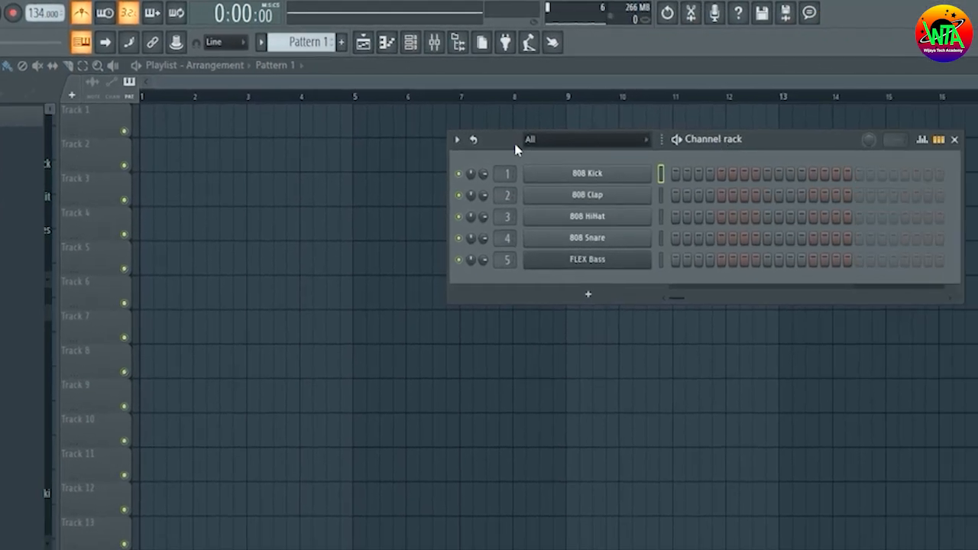
{"action": "left_click", "coordinate": [975, 173]}
{"action": "left_click_drag", "start_coordinate": [506, 145], "coordinate": [319, 120]}
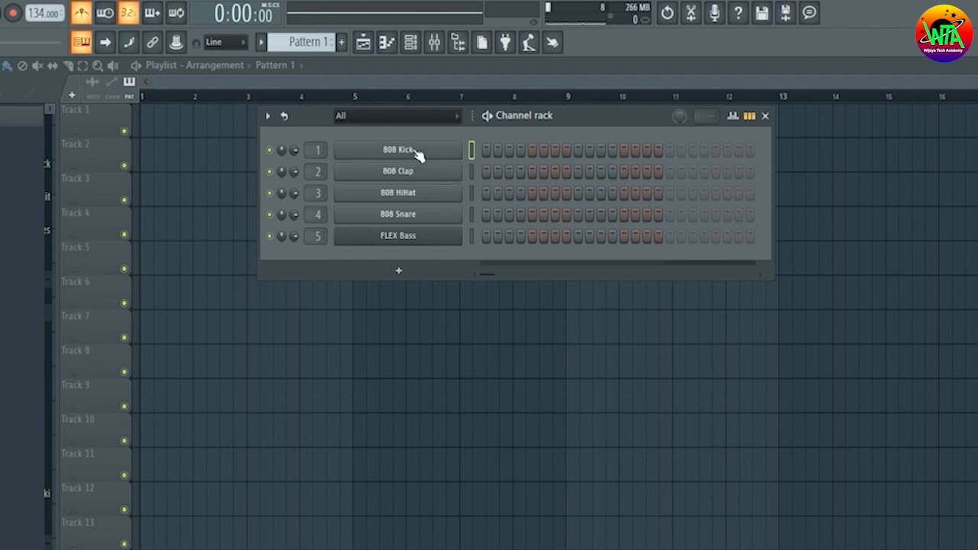
{"action": "left_click", "coordinate": [486, 150]}
{"action": "left_click", "coordinate": [578, 150]}
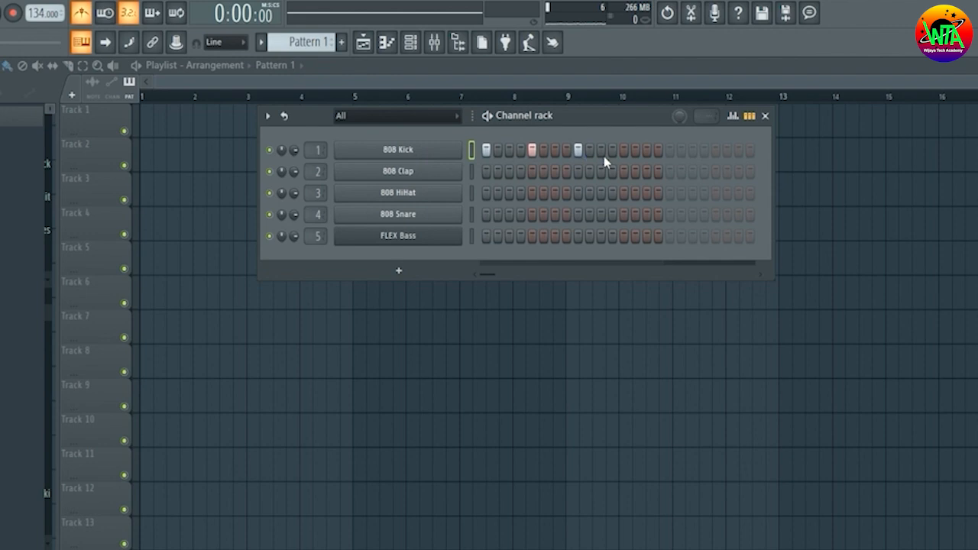
{"action": "left_click", "coordinate": [624, 151]}
Play the kick pattern briefly, set the project tempo to 120 BPM and play it again for comparison.
{"action": "key", "text": "space"}
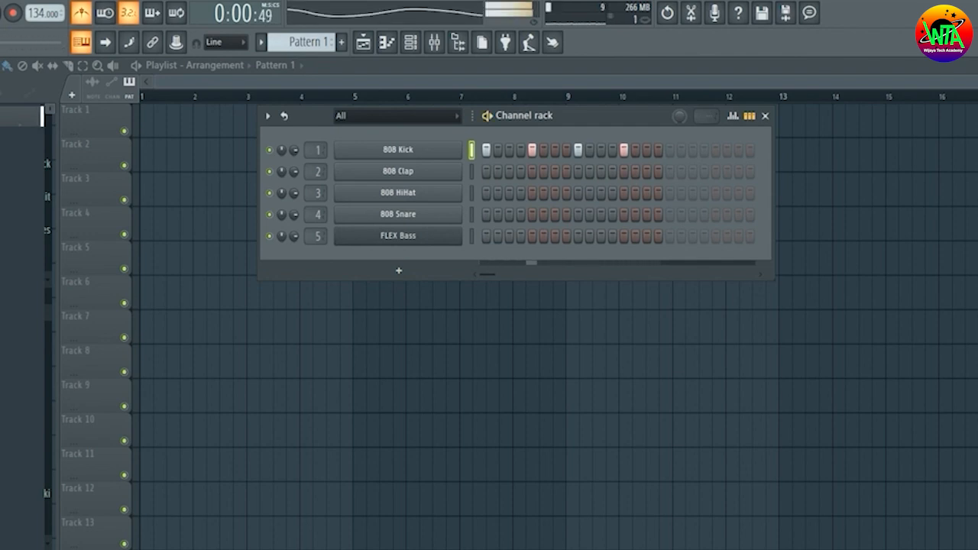
{"action": "key", "text": "space"}
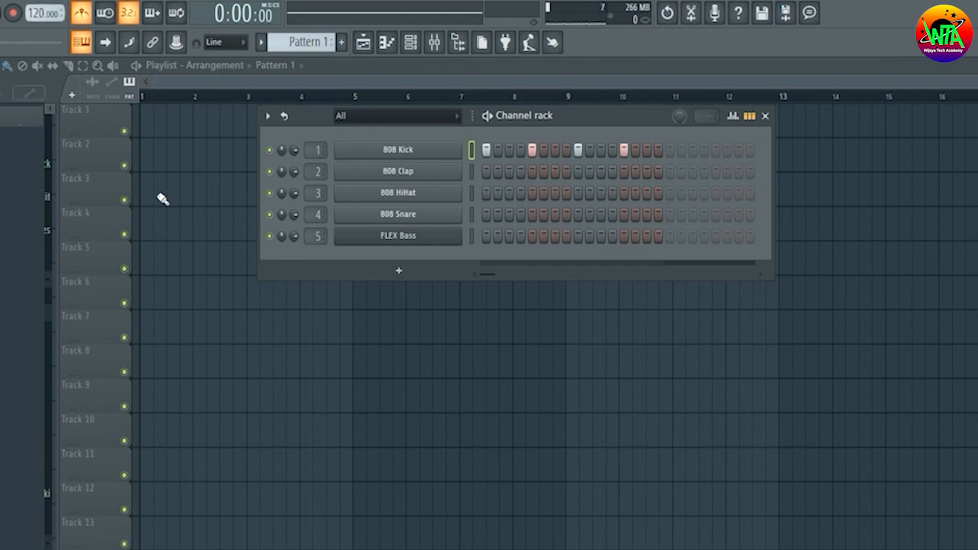
{"action": "key", "text": "space"}
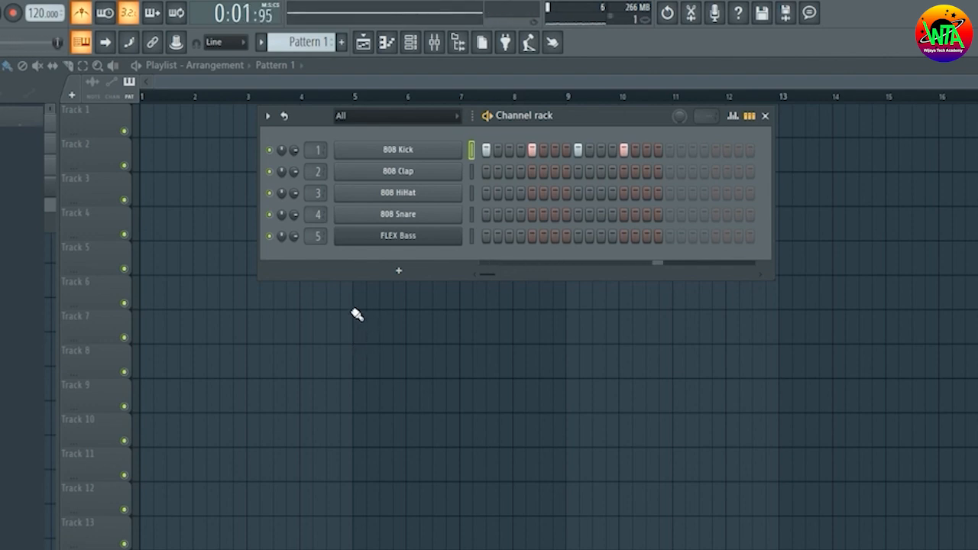
{"action": "key", "text": "space"}
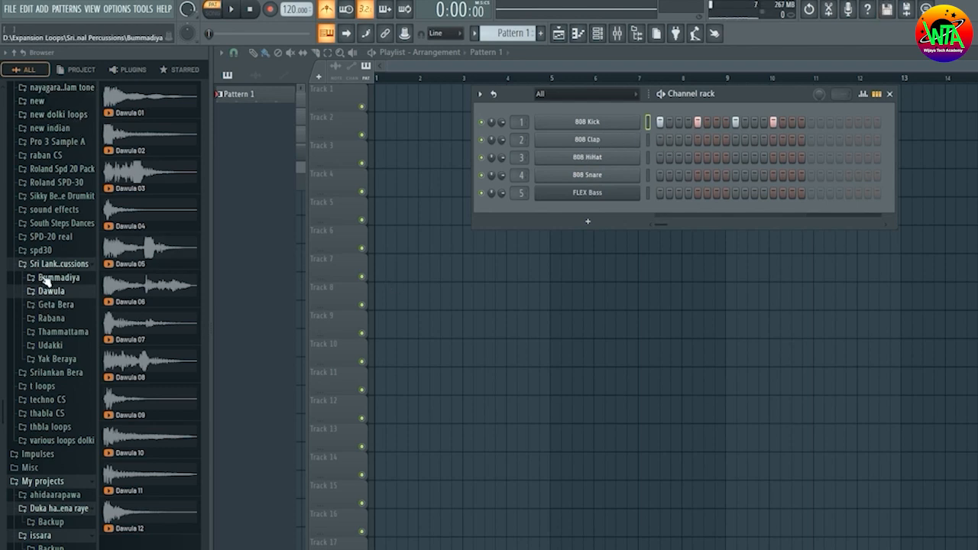
Browse the Cymbals, Hats, Kicks and Kits folders of the Drums pack in the browser.
{"action": "left_click", "coordinate": [49, 305]}
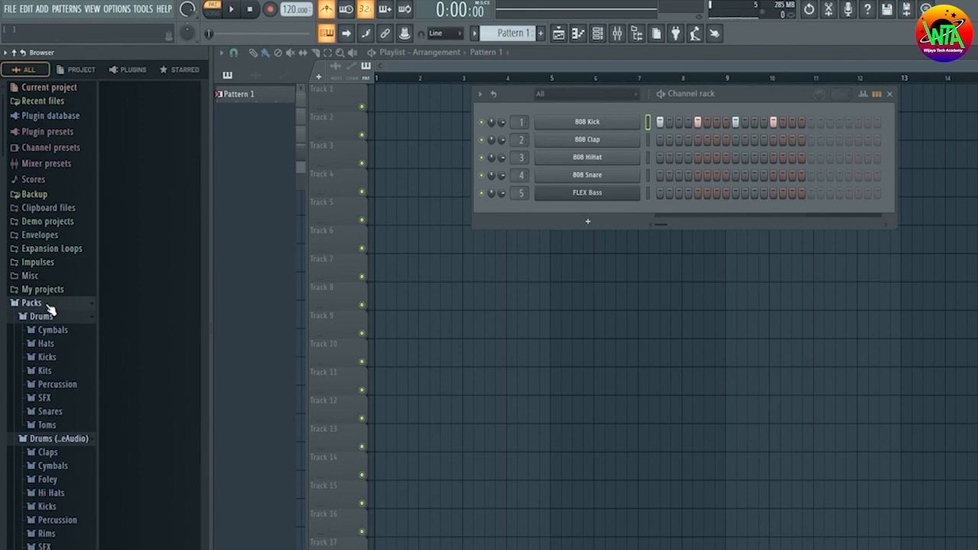
{"action": "left_click", "coordinate": [44, 318]}
{"action": "left_click", "coordinate": [43, 317]}
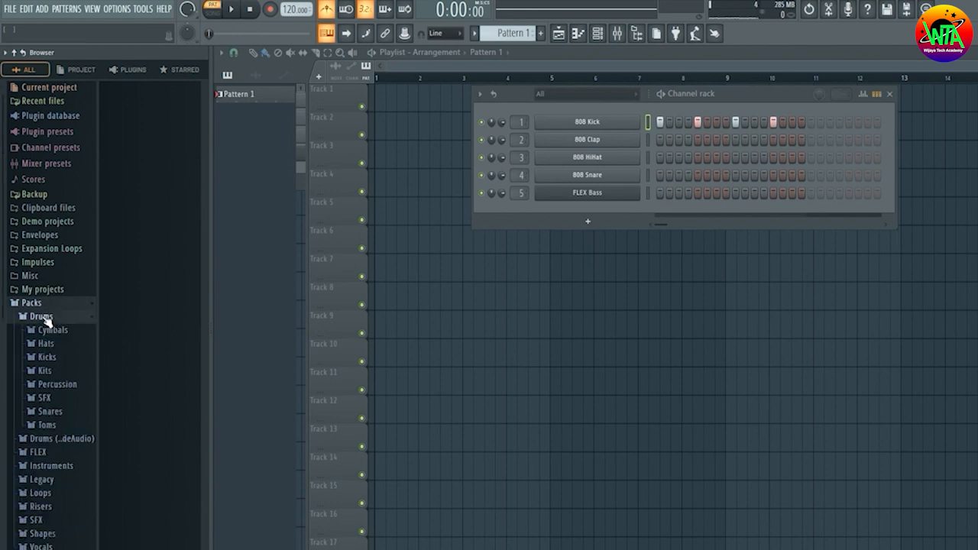
{"action": "left_click", "coordinate": [48, 336]}
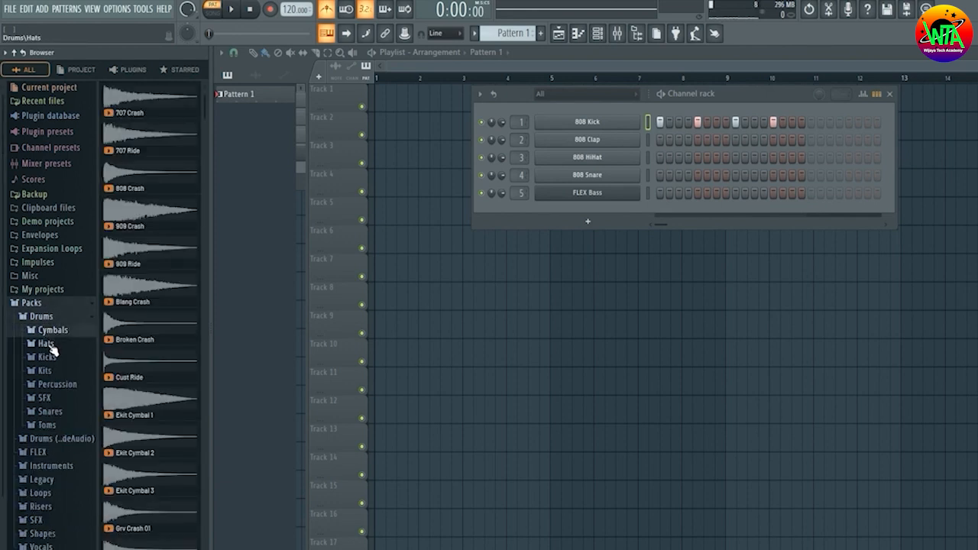
{"action": "left_click", "coordinate": [46, 344]}
{"action": "left_click", "coordinate": [54, 357]}
{"action": "left_click", "coordinate": [58, 371]}
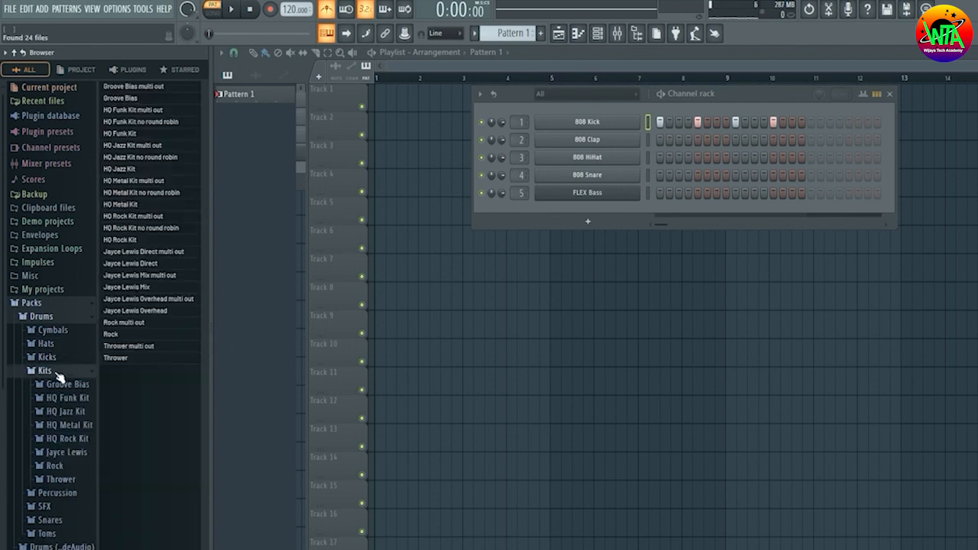
Preview the 707 CH sample in the Hats folder and return to the Cymbals folder.
{"action": "left_click", "coordinate": [52, 345]}
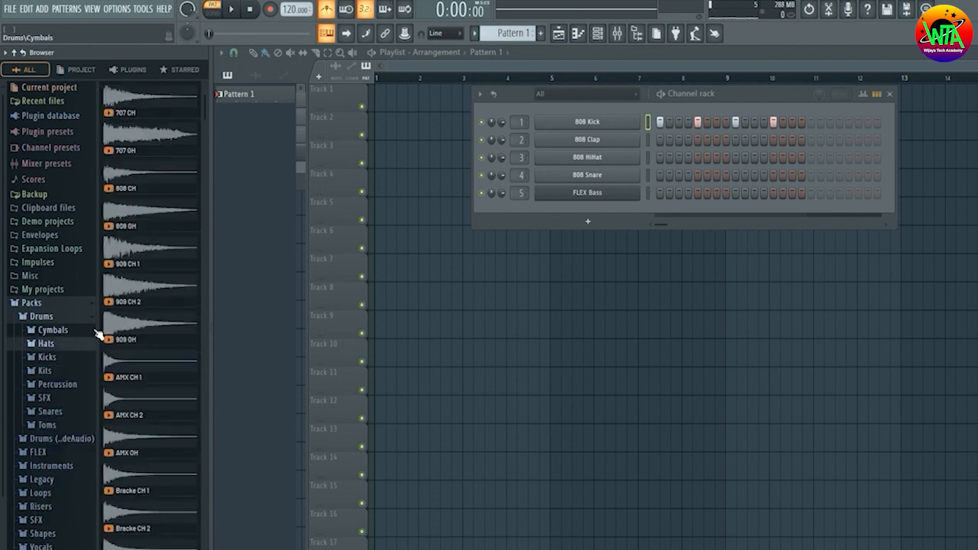
{"action": "left_click_drag", "start_coordinate": [133, 117], "coordinate": [138, 118]}
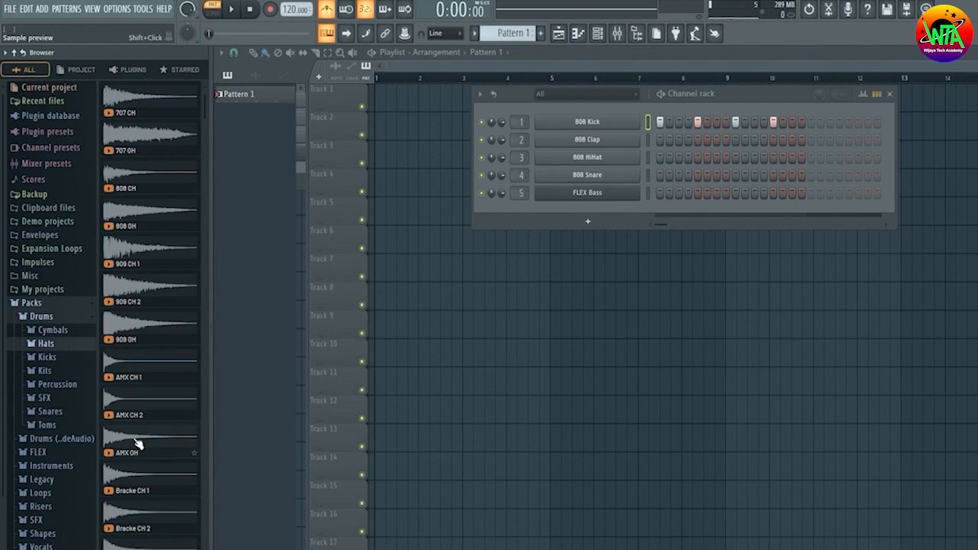
{"action": "left_click", "coordinate": [58, 333]}
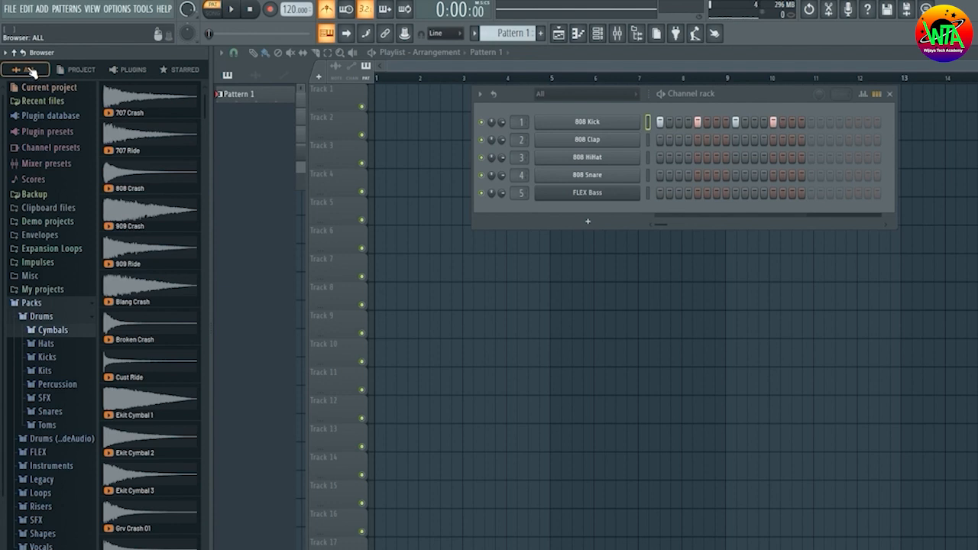
Switch the browser's view layout to Standard and collapse and re-expand the Cymbals folder.
{"action": "right_click", "coordinate": [31, 71]}
{"action": "mouse_move", "coordinate": [120, 257]}
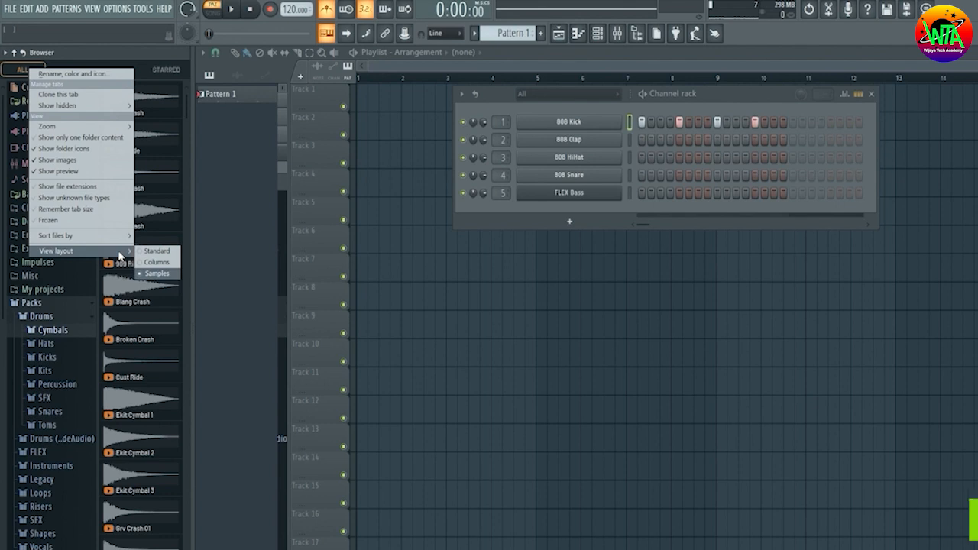
{"action": "left_click", "coordinate": [151, 252]}
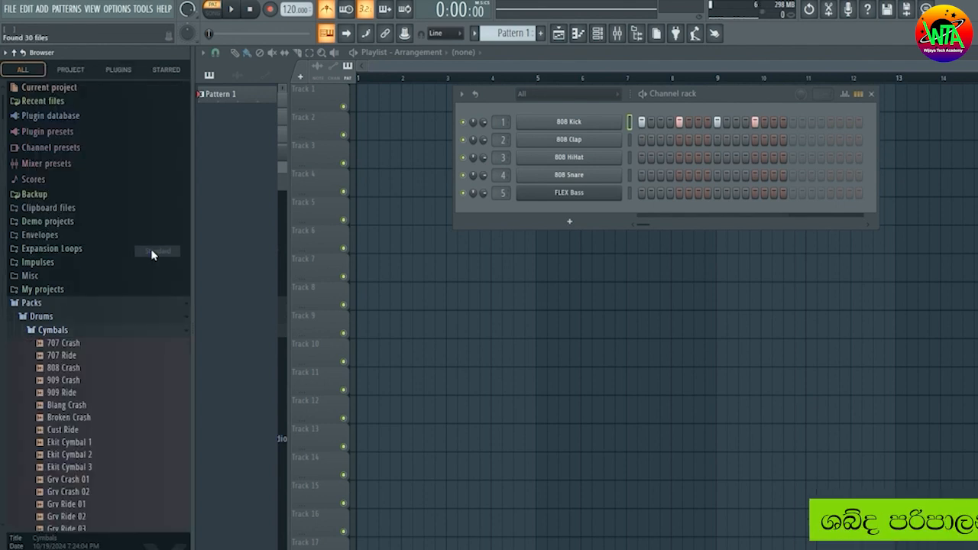
{"action": "left_click", "coordinate": [35, 332]}
{"action": "left_click", "coordinate": [43, 334]}
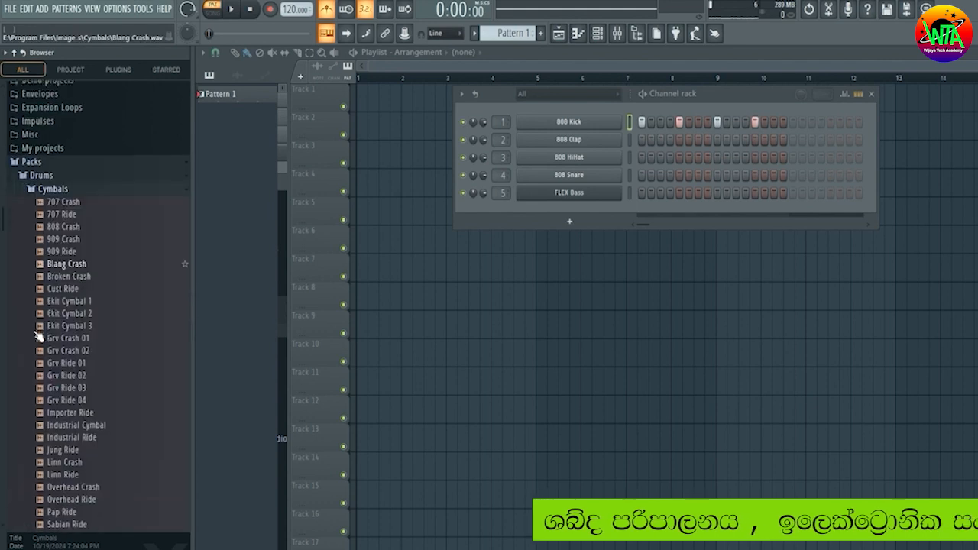
Preview a few cymbals including 707 Ride and several hats including AMX OH, and collapse both folders.
{"action": "left_click", "coordinate": [79, 236]}
{"action": "left_click", "coordinate": [68, 210]}
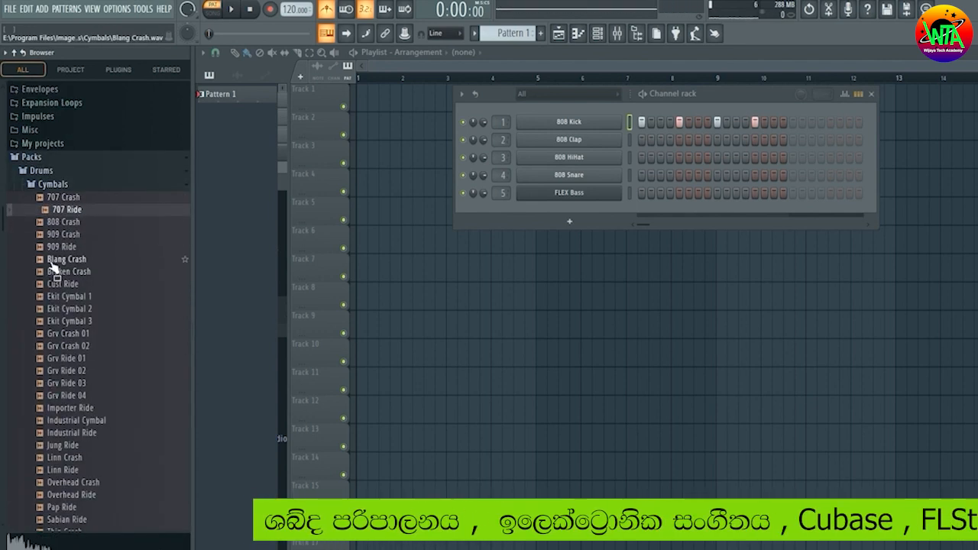
{"action": "left_click", "coordinate": [42, 184]}
{"action": "left_click", "coordinate": [39, 199]}
{"action": "left_click", "coordinate": [61, 223]}
{"action": "left_click", "coordinate": [65, 273]}
{"action": "left_click", "coordinate": [68, 323]}
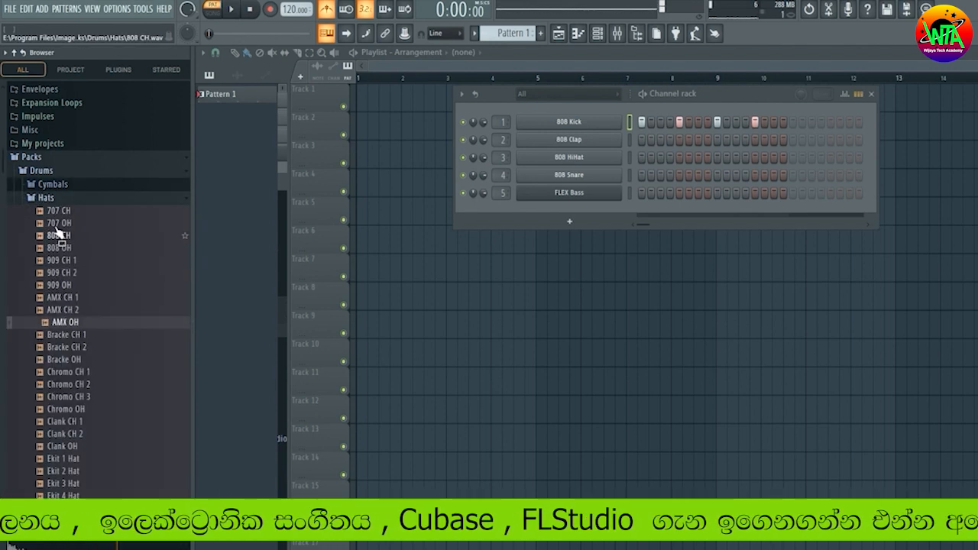
{"action": "left_click", "coordinate": [40, 198]}
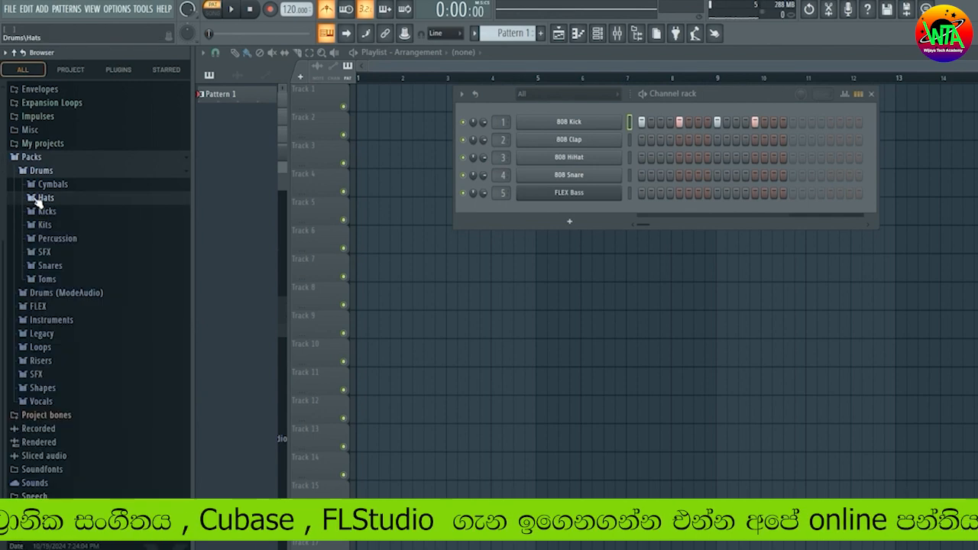
Switch the browser's view layout to Columns and preview the Chromo CH 1 and 909 CH 2 samples from the Hats folder.
{"action": "right_click", "coordinate": [39, 72]}
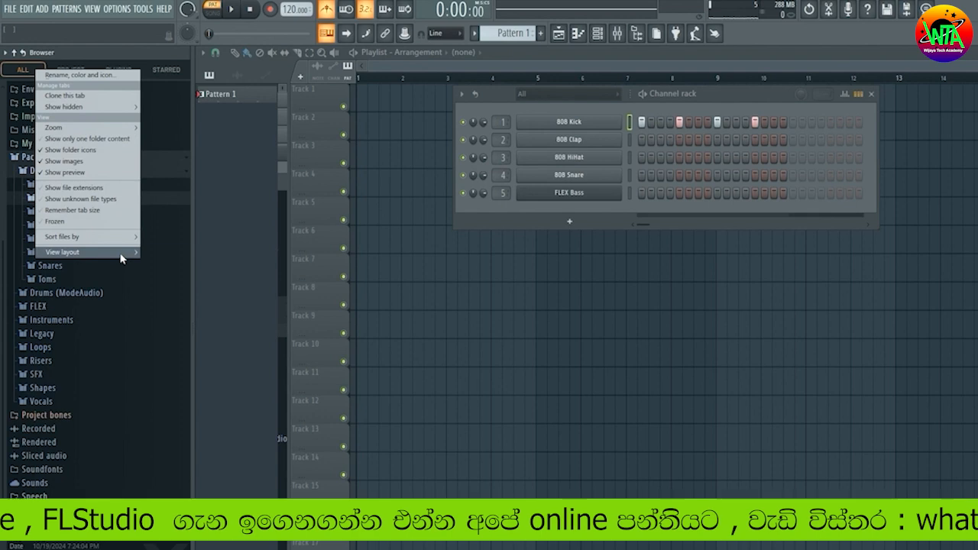
{"action": "mouse_move", "coordinate": [122, 260]}
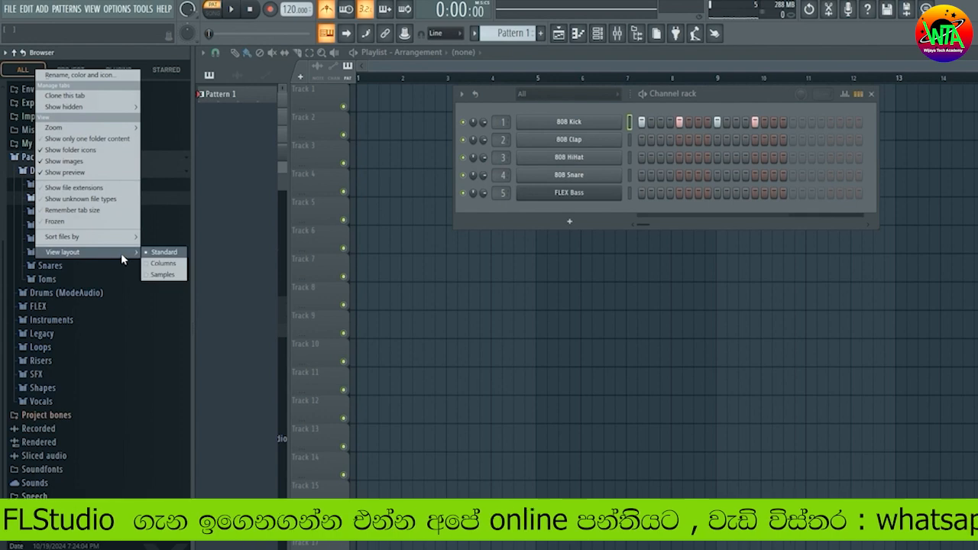
{"action": "left_click", "coordinate": [166, 264]}
{"action": "left_click", "coordinate": [65, 268]}
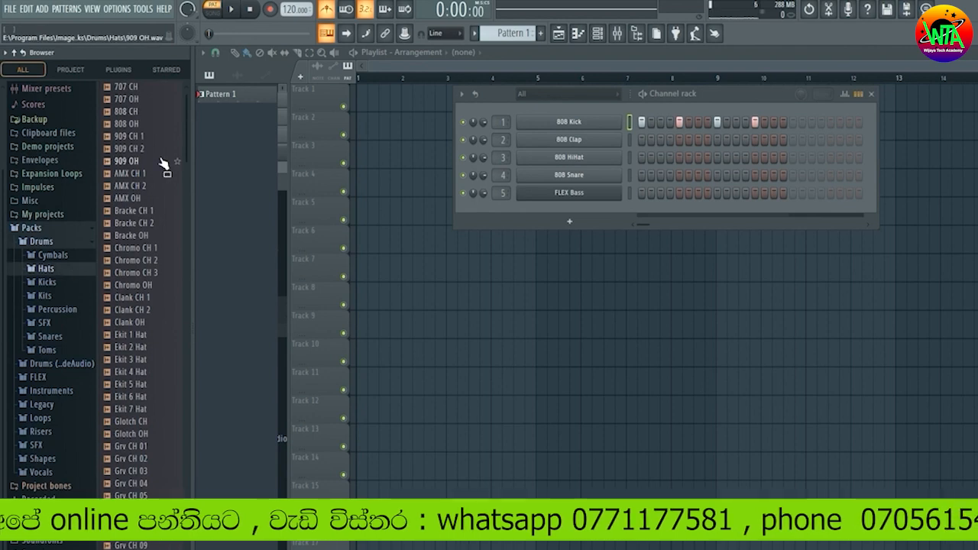
{"action": "left_click", "coordinate": [145, 247]}
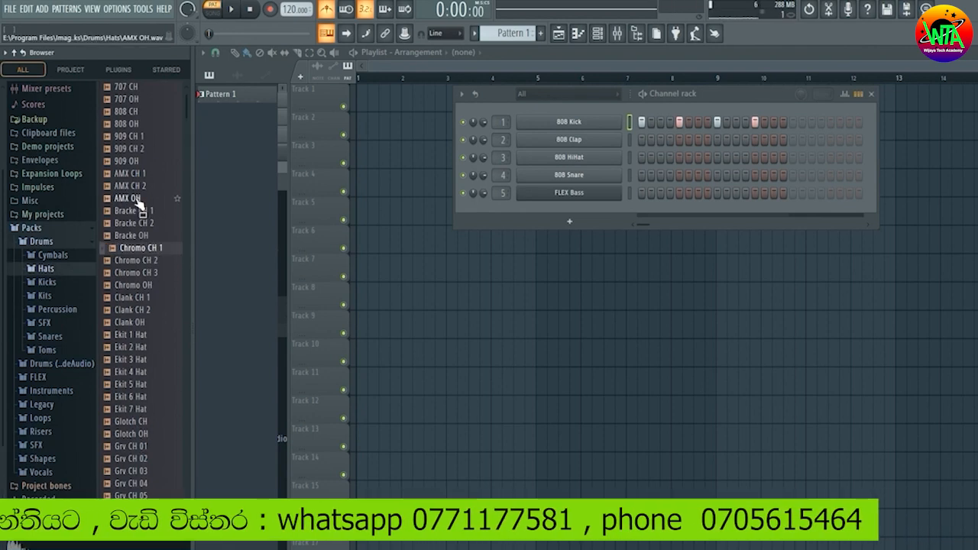
{"action": "left_click", "coordinate": [132, 148]}
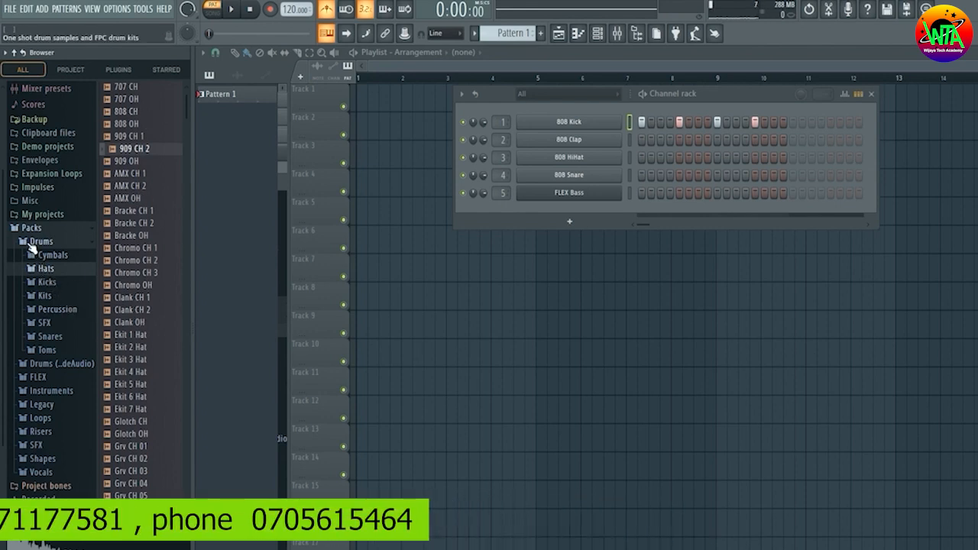
Set the browser's view layout to Samples and look through the Cymbals folder of the Drums pack.
{"action": "left_click", "coordinate": [31, 243]}
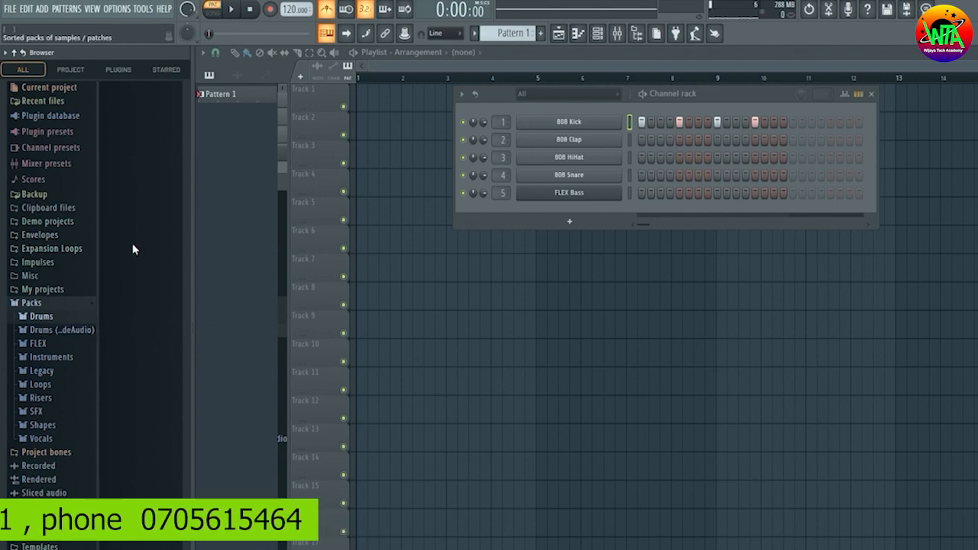
{"action": "right_click", "coordinate": [38, 73]}
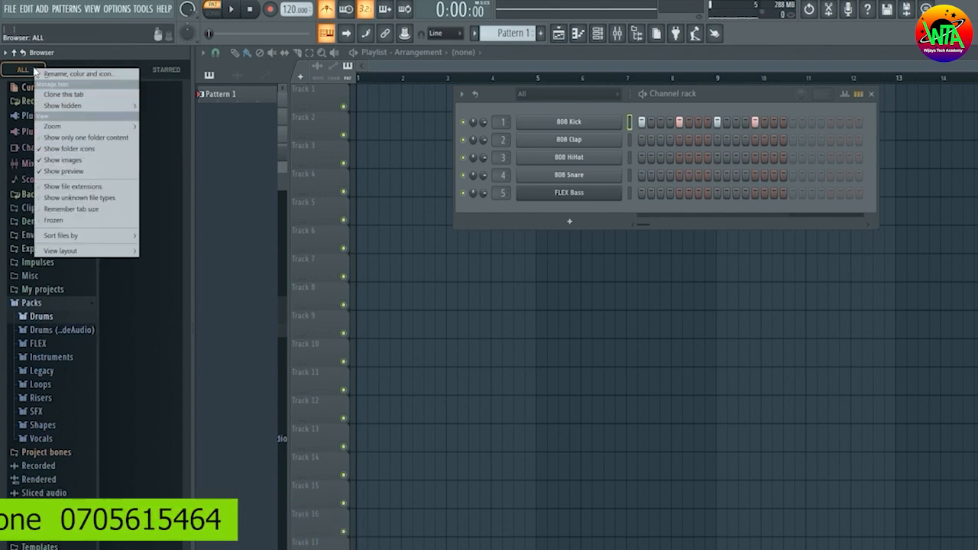
{"action": "mouse_move", "coordinate": [136, 254]}
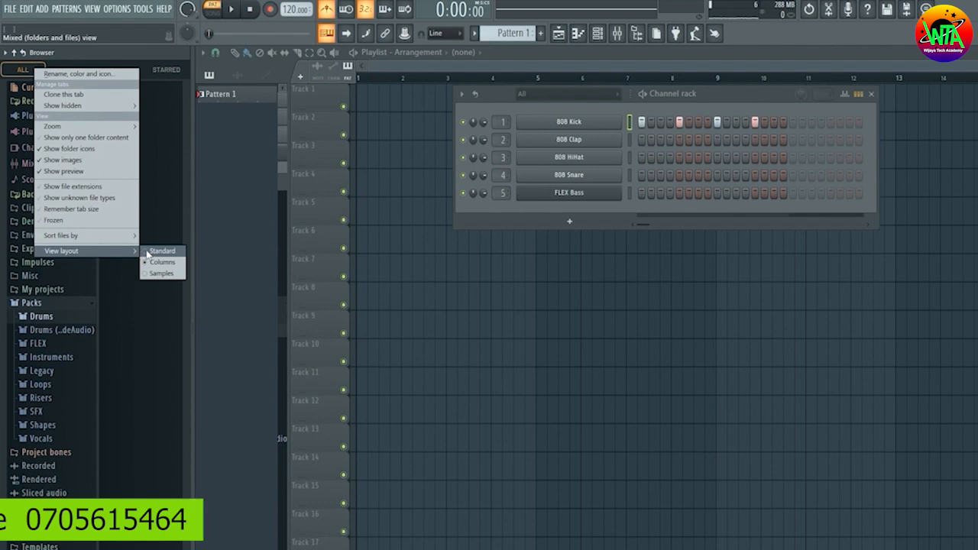
{"action": "left_click", "coordinate": [164, 273]}
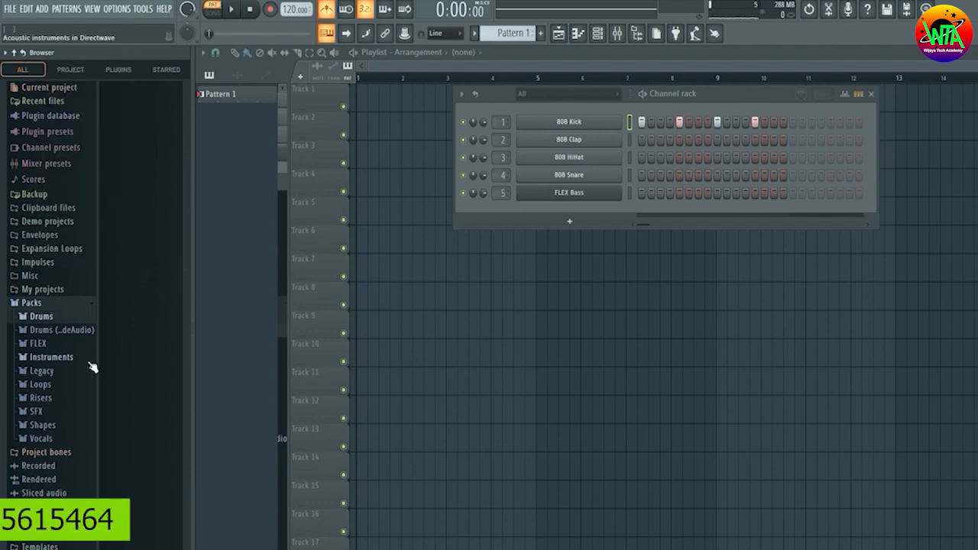
{"action": "left_click", "coordinate": [46, 316]}
{"action": "left_click", "coordinate": [54, 333]}
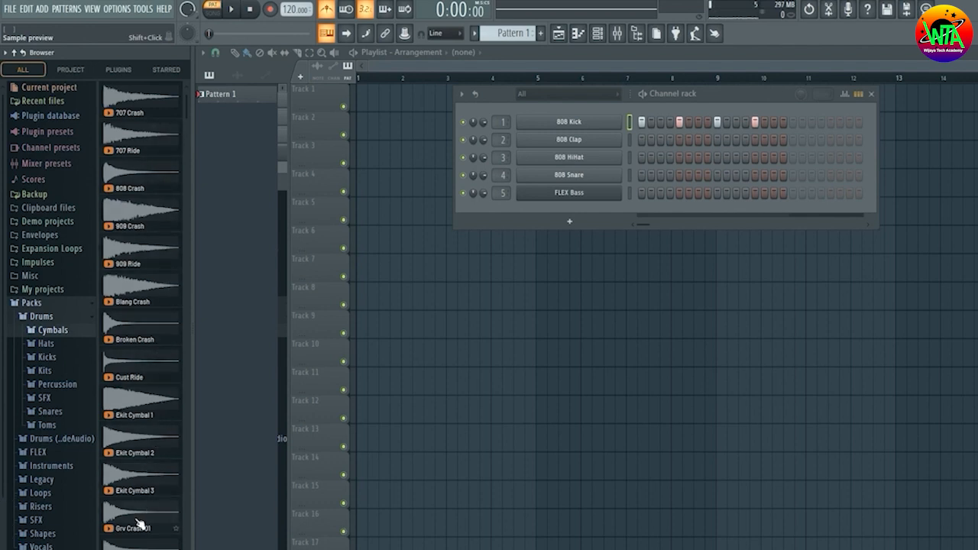
{"action": "scroll", "coordinate": [139, 526], "scroll_direction": "down", "scroll_amount": 5}
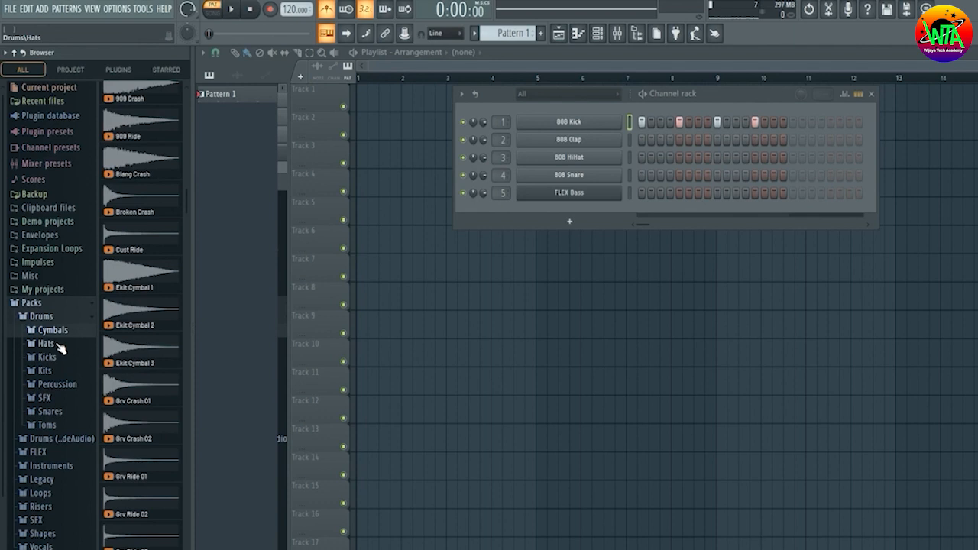
Open the Hats folder and preview the AMX CH 1, AMX CH 2, AMX OH and Bracke CH 1 samples.
{"action": "left_click", "coordinate": [57, 344]}
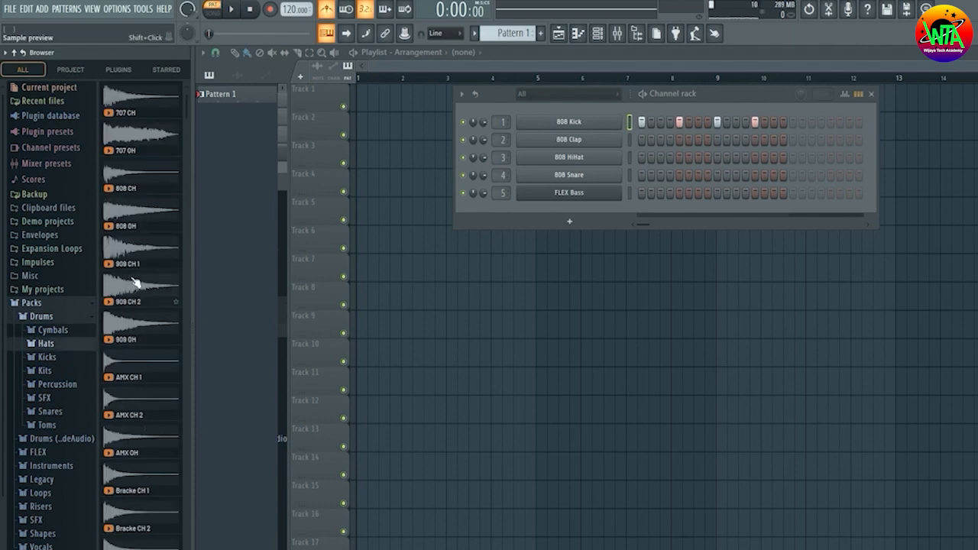
{"action": "left_click", "coordinate": [139, 373]}
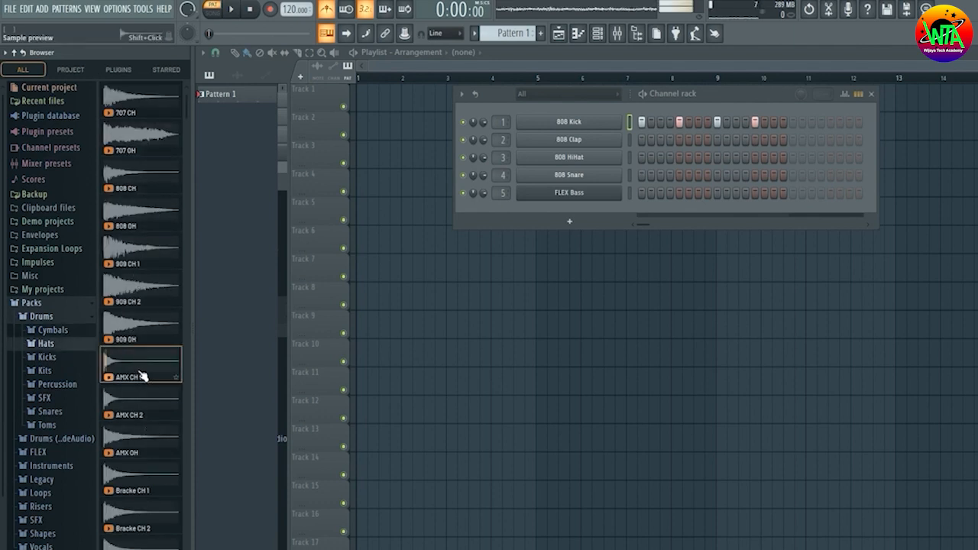
{"action": "left_click", "coordinate": [143, 411]}
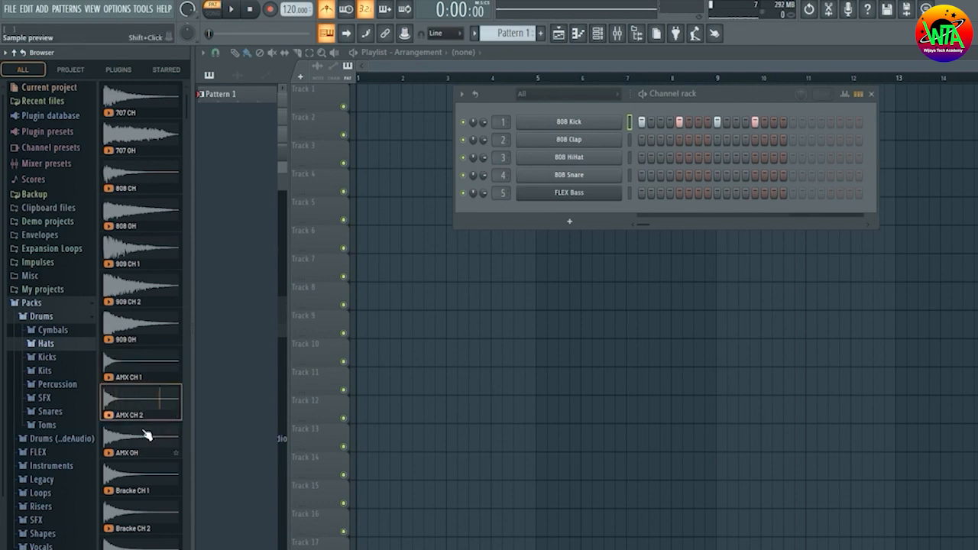
{"action": "left_click", "coordinate": [146, 437]}
{"action": "left_click", "coordinate": [145, 474]}
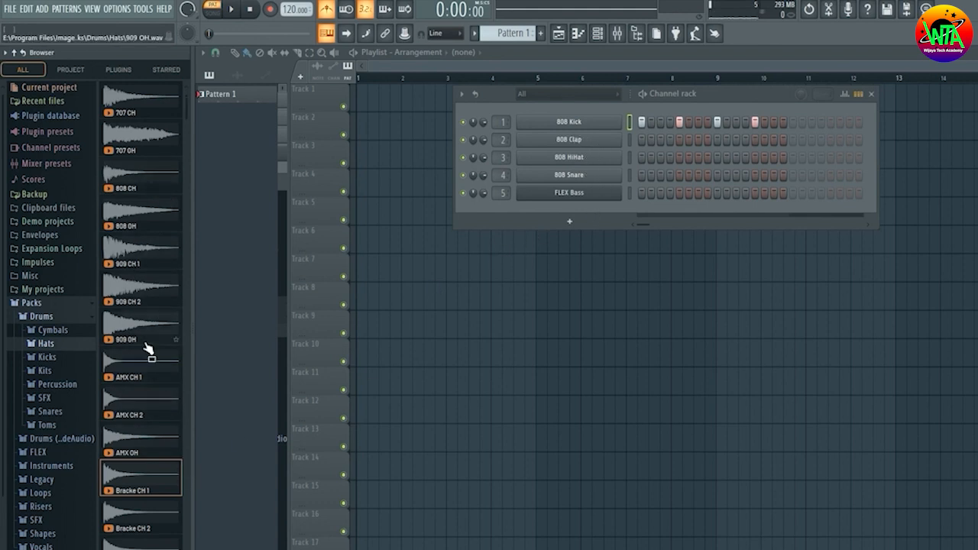
Preview the AMX CH 2 and AMX CH 1 hats, and add AMX CH 2 to the Channel rack as a new channel.
{"action": "left_click", "coordinate": [146, 407]}
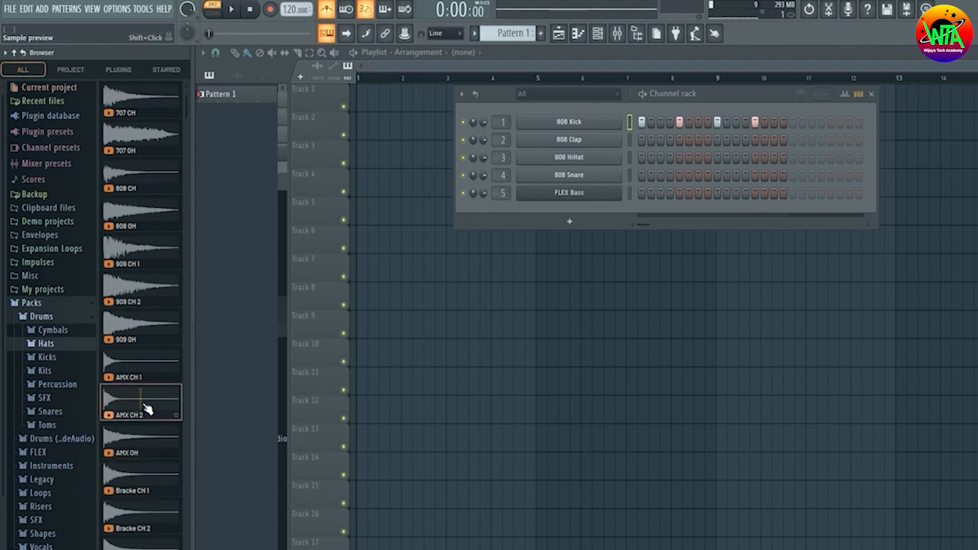
{"action": "left_click", "coordinate": [148, 373]}
{"action": "left_click_drag", "start_coordinate": [146, 337], "coordinate": [148, 395]}
{"action": "left_click_drag", "start_coordinate": [153, 410], "coordinate": [573, 212]}
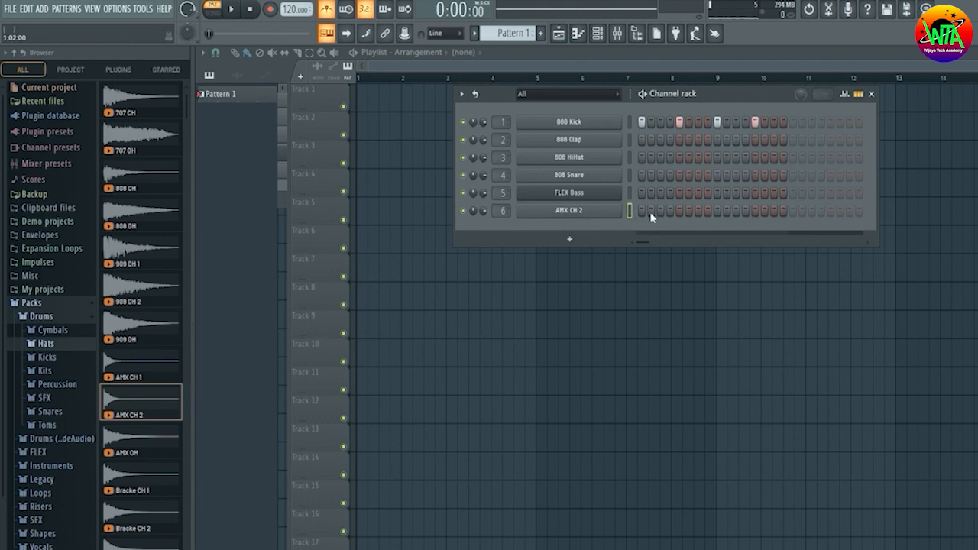
Place AMX CH 2 hits on steps 3 and 11 of the pattern, and play it together with the 808 Kick.
{"action": "left_click", "coordinate": [737, 212]}
{"action": "left_click", "coordinate": [232, 10]}
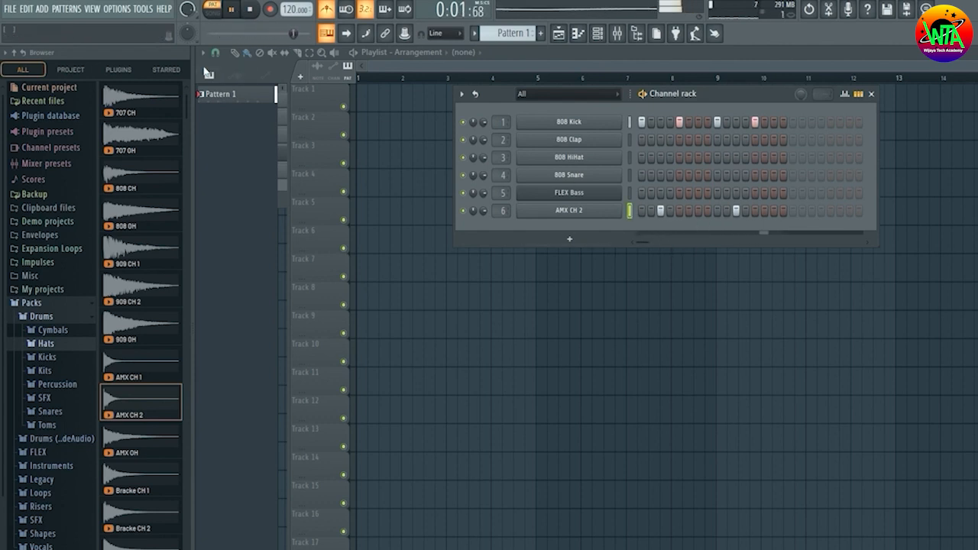
{"action": "left_click", "coordinate": [252, 10]}
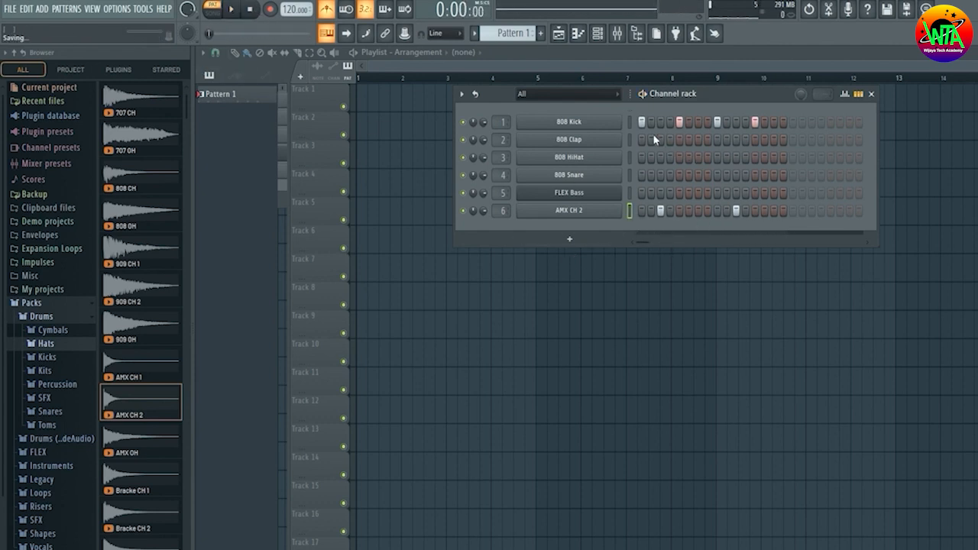
Clear the steps of the 808 Kick and AMX CH 2 channels, and close the Channel rack.
{"action": "left_click", "coordinate": [754, 125]}
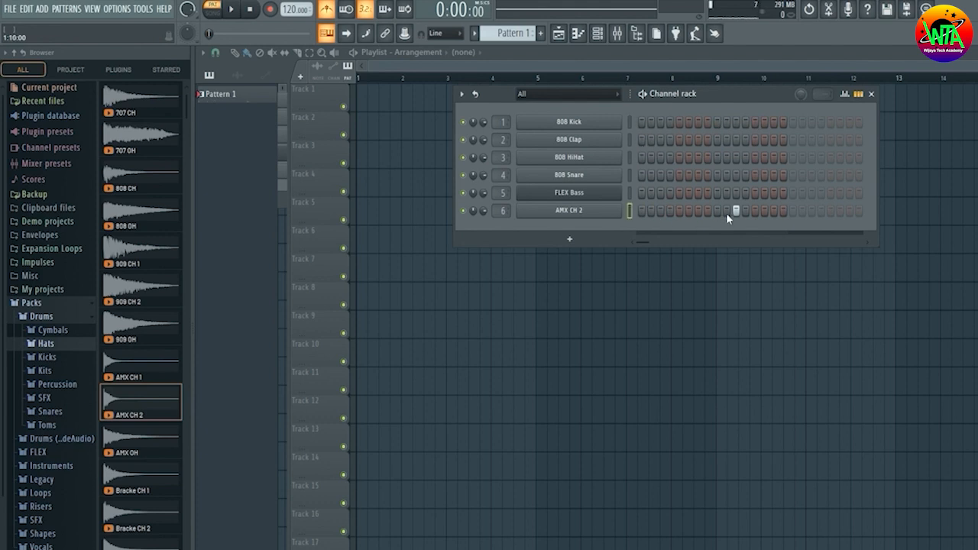
{"action": "left_click", "coordinate": [870, 94]}
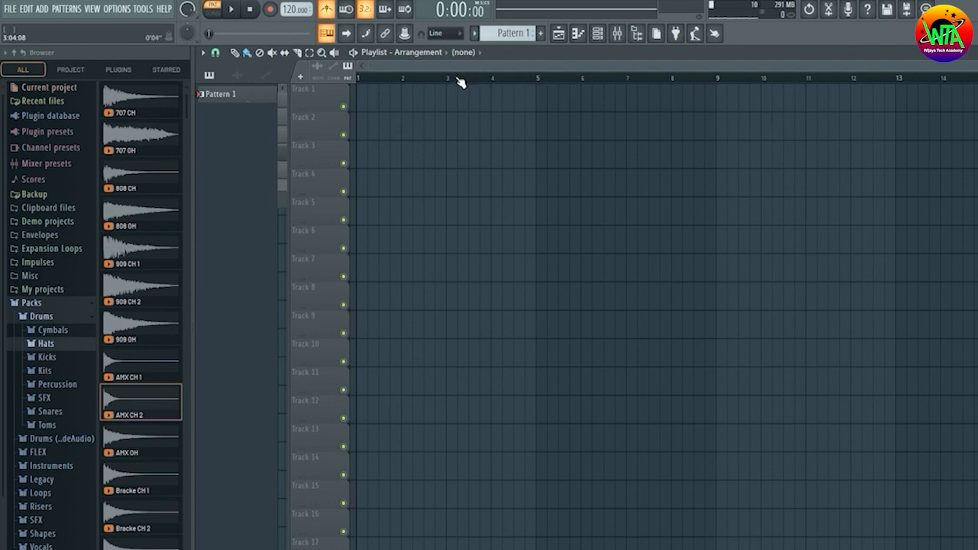
Zoom the playlist in on the first bars and increase the height of its tracks.
{"action": "scroll", "coordinate": [469, 80], "scroll_direction": "up", "scroll_amount": 8}
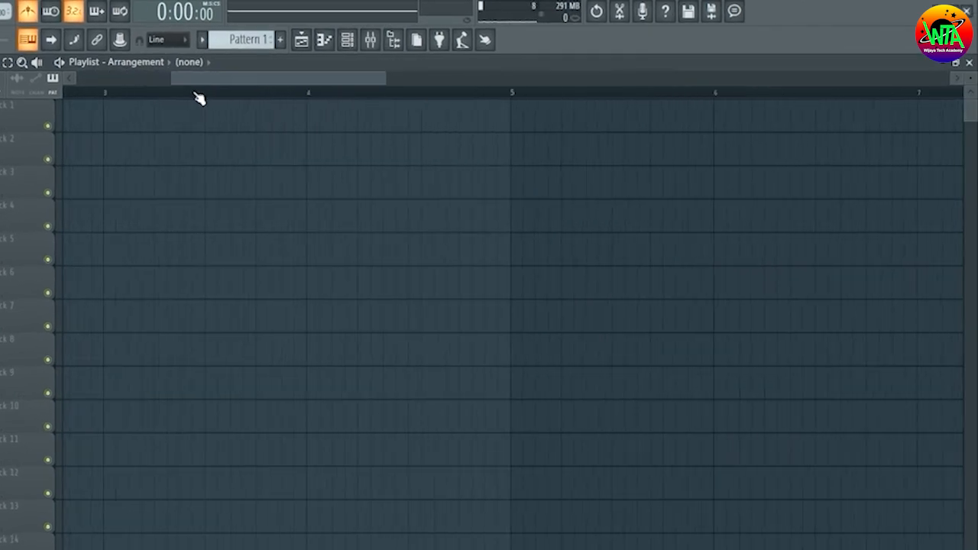
{"action": "left_click_drag", "start_coordinate": [237, 85], "coordinate": [113, 86]}
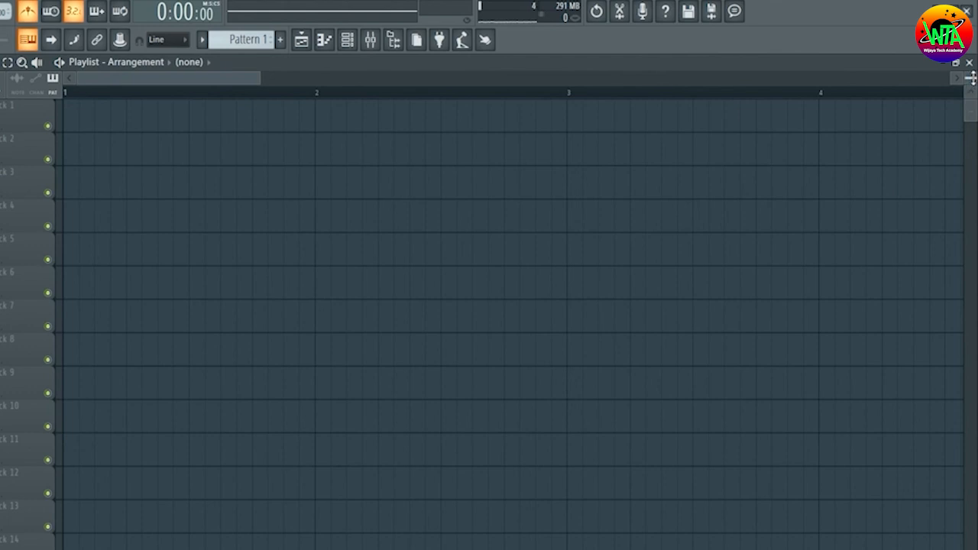
{"action": "left_click_drag", "start_coordinate": [971, 74], "coordinate": [970, 77]}
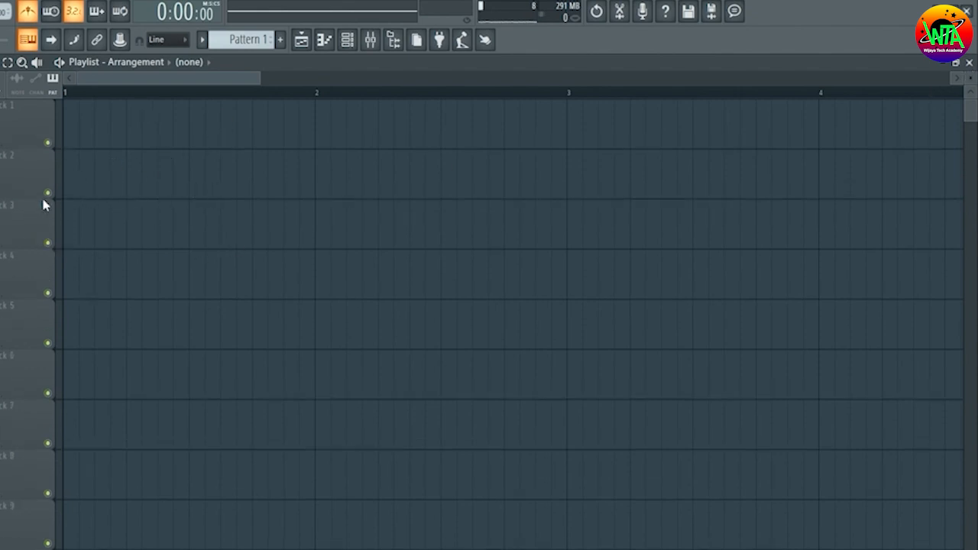
{"action": "left_click_drag", "start_coordinate": [970, 76], "coordinate": [971, 77]}
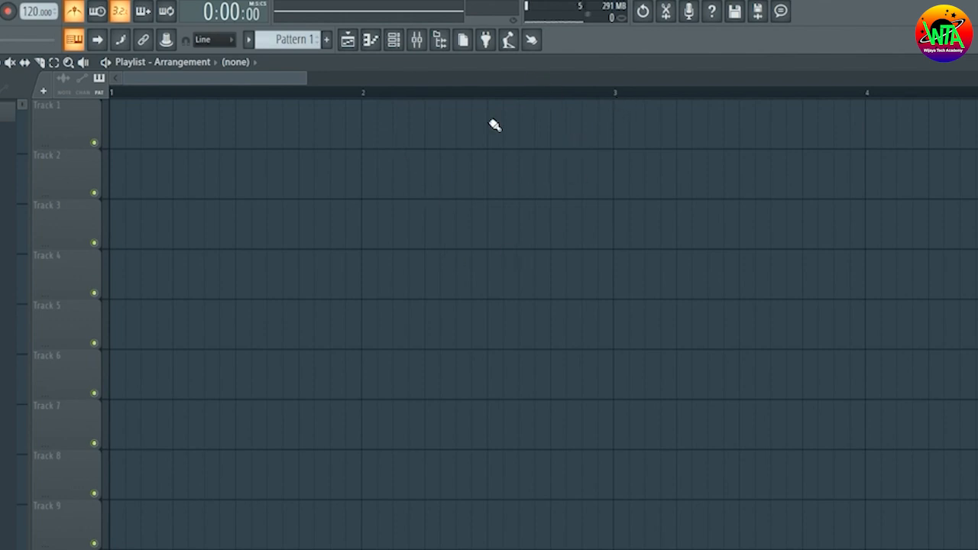
Select the range from bar 2 to bar 3 on the playlist timeline and play it as a loop.
{"action": "left_click", "coordinate": [367, 94]}
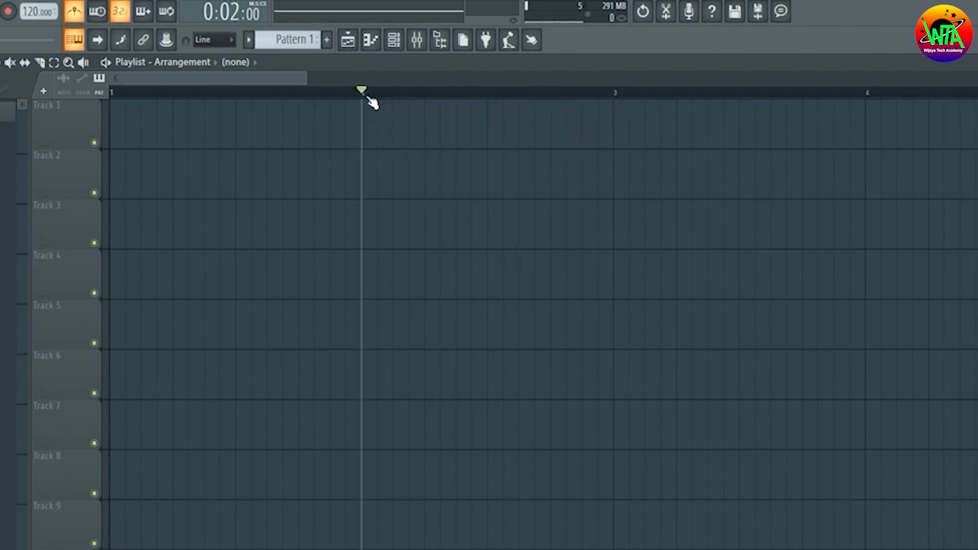
{"action": "left_click_drag", "start_coordinate": [365, 95], "coordinate": [608, 107]}
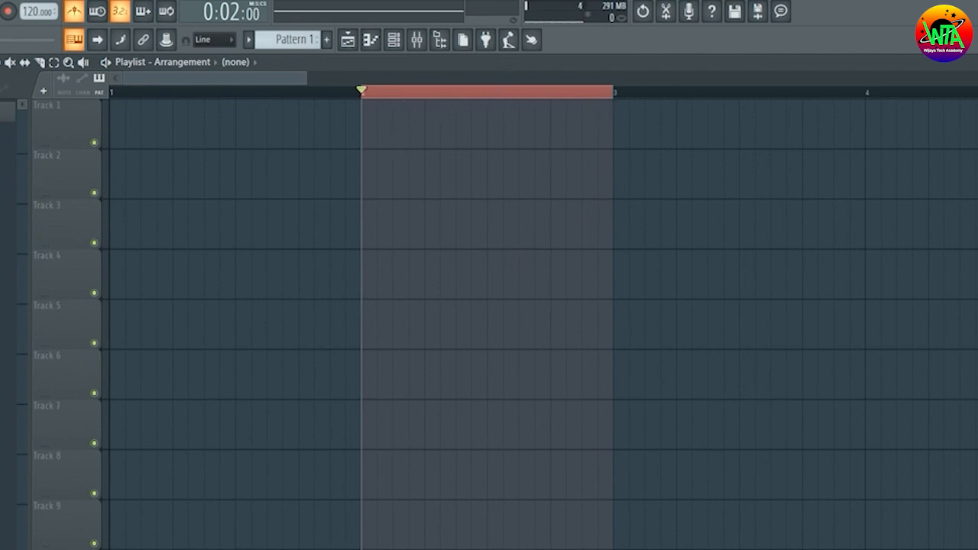
{"action": "key", "text": "space"}
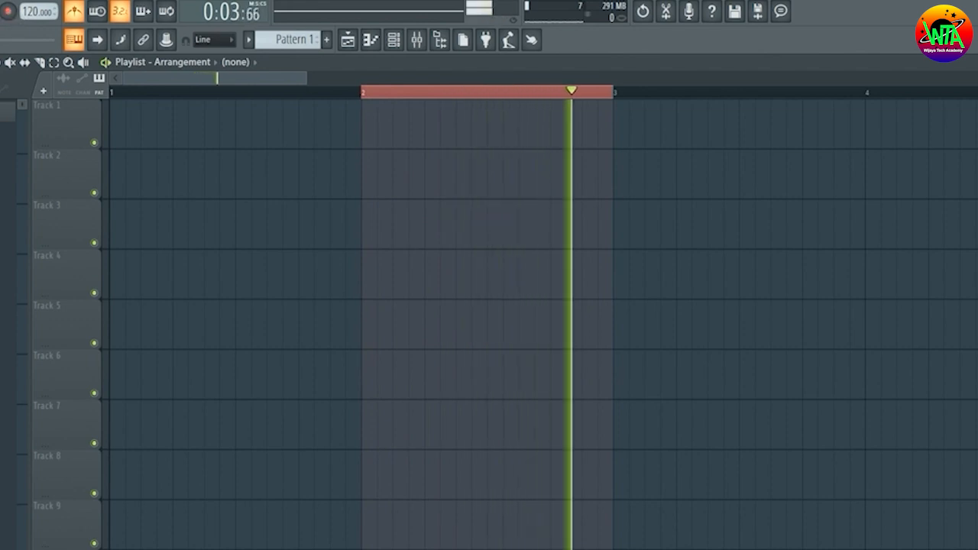
{"action": "key", "text": "space"}
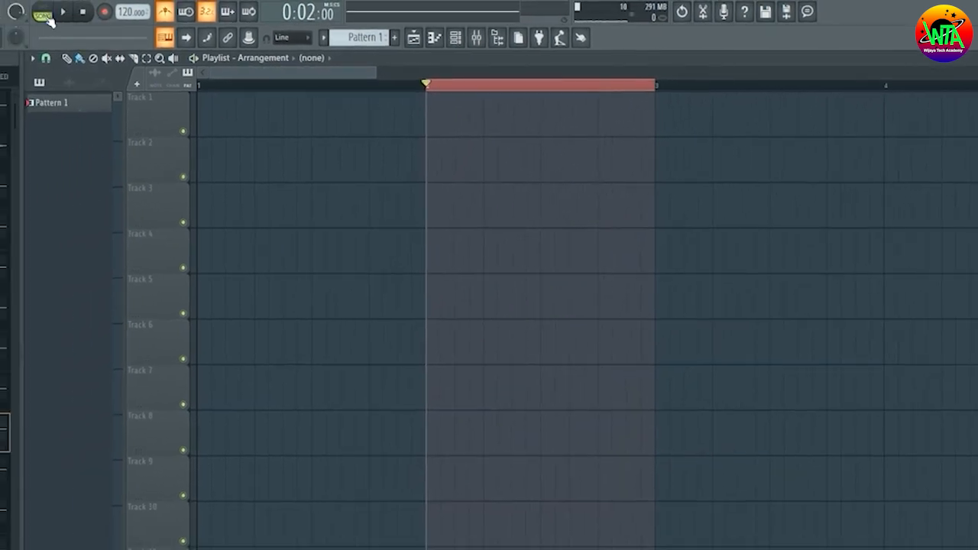
Toggle playback to pattern mode and back to song mode, and play the selected bar again.
{"action": "left_click", "coordinate": [42, 13]}
{"action": "left_click", "coordinate": [42, 14]}
{"action": "key", "text": "space"}
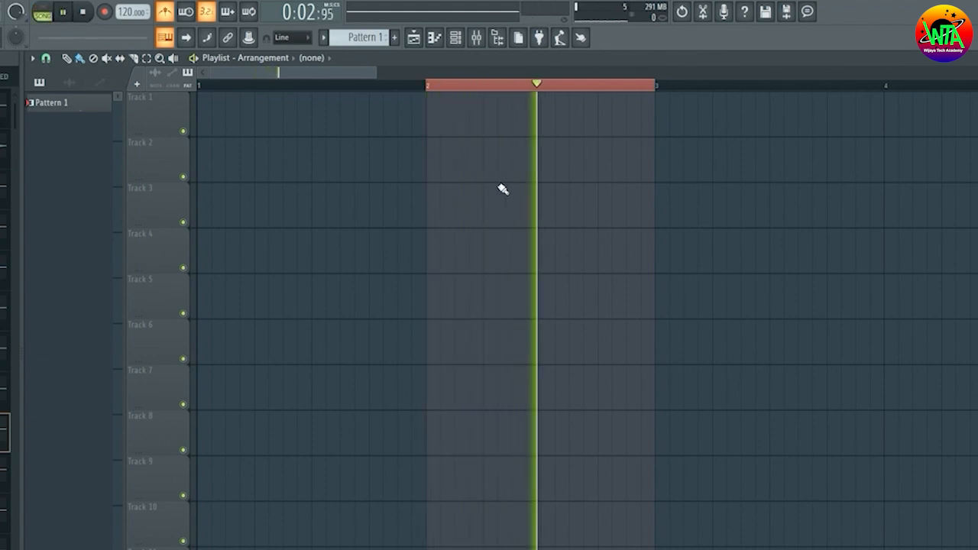
{"action": "key", "text": "space"}
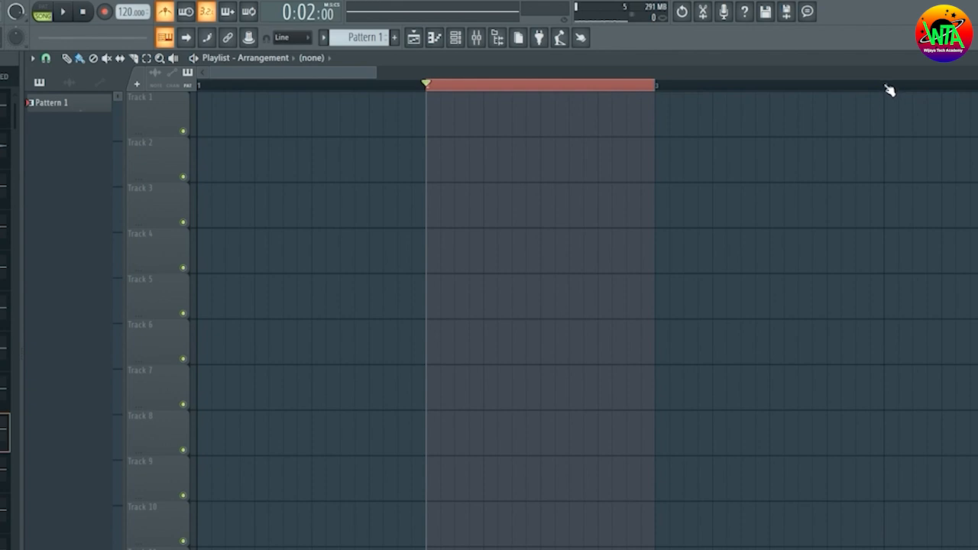
Try extending the time selection to bar 4 and to the middle of bar 3, and return its end to bar 3.
{"action": "left_click_drag", "start_coordinate": [655, 85], "coordinate": [886, 86]}
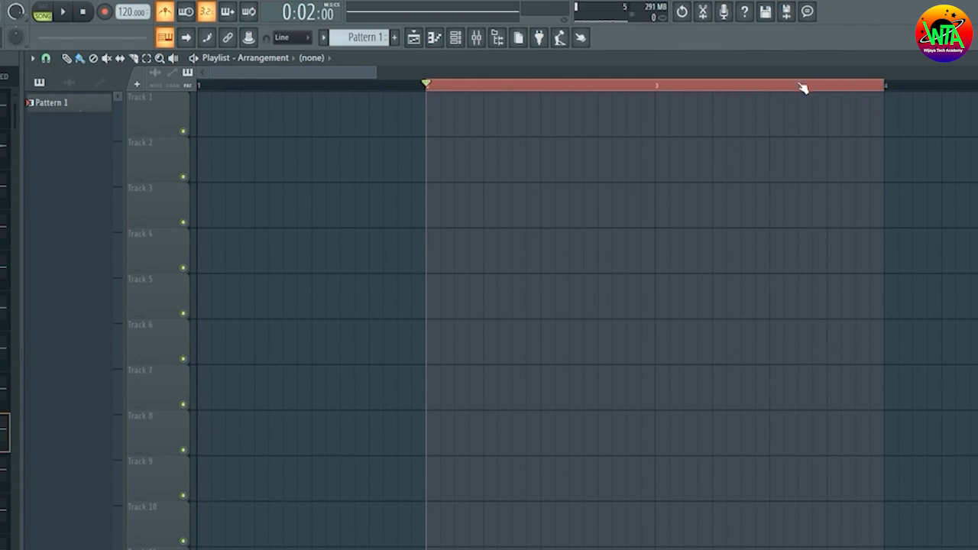
{"action": "left_click", "coordinate": [773, 89]}
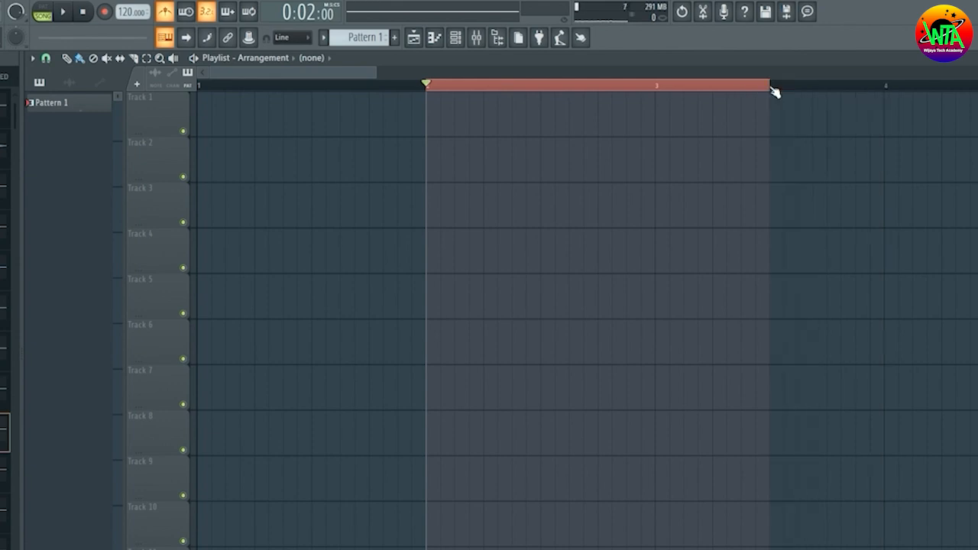
{"action": "left_click", "coordinate": [657, 88]}
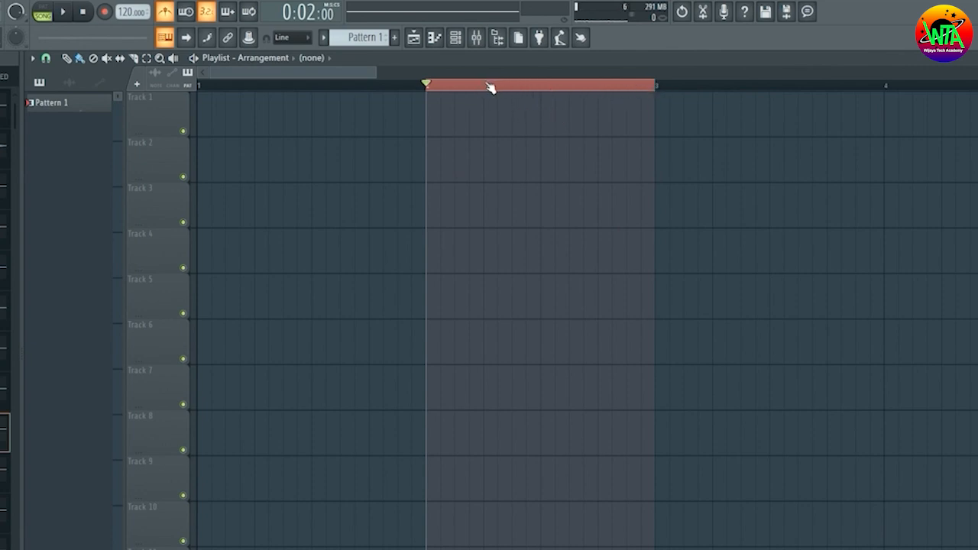
Clear the bar 2 selection and select only the first beat of bar 1 on the playlist timeline.
{"action": "left_click_drag", "start_coordinate": [489, 87], "coordinate": [635, 92]}
{"action": "left_click", "coordinate": [638, 92]}
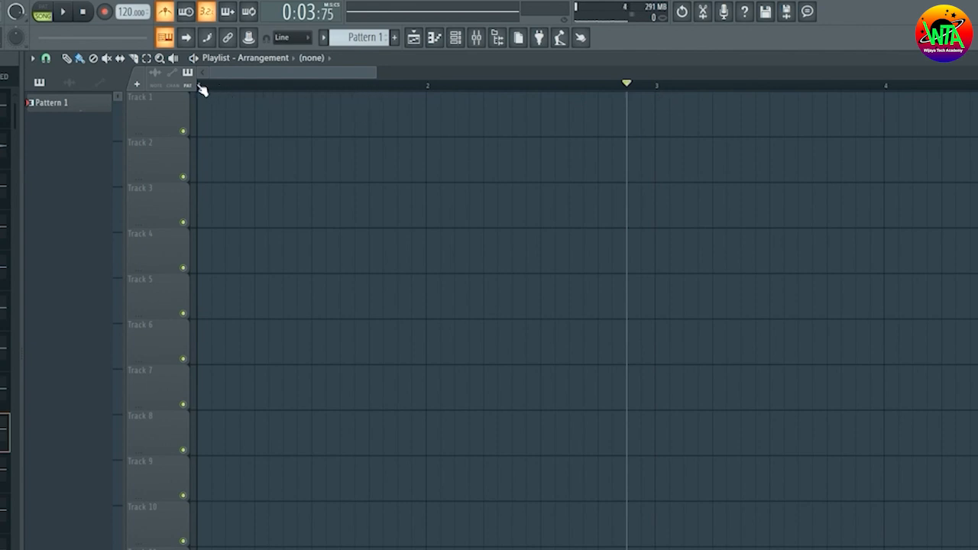
{"action": "left_click_drag", "start_coordinate": [201, 90], "coordinate": [252, 91]}
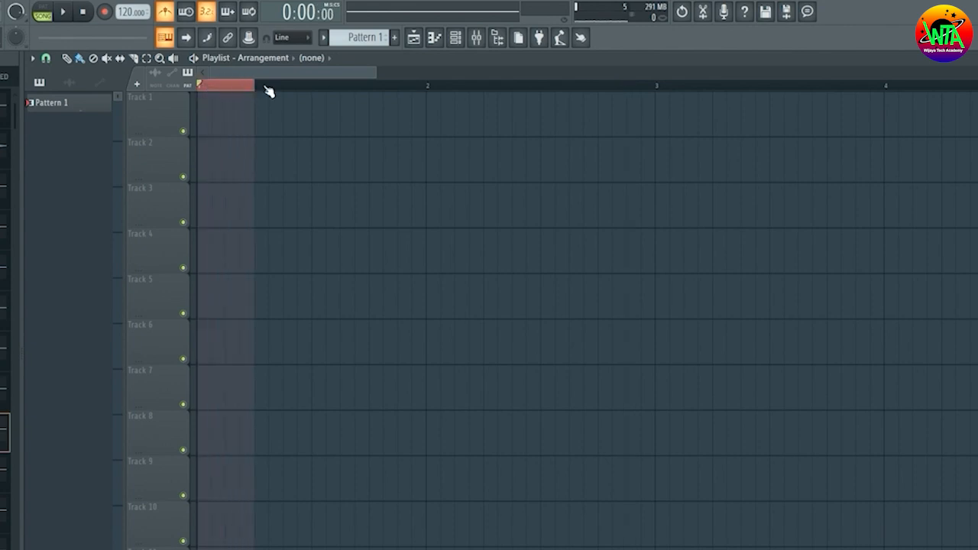
{"action": "scroll", "coordinate": [276, 90], "scroll_direction": "up", "scroll_amount": 3}
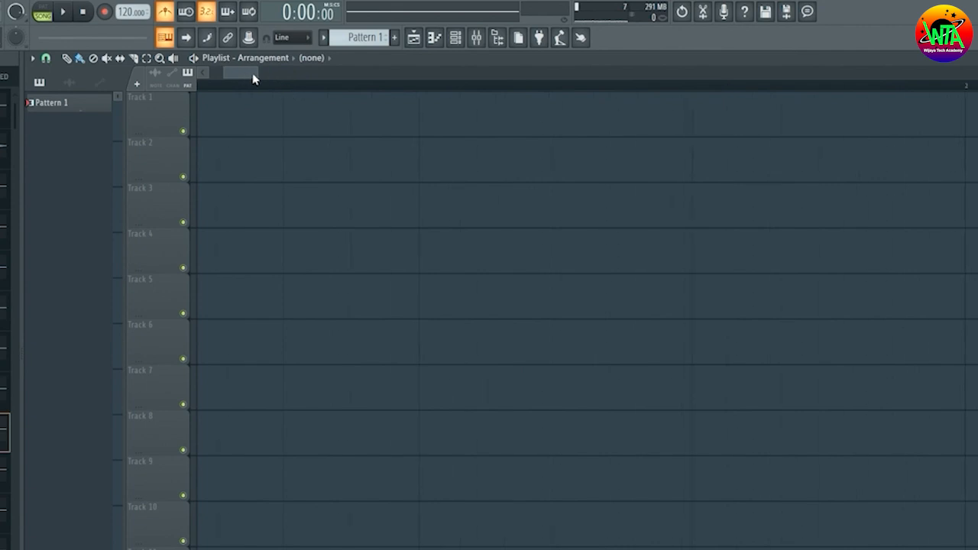
{"action": "key", "text": "ctrl+a"}
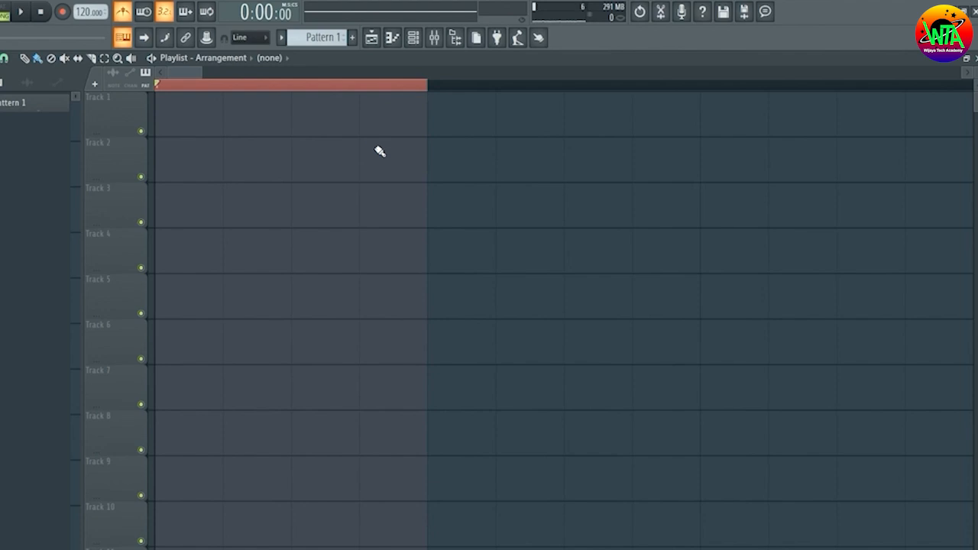
Try the 1/6 beat and 1/3 beat snap settings on the playlist grid.
{"action": "left_click", "coordinate": [5, 59]}
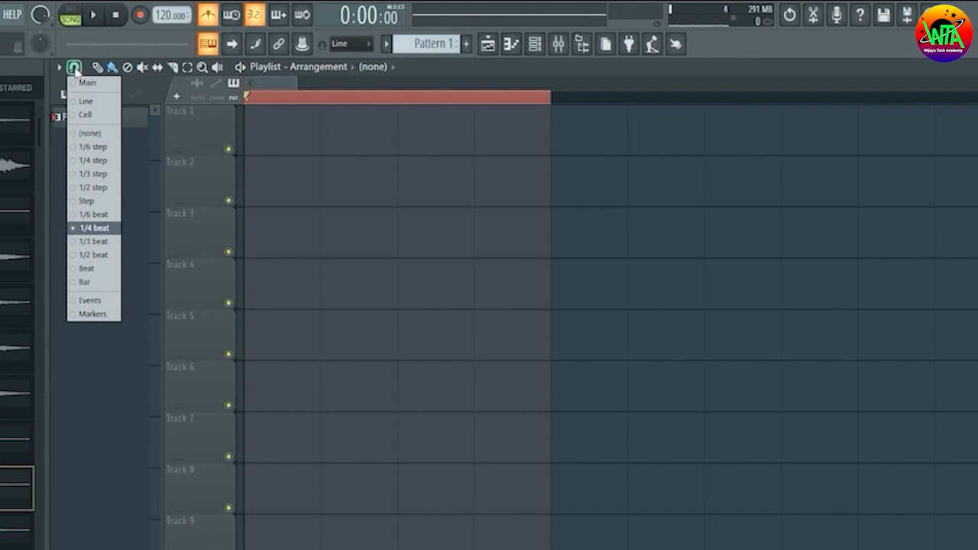
{"action": "left_click", "coordinate": [74, 68]}
{"action": "left_click", "coordinate": [74, 68]}
{"action": "left_click", "coordinate": [94, 214]}
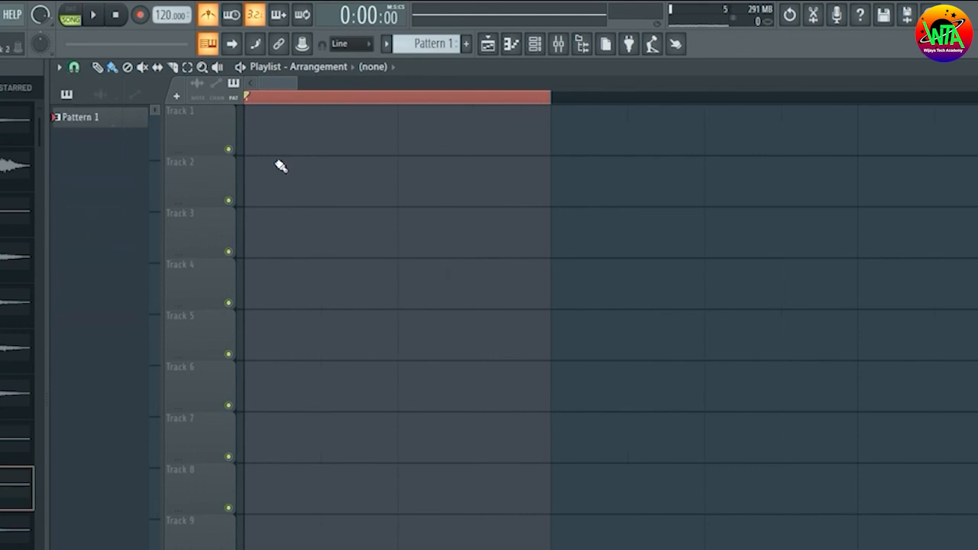
{"action": "left_click", "coordinate": [74, 69]}
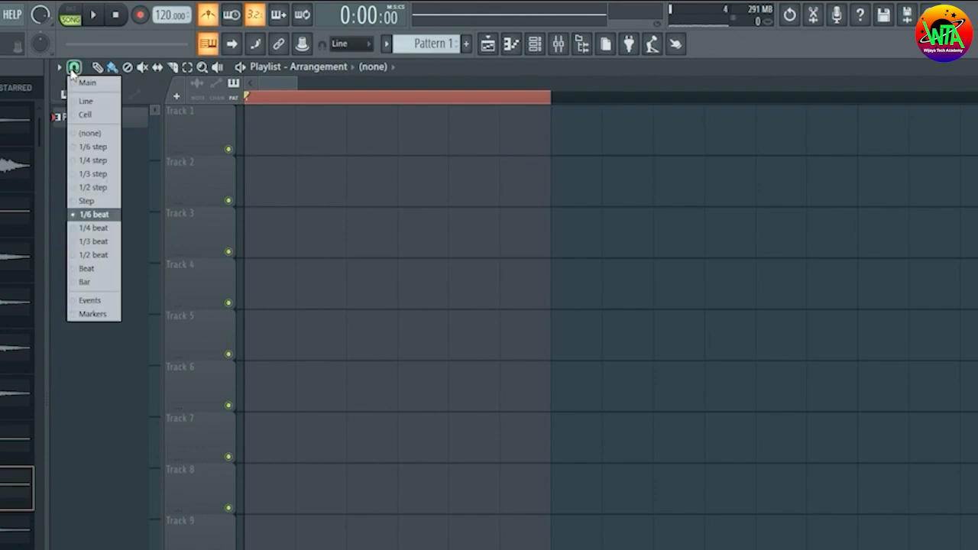
{"action": "left_click", "coordinate": [94, 241]}
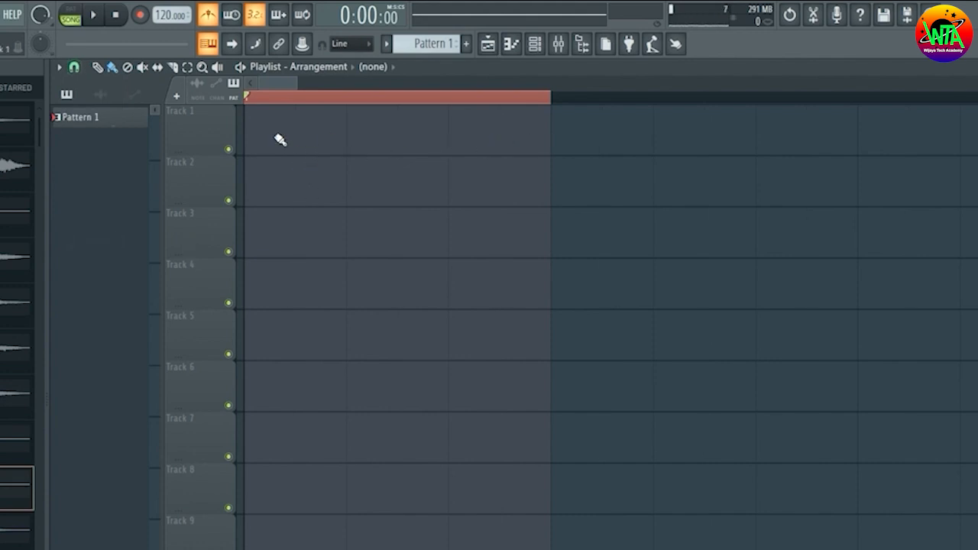
Try the 1/2 beat, Bar and 1/6 step snap settings in turn on the playlist grid.
{"action": "left_click", "coordinate": [74, 67]}
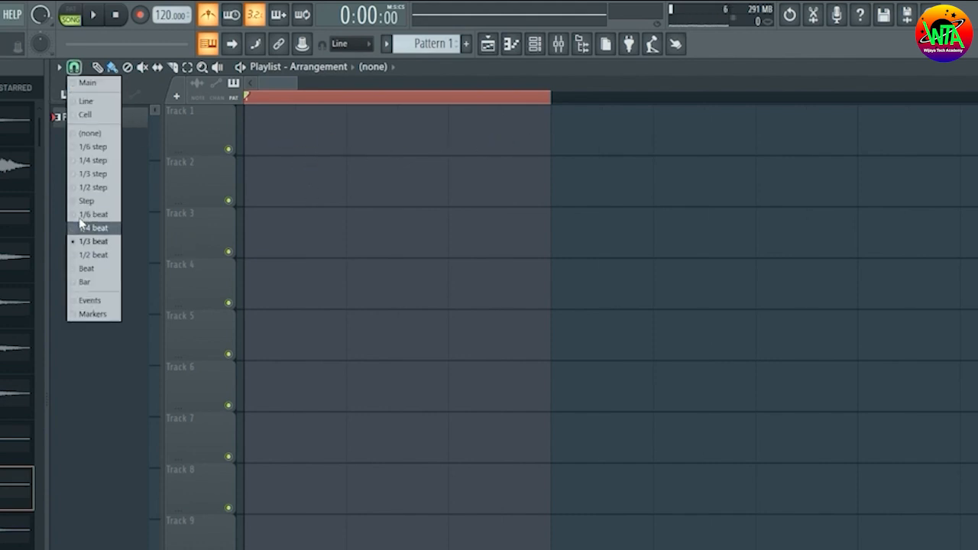
{"action": "left_click", "coordinate": [103, 255]}
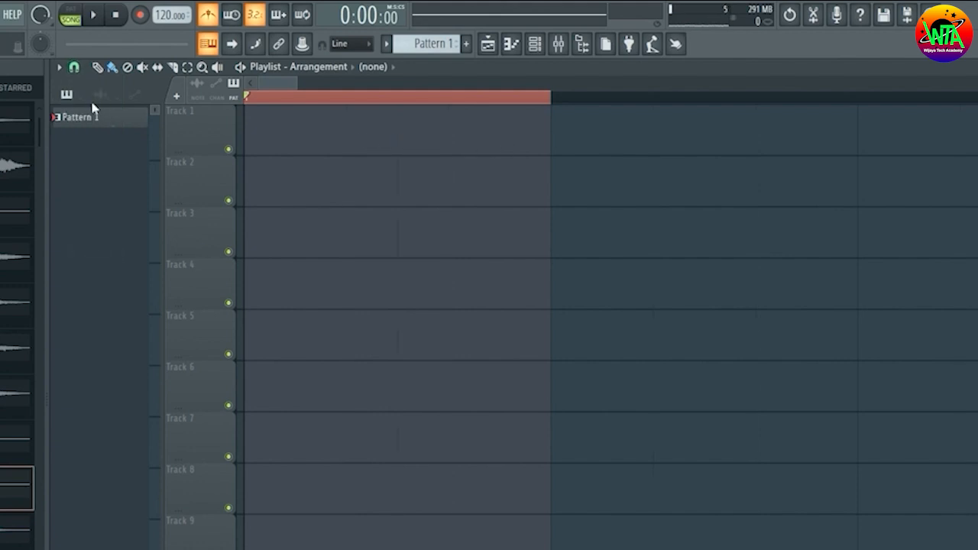
{"action": "left_click", "coordinate": [74, 68]}
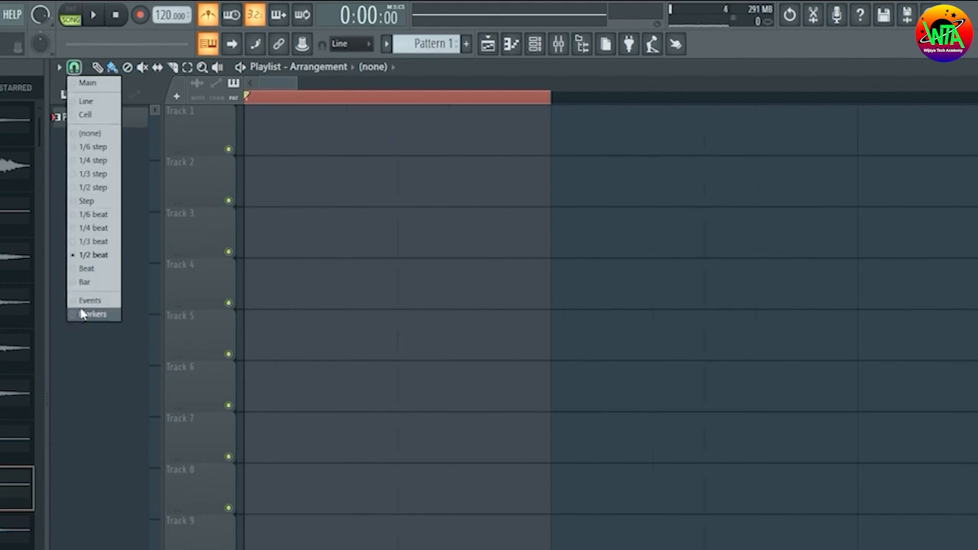
{"action": "left_click", "coordinate": [87, 282]}
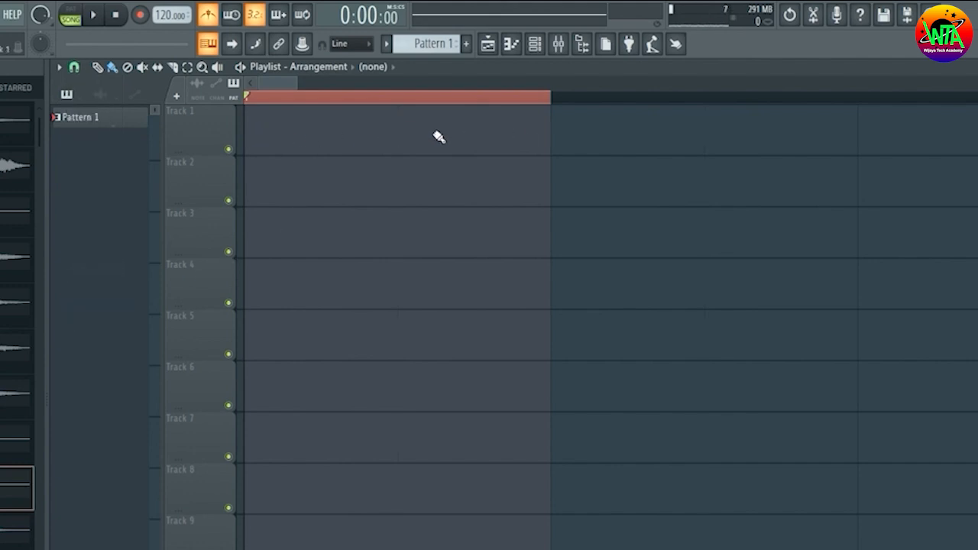
{"action": "left_click", "coordinate": [74, 67]}
{"action": "left_click", "coordinate": [106, 150]}
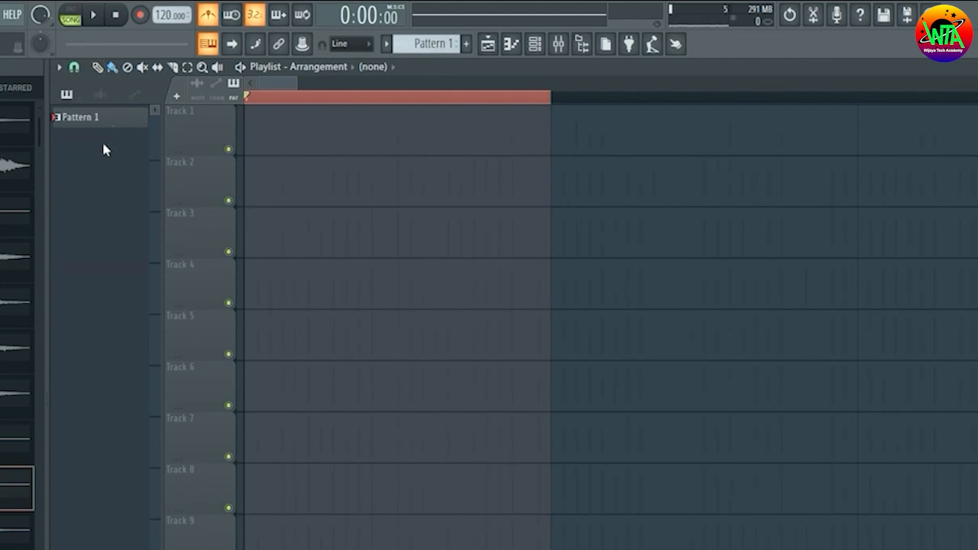
Set the playlist snap to Step, and reopen the list of snap settings.
{"action": "left_click", "coordinate": [74, 67]}
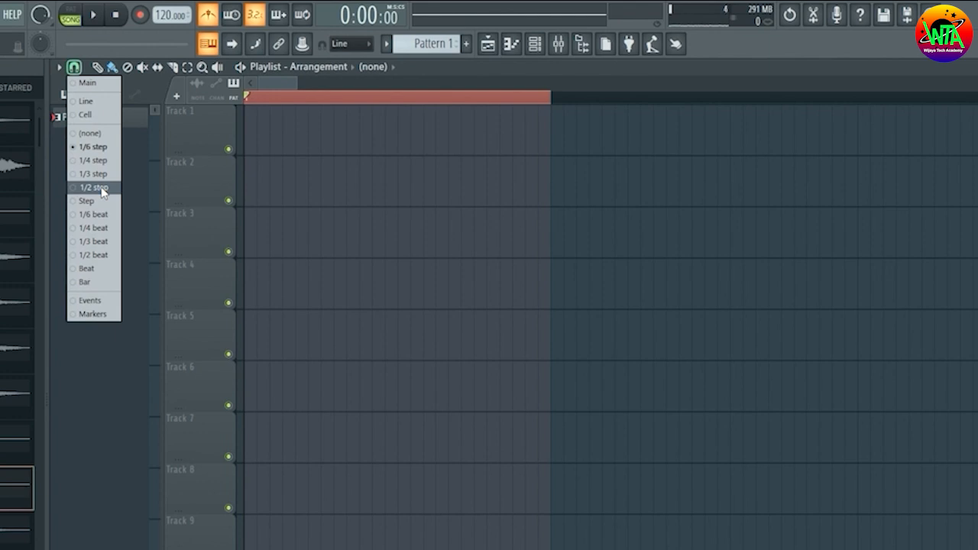
{"action": "left_click", "coordinate": [78, 201]}
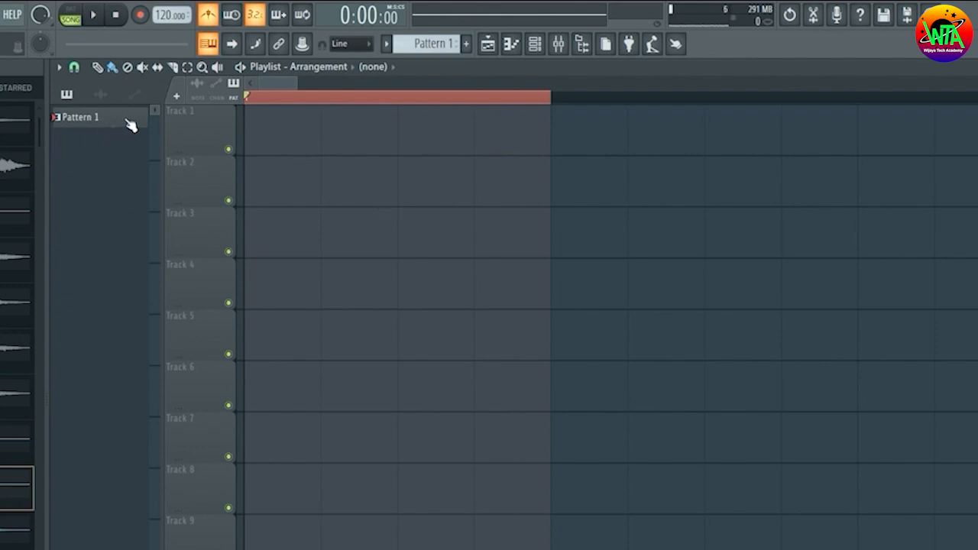
{"action": "left_click", "coordinate": [75, 69]}
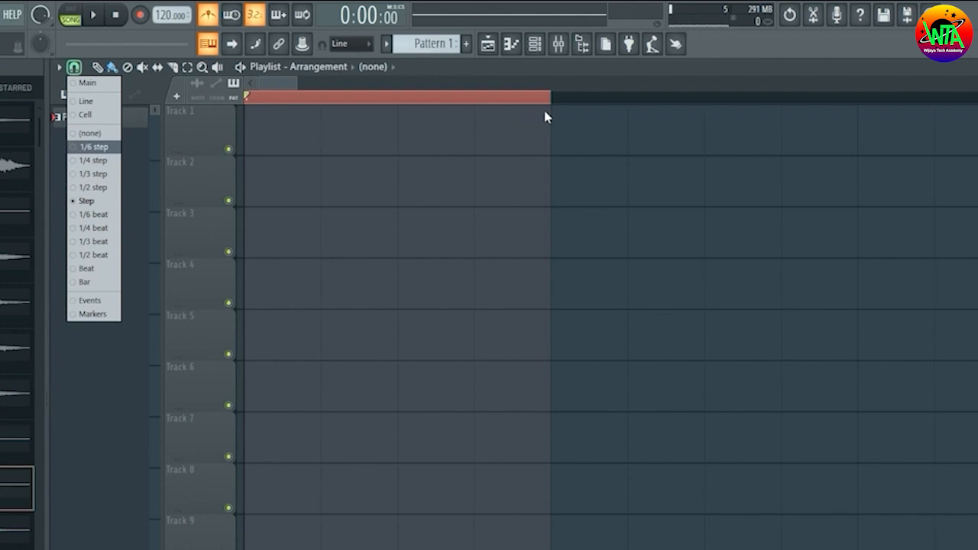
Move the playhead to the second step of bar 1 and narrow the playlist time selection to that single step.
{"action": "left_click", "coordinate": [397, 97]}
{"action": "left_click", "coordinate": [322, 98]}
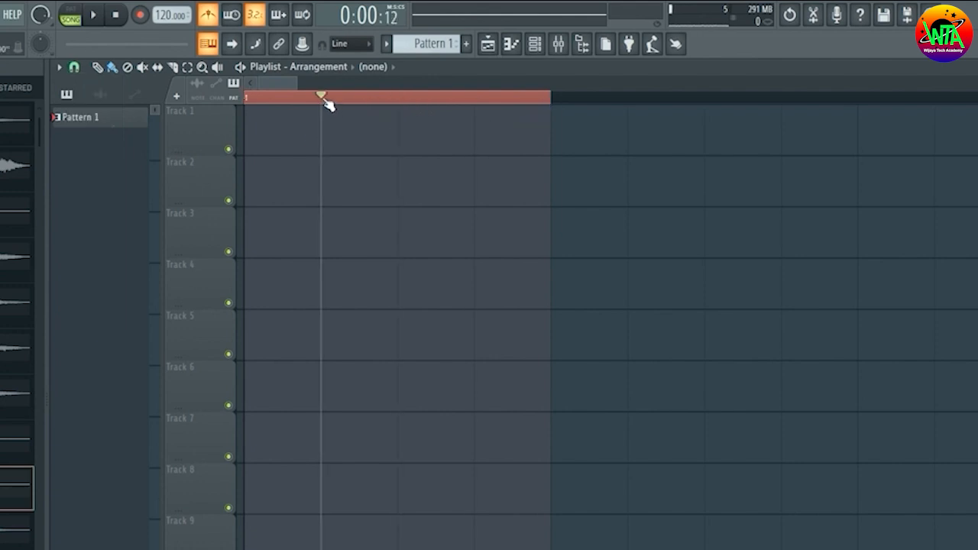
{"action": "left_click_drag", "start_coordinate": [543, 102], "coordinate": [404, 107]}
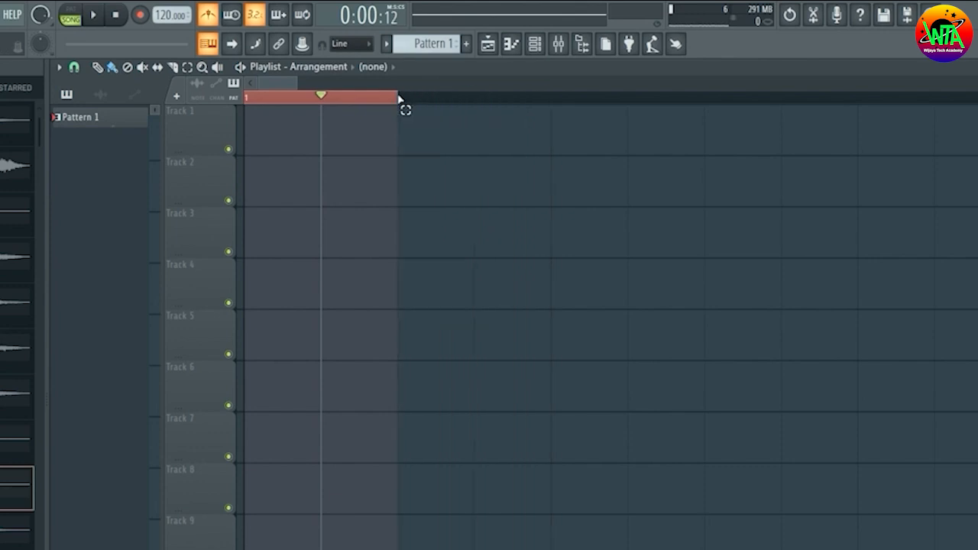
{"action": "left_click", "coordinate": [327, 103]}
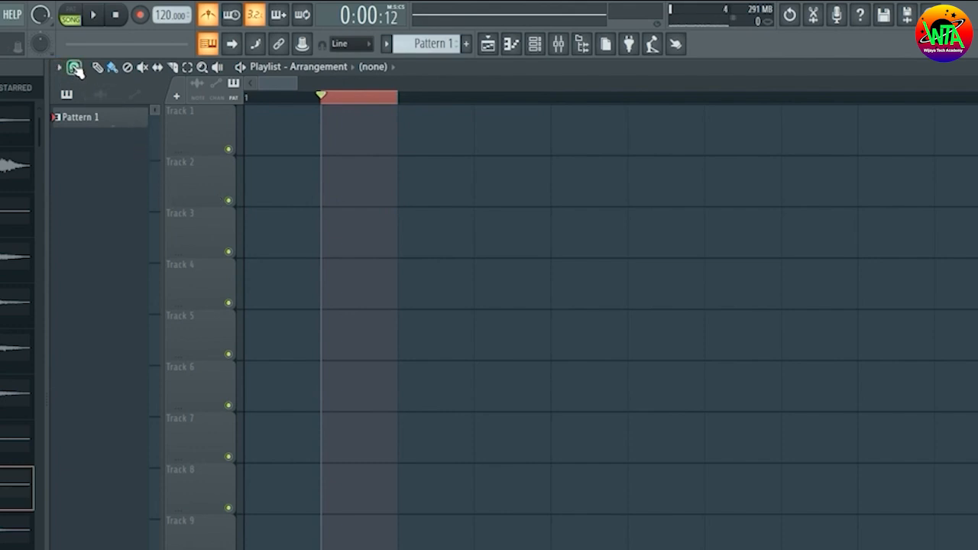
Revisit the playlist snap settings and clear the time selection.
{"action": "left_click", "coordinate": [74, 68]}
{"action": "left_click", "coordinate": [106, 163]}
{"action": "left_click", "coordinate": [75, 68]}
{"action": "left_click", "coordinate": [259, 123]}
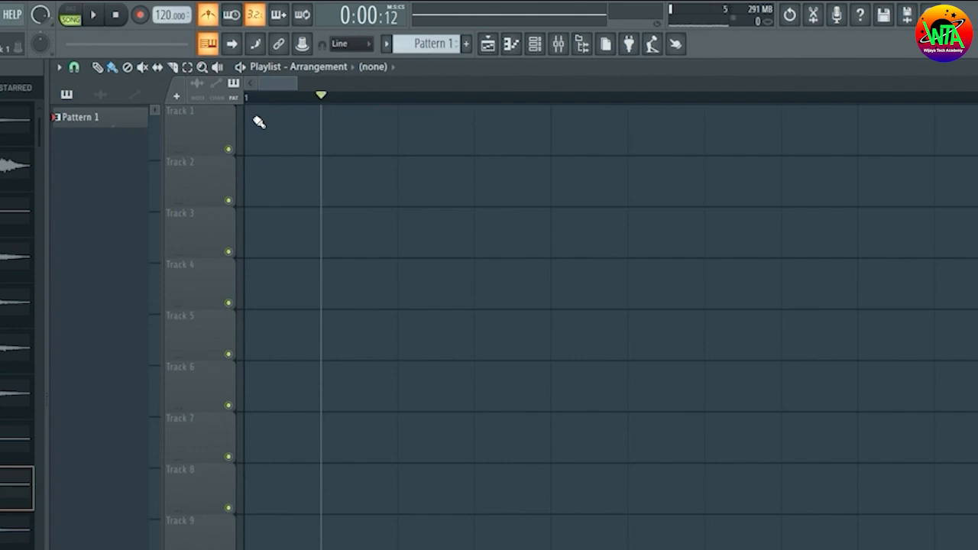
Set the project tempo to 94 BPM and return the playhead to the start of the playlist.
{"action": "left_click_drag", "start_coordinate": [172, 15], "coordinate": [161, 57]}
{"action": "left_click_drag", "start_coordinate": [324, 97], "coordinate": [208, 103]}
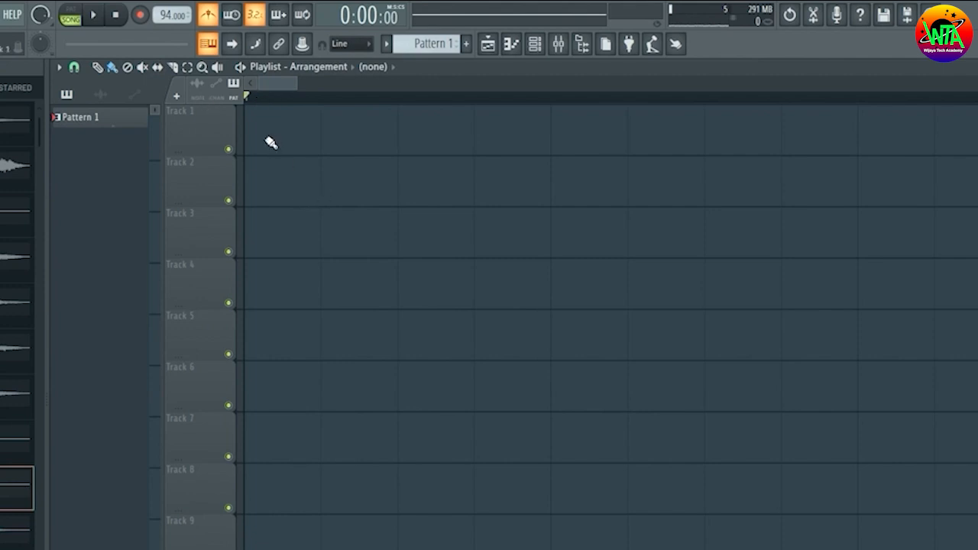
{"action": "left_click", "coordinate": [488, 46]}
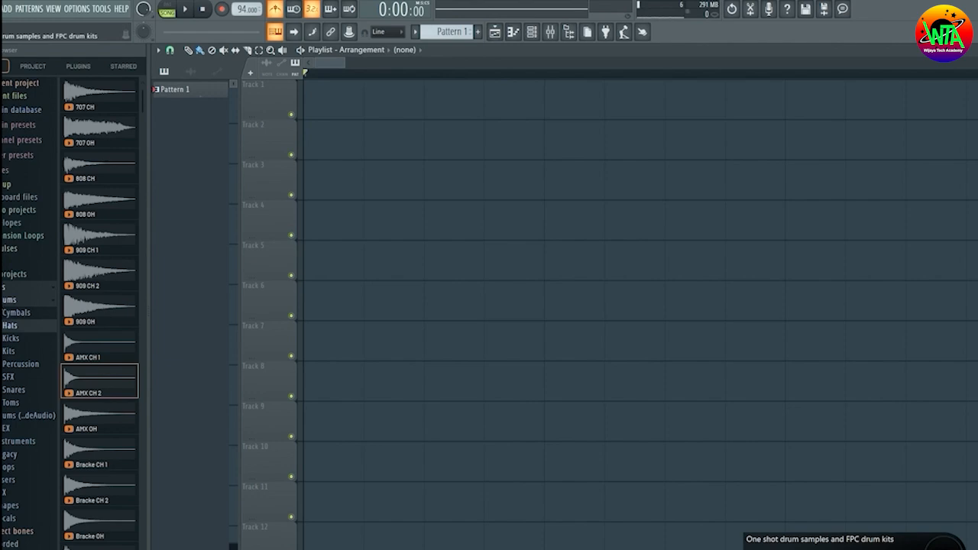
Open the Kicks sample folder and audition several kicks, including 808 Kick and 707 Kick.
{"action": "left_click", "coordinate": [11, 338]}
{"action": "left_click", "coordinate": [111, 172]}
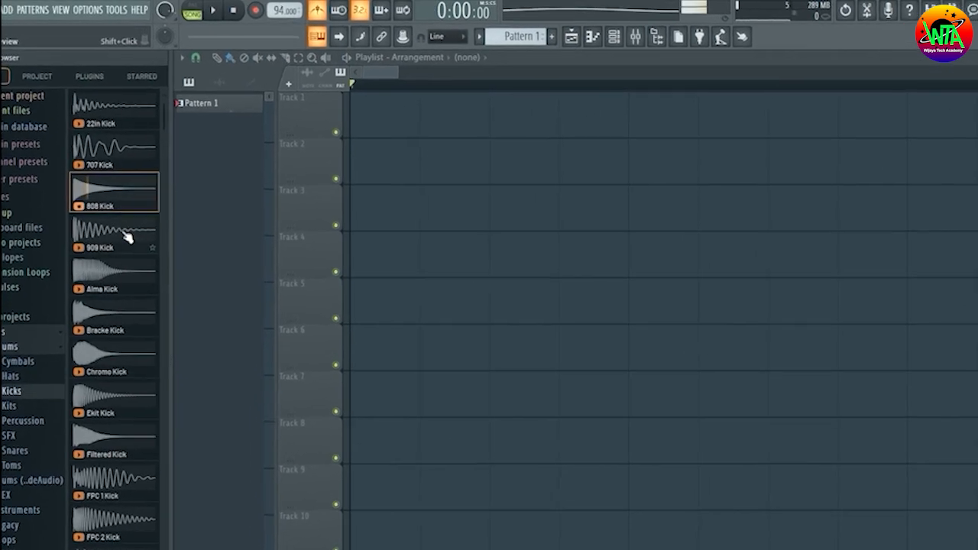
{"action": "left_click", "coordinate": [130, 272]}
{"action": "left_click", "coordinate": [128, 149]}
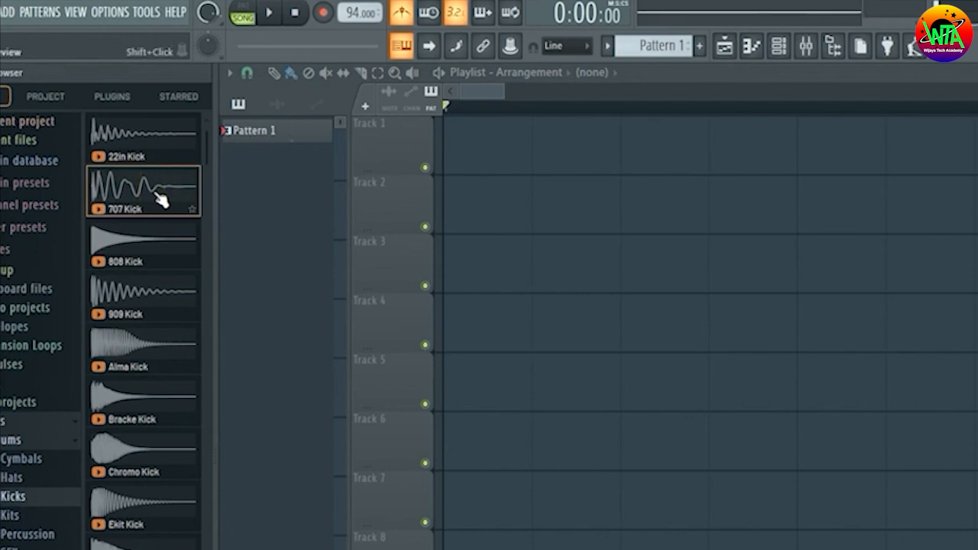
Place 707 Kick clips on Track 1 at the start of bar 1 and on beat 3.
{"action": "left_click_drag", "start_coordinate": [160, 198], "coordinate": [453, 155]}
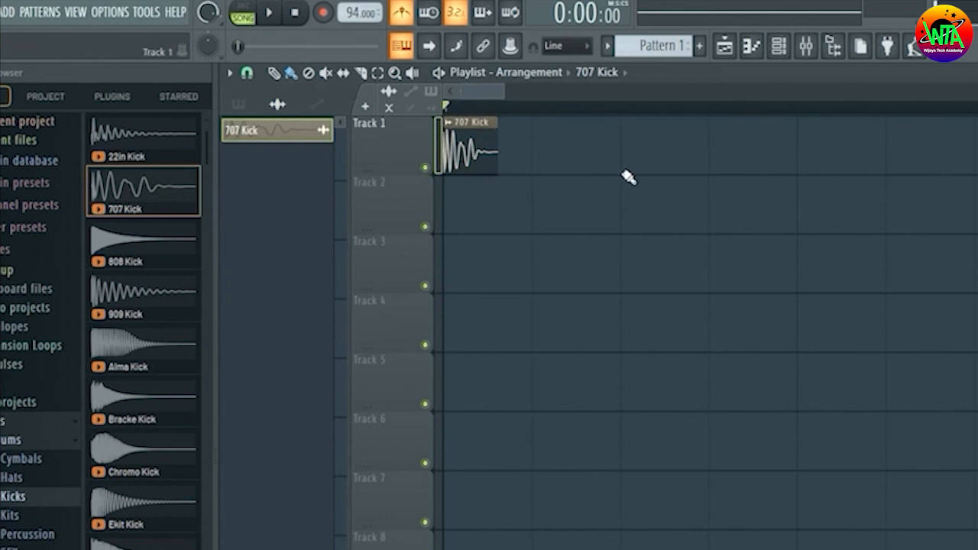
{"action": "scroll", "coordinate": [732, 114], "scroll_direction": "down", "scroll_amount": 3}
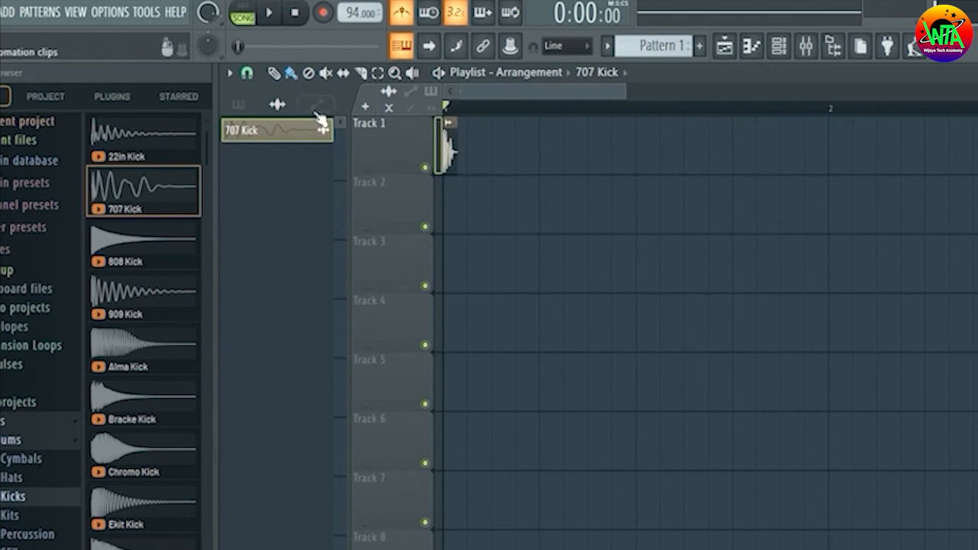
{"action": "left_click_drag", "start_coordinate": [142, 191], "coordinate": [646, 149]}
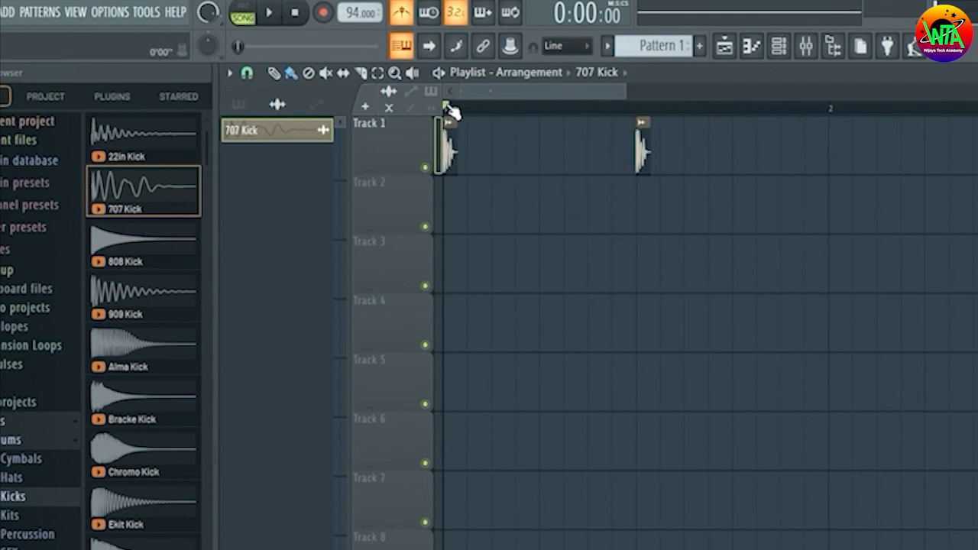
Select all of bar 1 on the playlist timeline and play the two kicks as a loop.
{"action": "left_click_drag", "start_coordinate": [447, 107], "coordinate": [830, 122]}
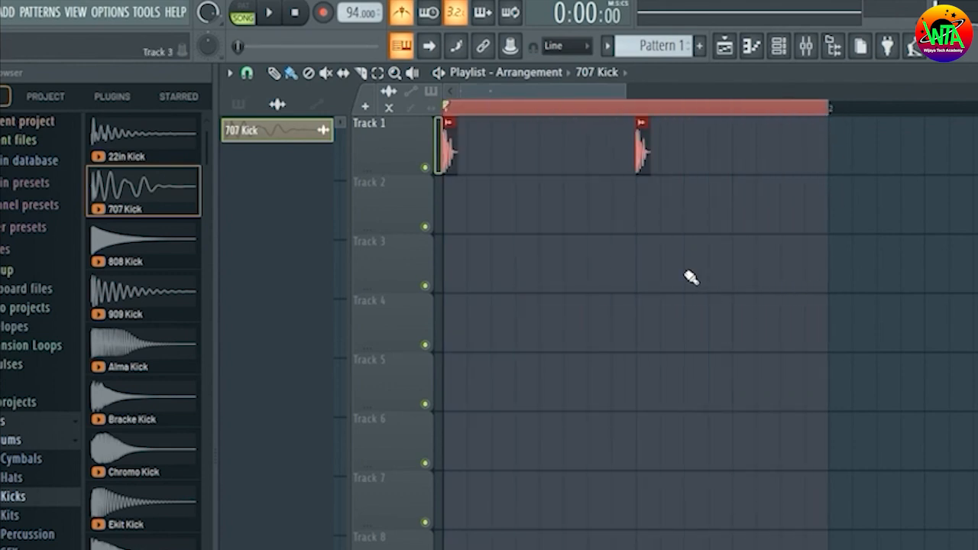
{"action": "left_click", "coordinate": [271, 13]}
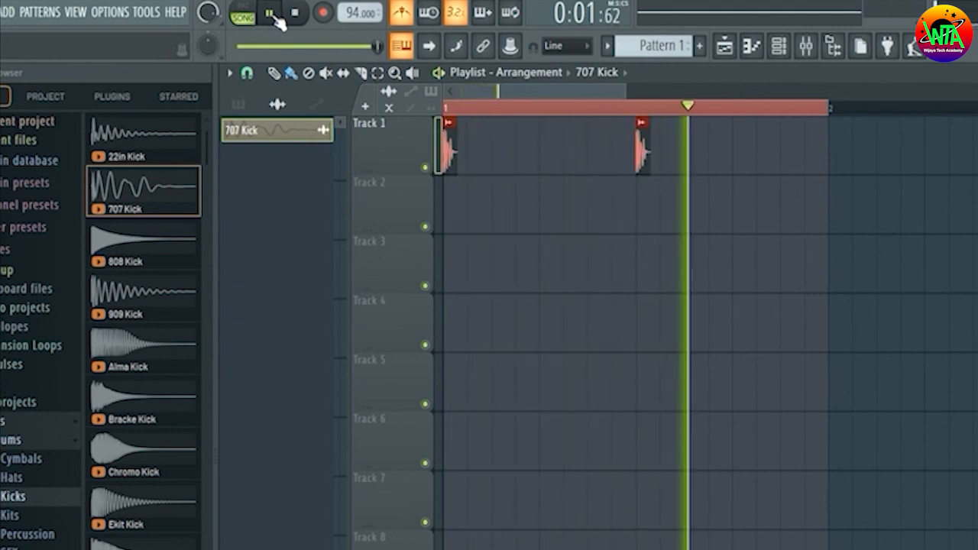
{"action": "key", "text": "space"}
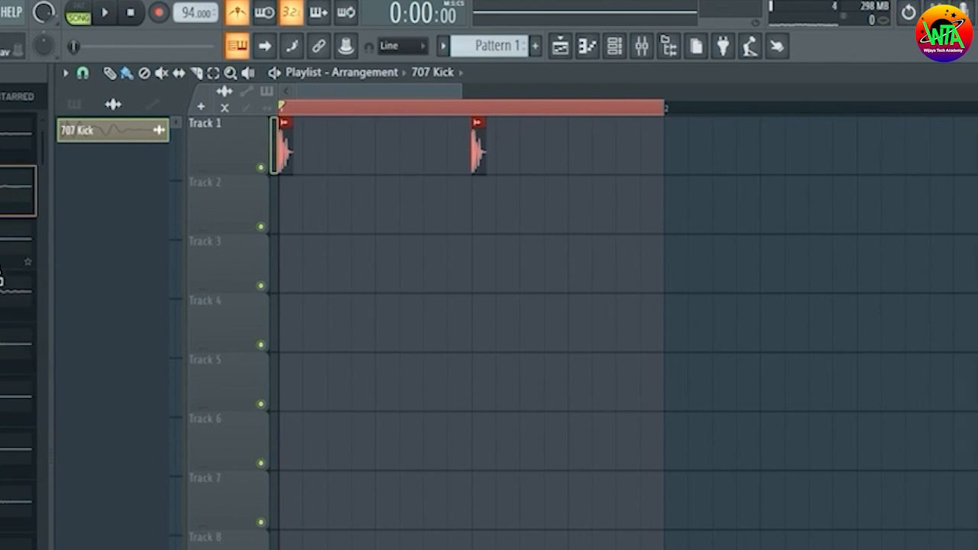
Add 707 Kick clips on beats 2 and 4 of Track 1, and play the four-kick bar.
{"action": "left_click_drag", "start_coordinate": [18, 191], "coordinate": [380, 157]}
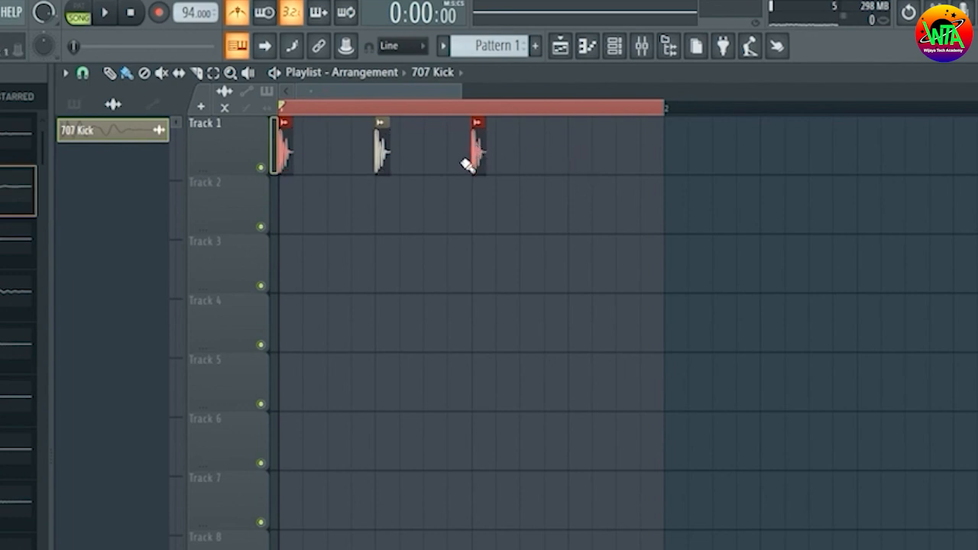
{"action": "left_click", "coordinate": [599, 151]}
{"action": "left_click_drag", "start_coordinate": [598, 150], "coordinate": [583, 151]}
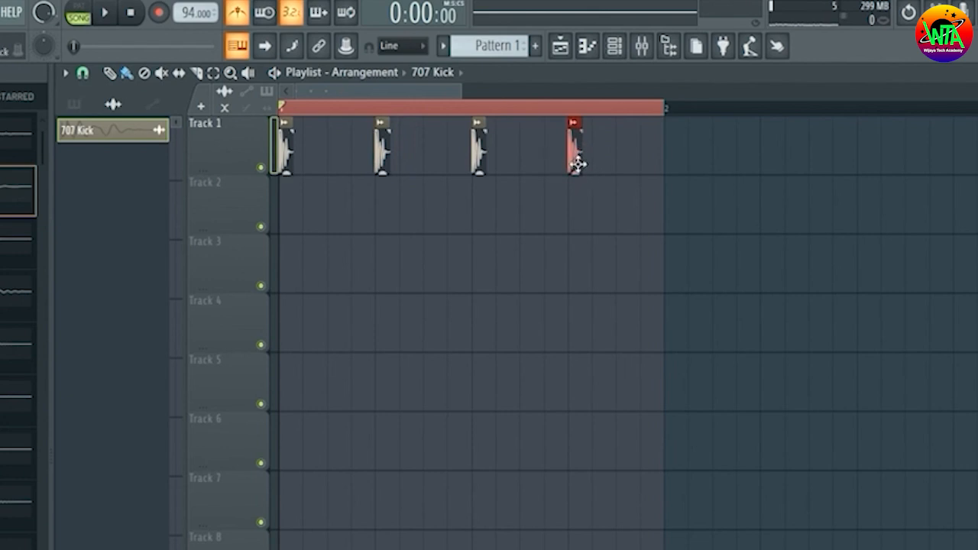
{"action": "left_click", "coordinate": [108, 16]}
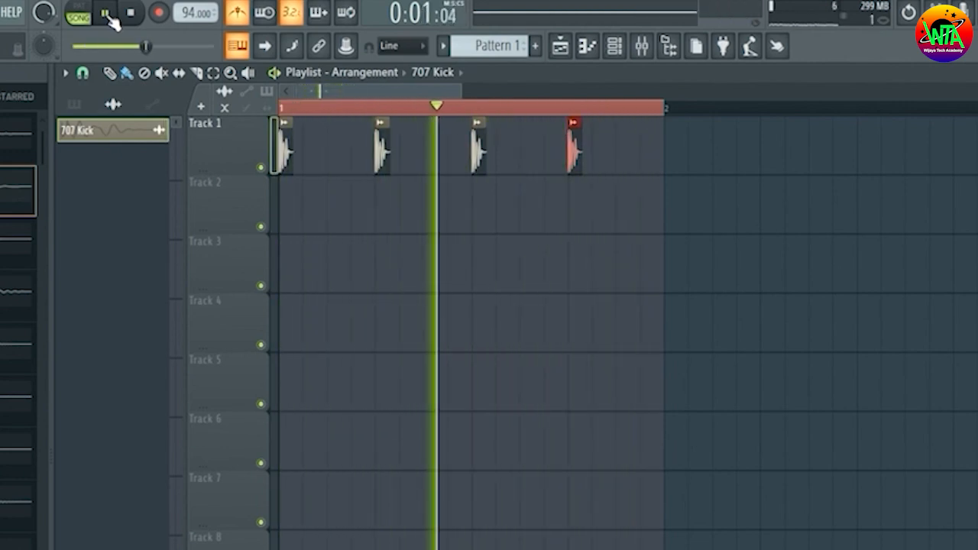
{"action": "left_click", "coordinate": [131, 12]}
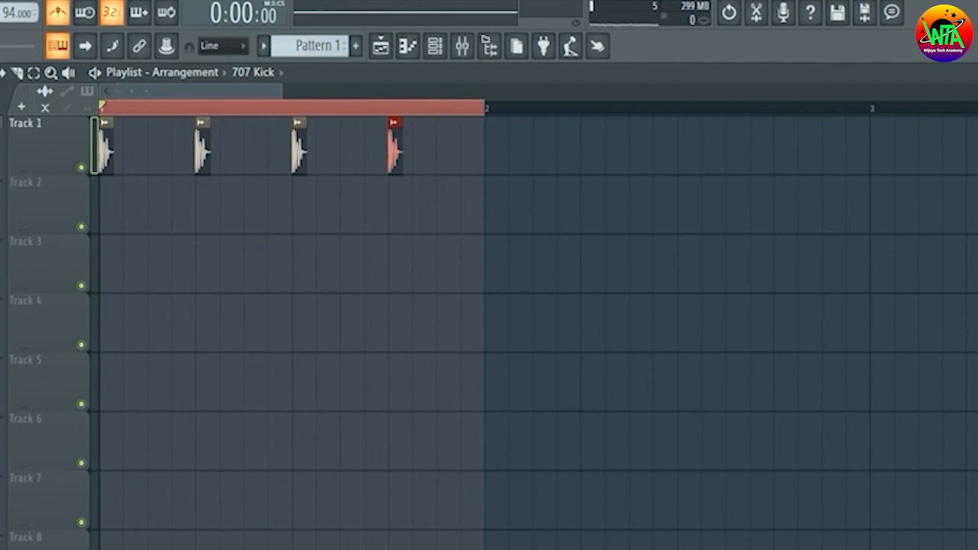
View the 707 Kick channel in the Channel Rack, and close the rack again.
{"action": "left_click", "coordinate": [446, 54]}
{"action": "left_click_drag", "start_coordinate": [586, 138], "coordinate": [787, 200]}
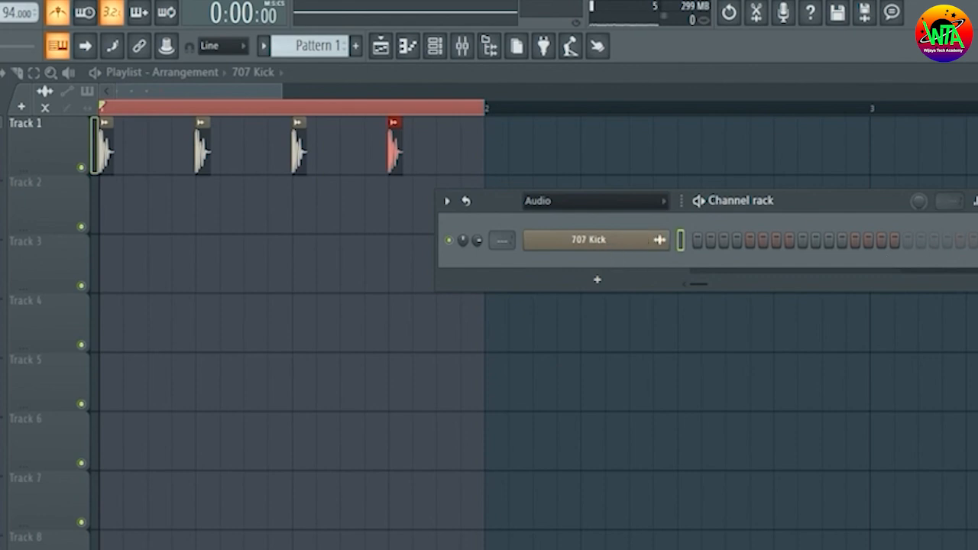
{"action": "key", "text": "F6"}
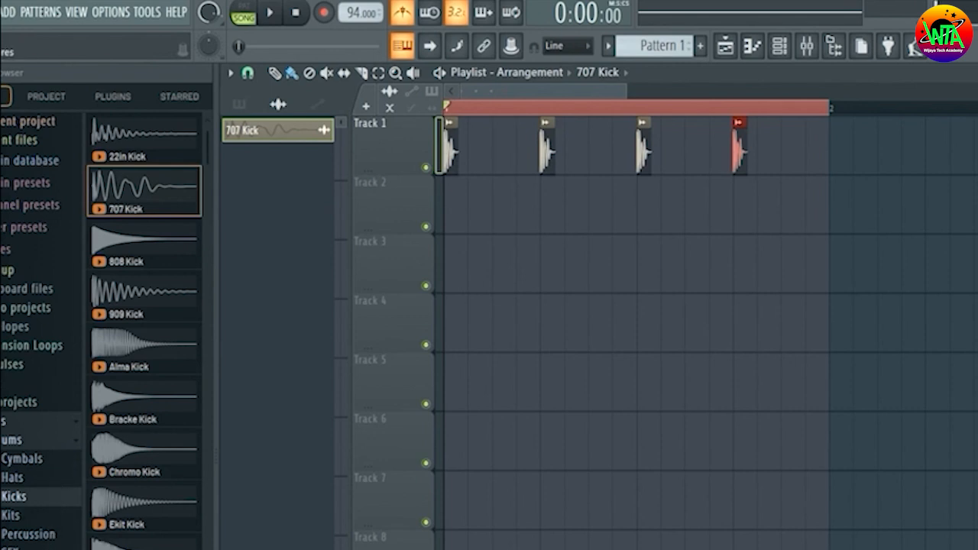
Audition 707 Snare from the Snares folder, place it on beats 2 and 4 of Track 2, and play the loop.
{"action": "left_click", "coordinate": [22, 549]}
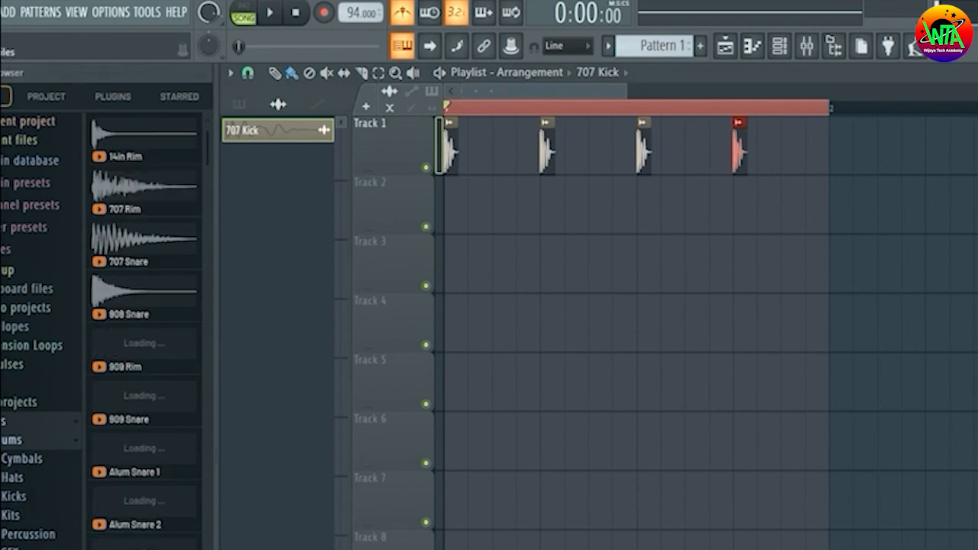
{"action": "left_click", "coordinate": [166, 256]}
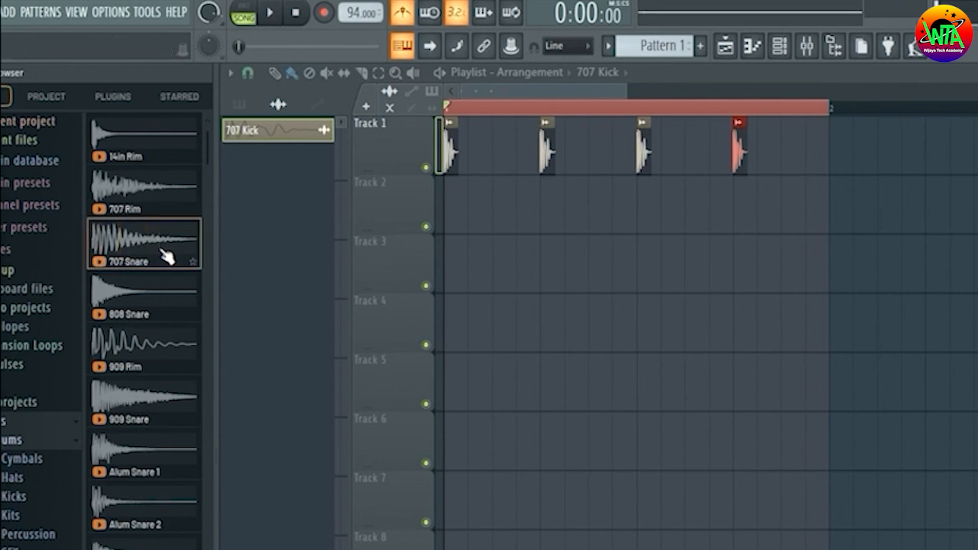
{"action": "left_click_drag", "start_coordinate": [167, 246], "coordinate": [553, 219]}
{"action": "left_click_drag", "start_coordinate": [619, 210], "coordinate": [740, 211]}
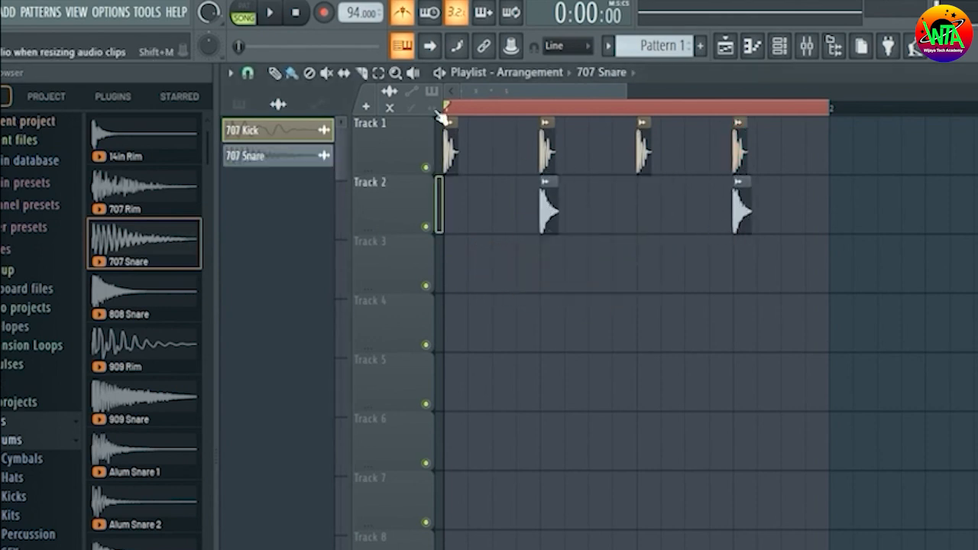
{"action": "left_click", "coordinate": [271, 13]}
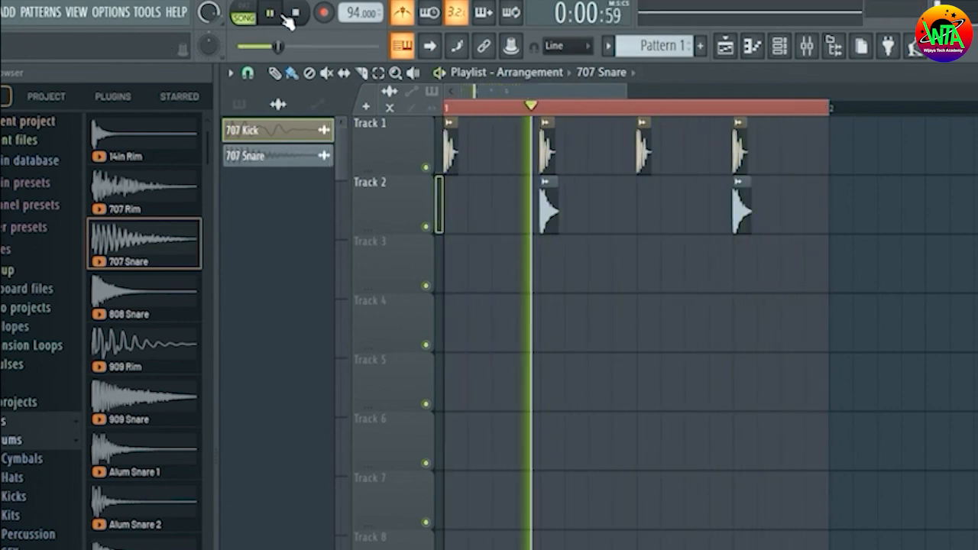
{"action": "left_click", "coordinate": [296, 14]}
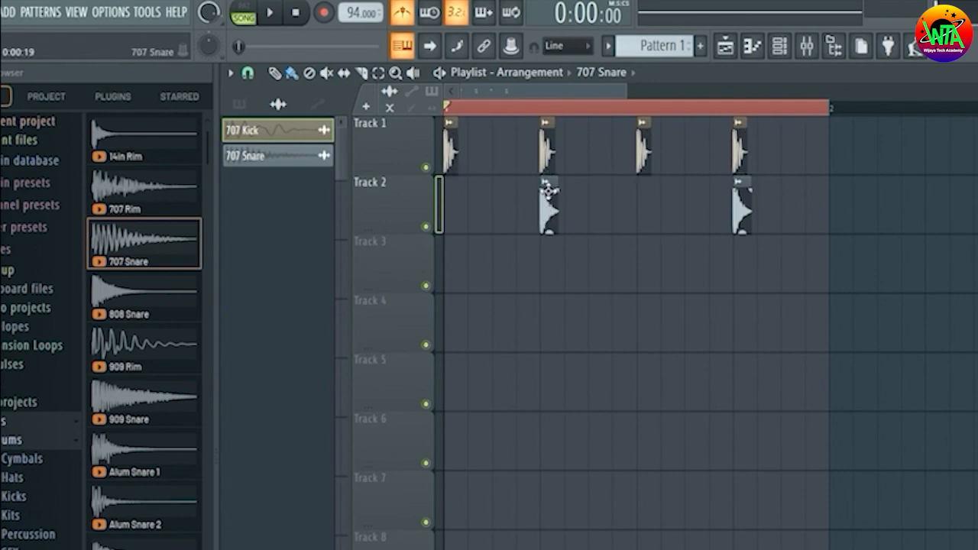
Delete the kicks on beats 2 and 4 of Track 1 and play the alternating kick and snare loop.
{"action": "right_click", "coordinate": [547, 149]}
{"action": "right_click", "coordinate": [738, 149]}
{"action": "left_click", "coordinate": [272, 17]}
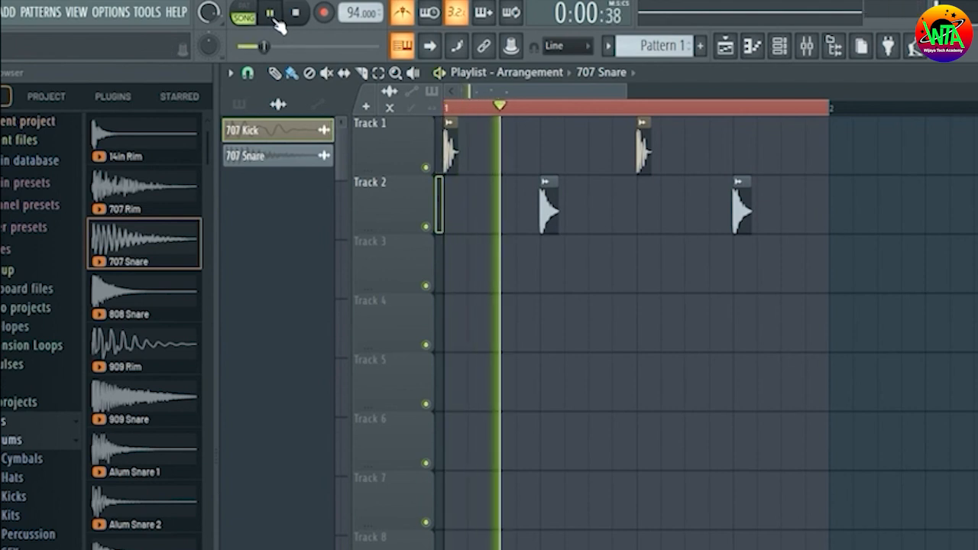
{"action": "key", "text": "space"}
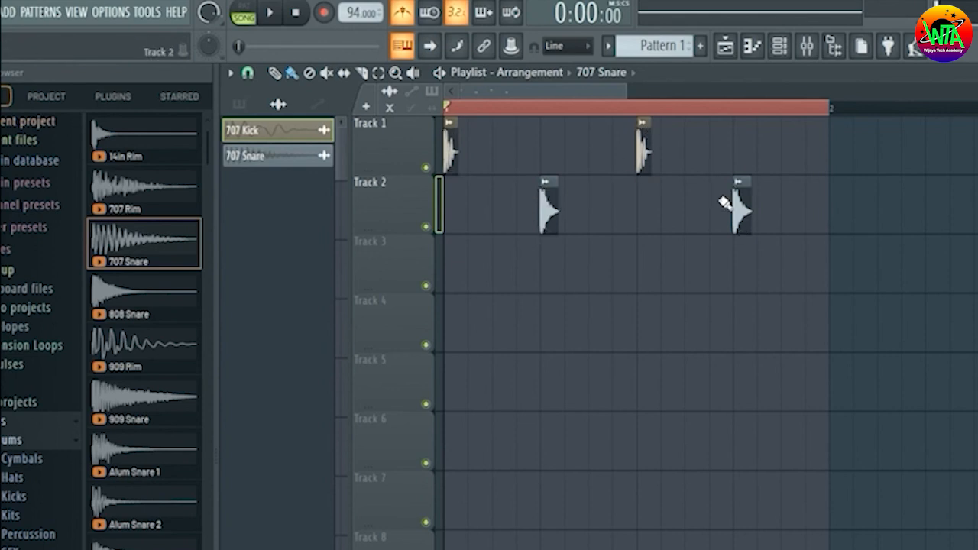
Move the beat 3 kick two steps later on Track 1, and raise the tempo to 104 BPM while the loop plays.
{"action": "left_click_drag", "start_coordinate": [638, 155], "coordinate": [686, 155]}
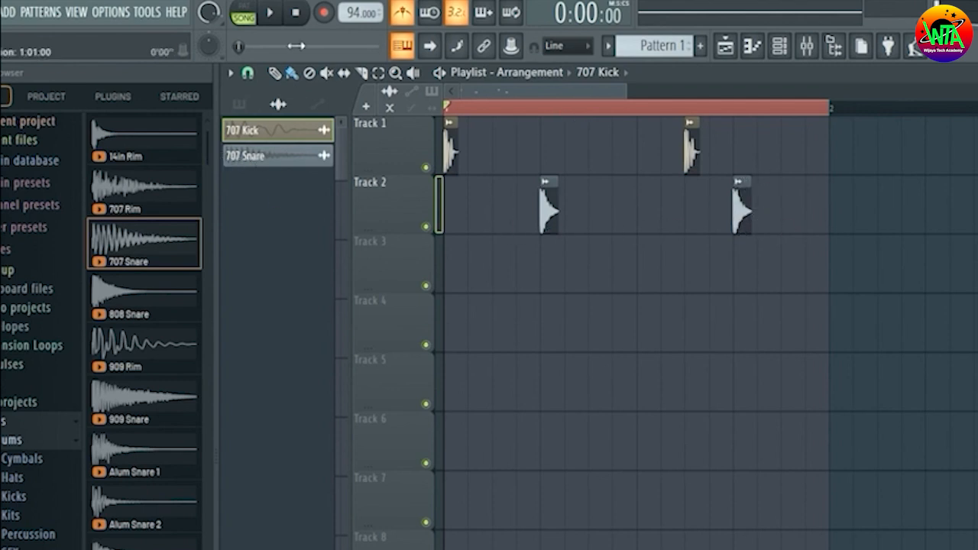
{"action": "left_click", "coordinate": [273, 14]}
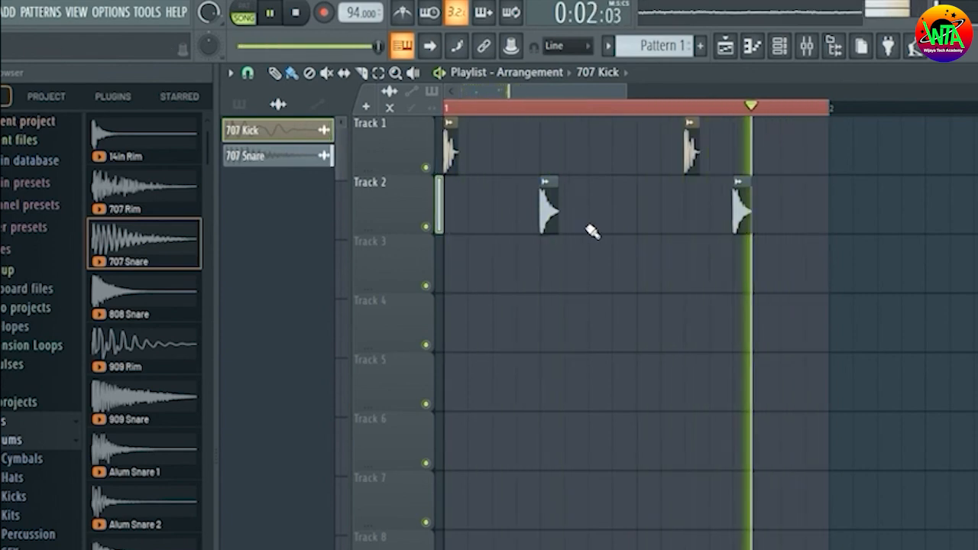
{"action": "left_click_drag", "start_coordinate": [360, 12], "coordinate": [361, 0]}
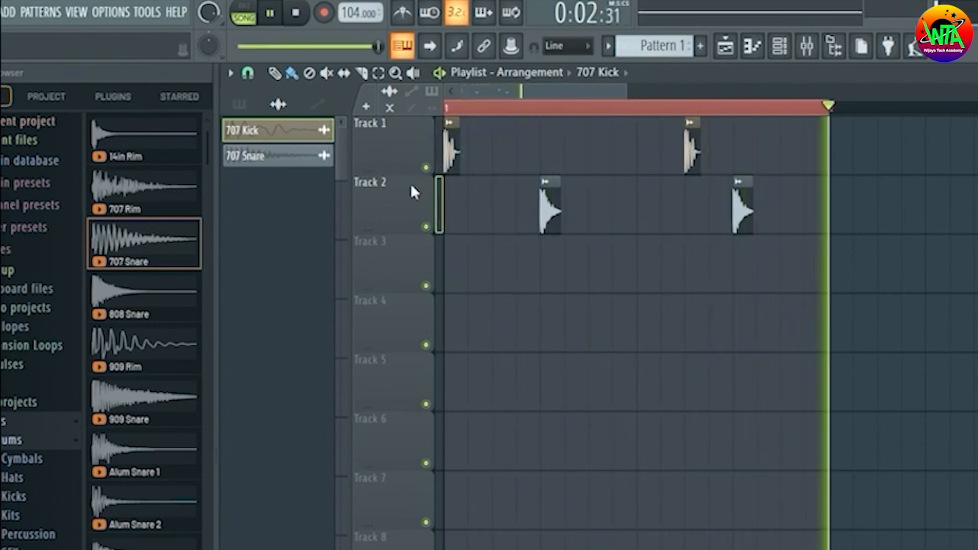
{"action": "left_click", "coordinate": [296, 13]}
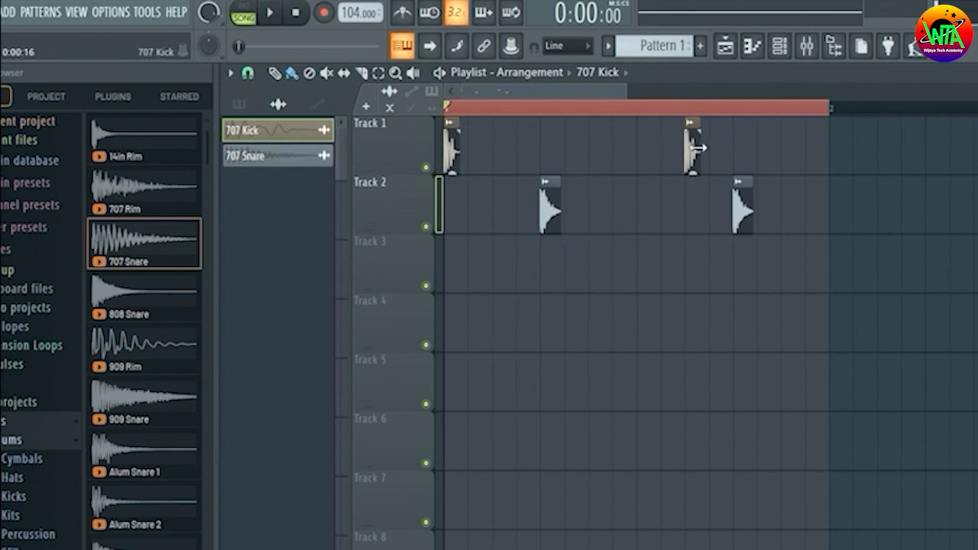
Add a third 707 Kick on Track 1 two steps after the beat 2 snare, and play the loop.
{"action": "left_click_drag", "start_coordinate": [690, 150], "coordinate": [604, 154]}
{"action": "left_click", "coordinate": [690, 151]}
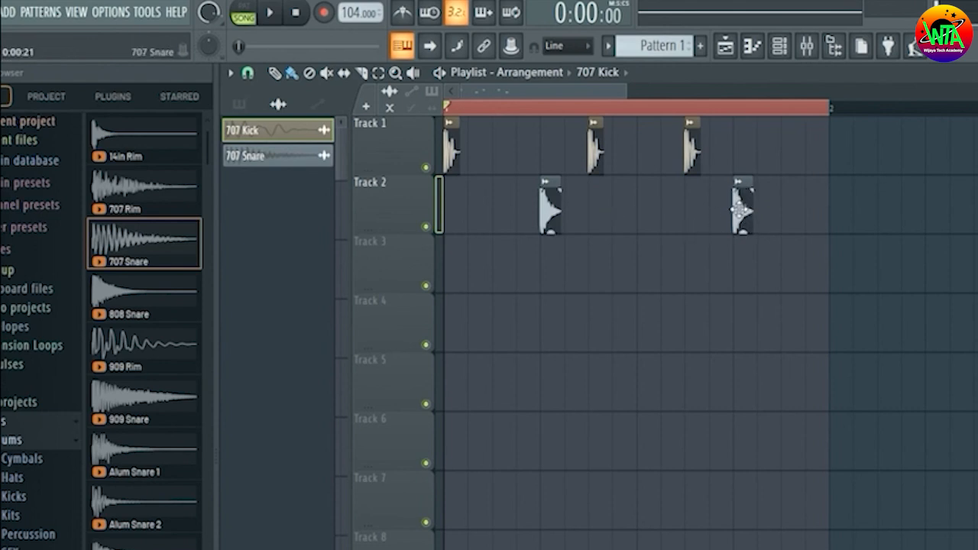
{"action": "left_click", "coordinate": [271, 13]}
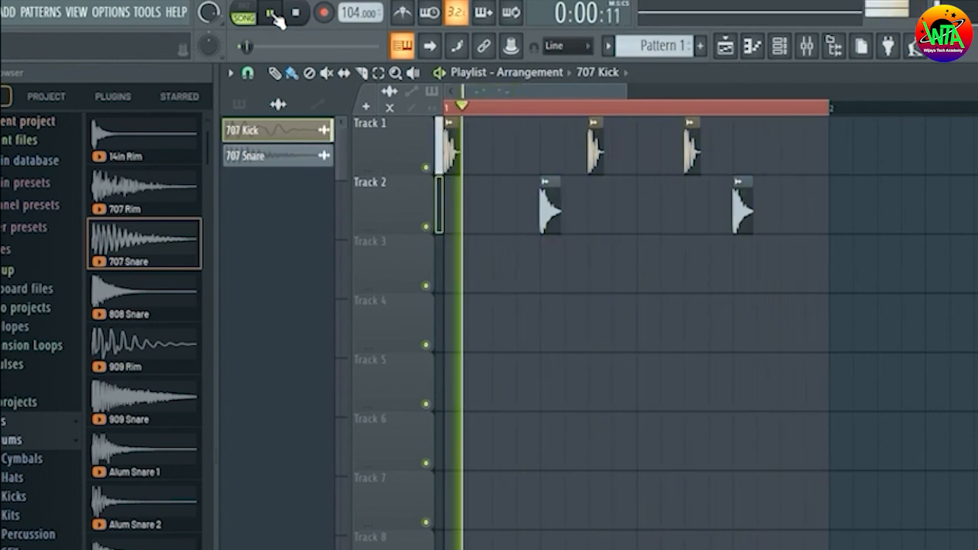
{"action": "left_click", "coordinate": [273, 15]}
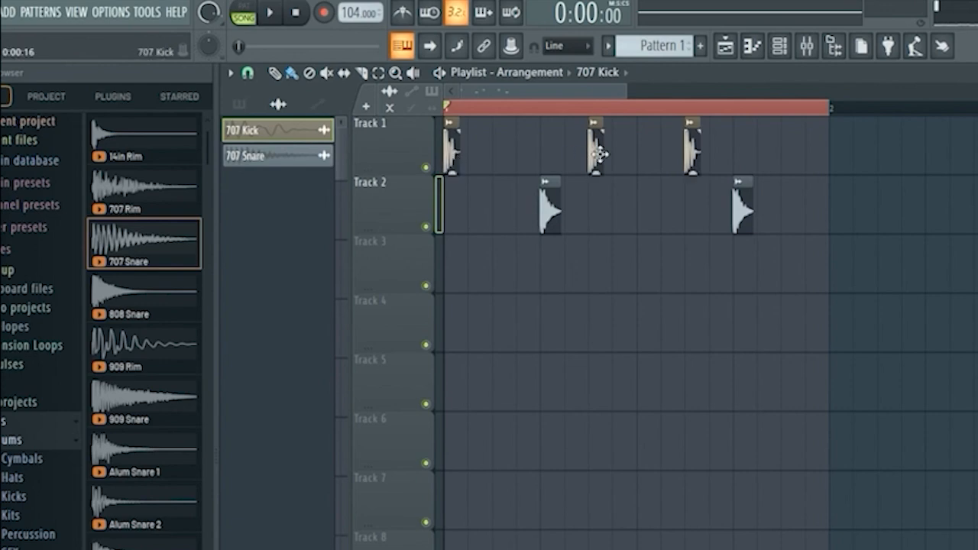
Move the middle kick on Track 1 three steps earlier, to one step before the beat 2 snare.
{"action": "left_click_drag", "start_coordinate": [598, 153], "coordinate": [527, 154]}
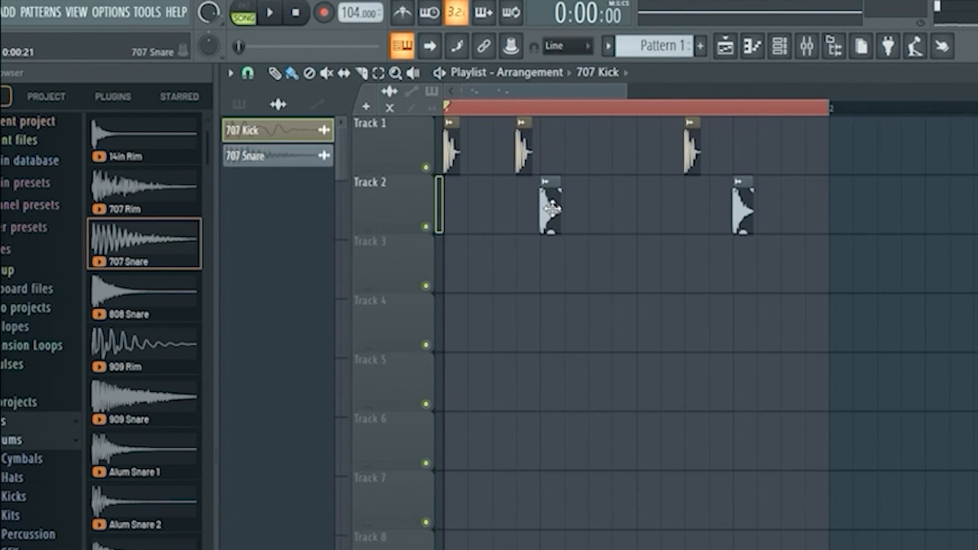
Place 707 Kicks on Track 1 two steps after the beat 2 snare and two steps before the beat 4 snare, and play the loop.
{"action": "left_click_drag", "start_coordinate": [692, 151], "coordinate": [601, 157]}
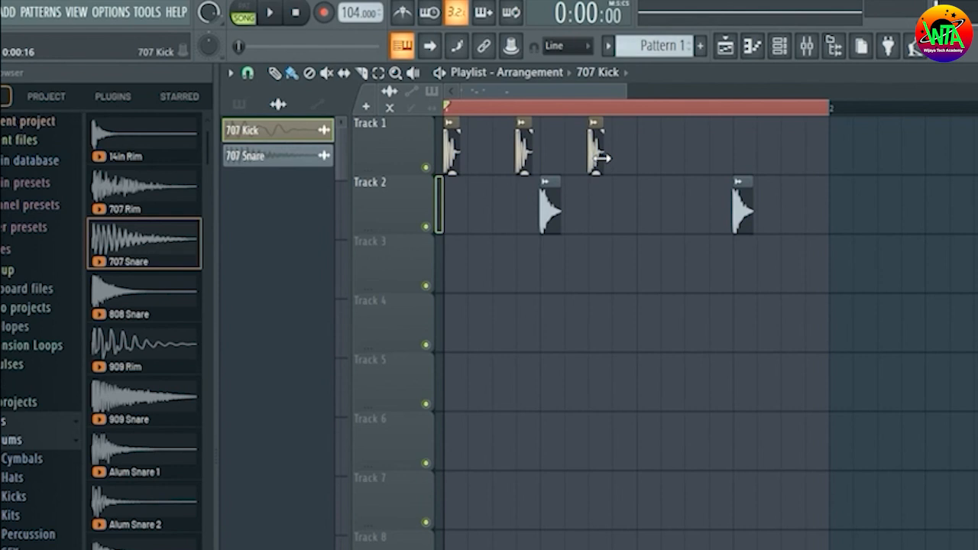
{"action": "left_click_drag", "start_coordinate": [602, 158], "coordinate": [693, 153]}
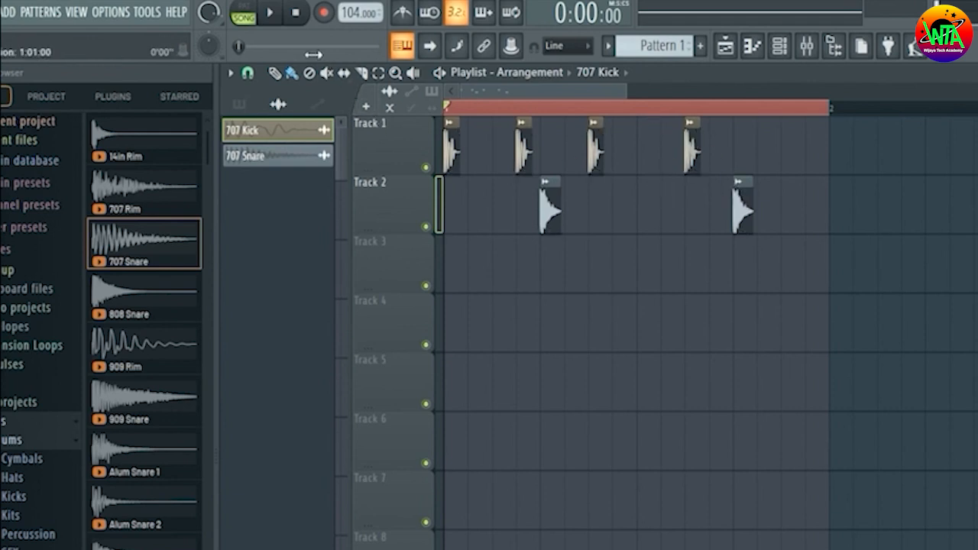
{"action": "left_click", "coordinate": [281, 16]}
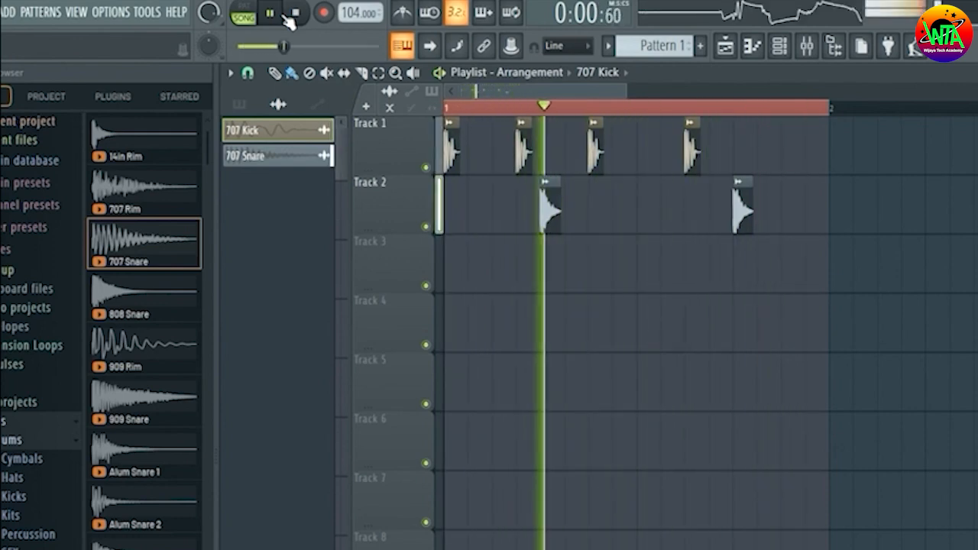
{"action": "left_click", "coordinate": [296, 15]}
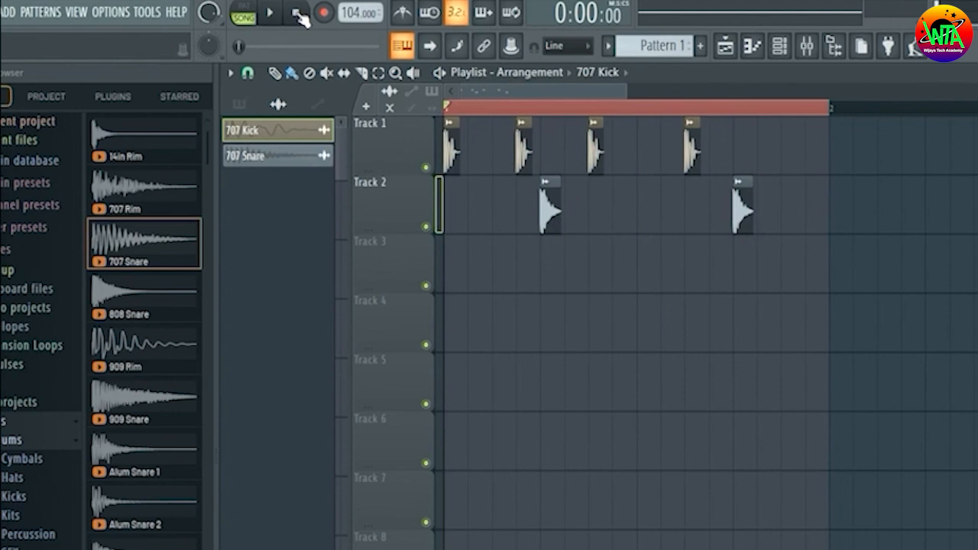
Raise the tempo to 124 BPM and play the loop at the faster speed.
{"action": "left_click_drag", "start_coordinate": [353, 13], "coordinate": [353, 3]}
{"action": "left_click", "coordinate": [271, 13]}
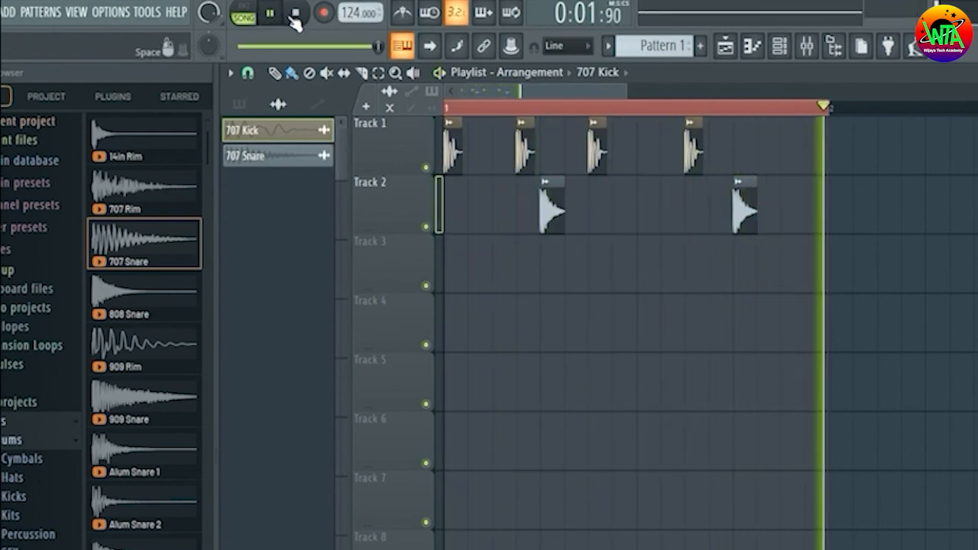
{"action": "left_click", "coordinate": [297, 13]}
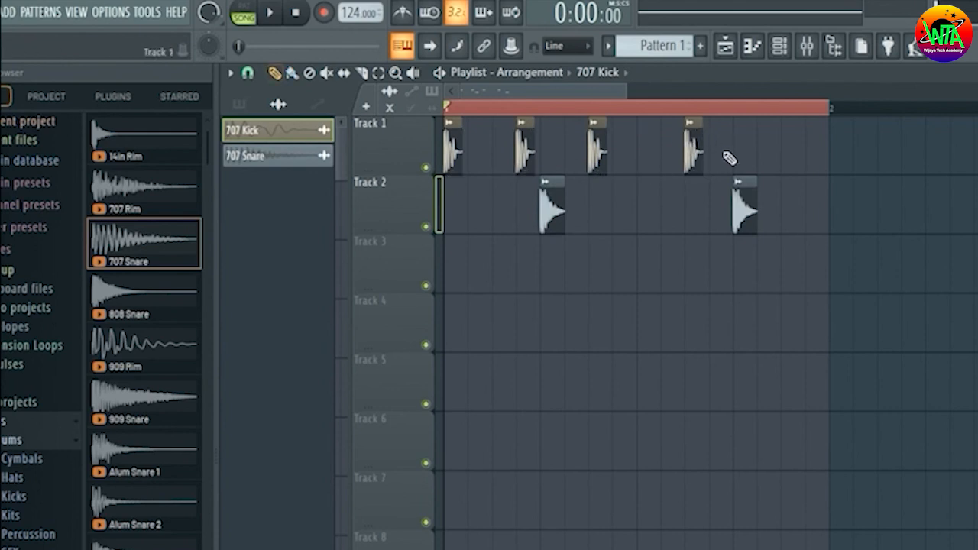
Delete the last two kicks on Track 1 and line up the second kick with the snare on beat 2.
{"action": "right_click", "coordinate": [693, 149]}
{"action": "right_click", "coordinate": [599, 152]}
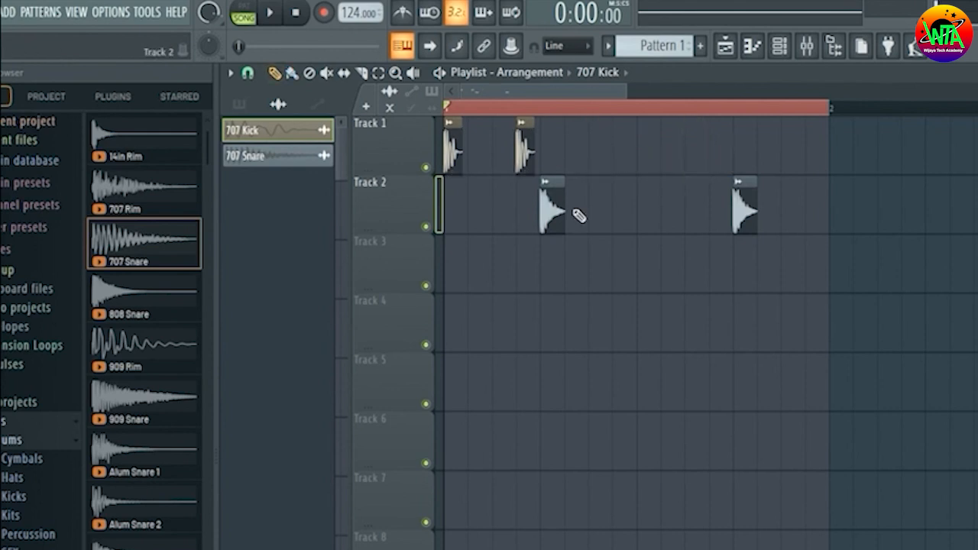
{"action": "left_click_drag", "start_coordinate": [553, 215], "coordinate": [529, 216]}
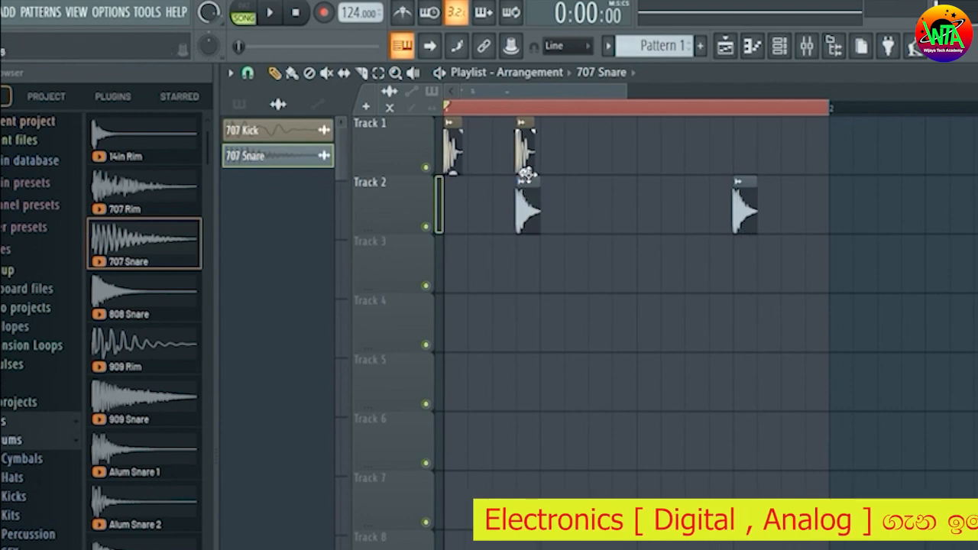
{"action": "left_click_drag", "start_coordinate": [524, 149], "coordinate": [548, 151]}
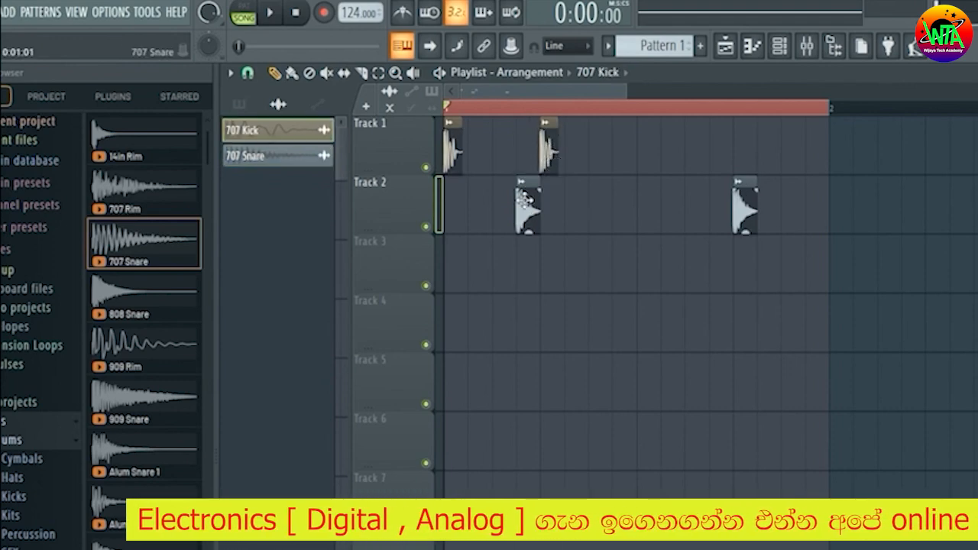
{"action": "left_click_drag", "start_coordinate": [527, 206], "coordinate": [552, 206]}
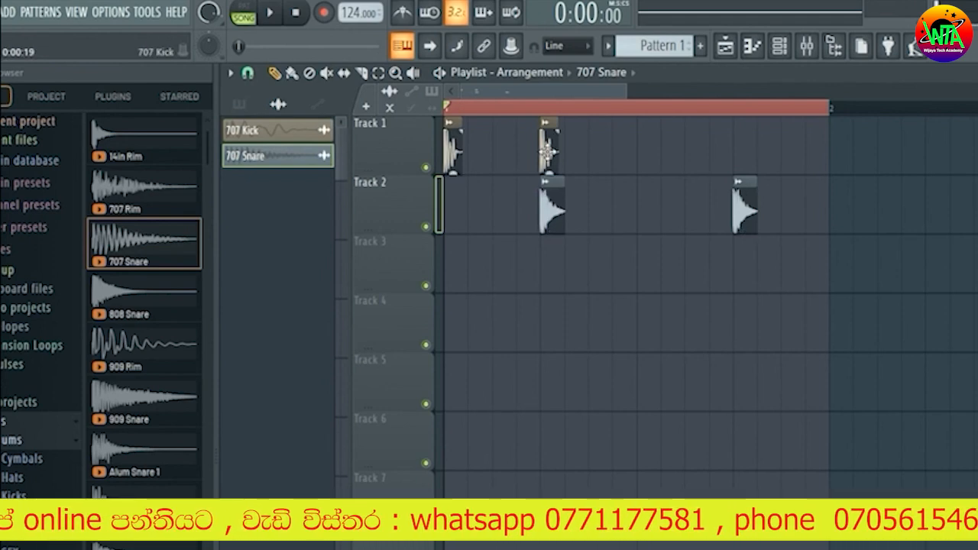
Add 707 Kicks on beats 3 and 4 of Track 1 and play the loop.
{"action": "left_click_drag", "start_coordinate": [597, 149], "coordinate": [738, 157]}
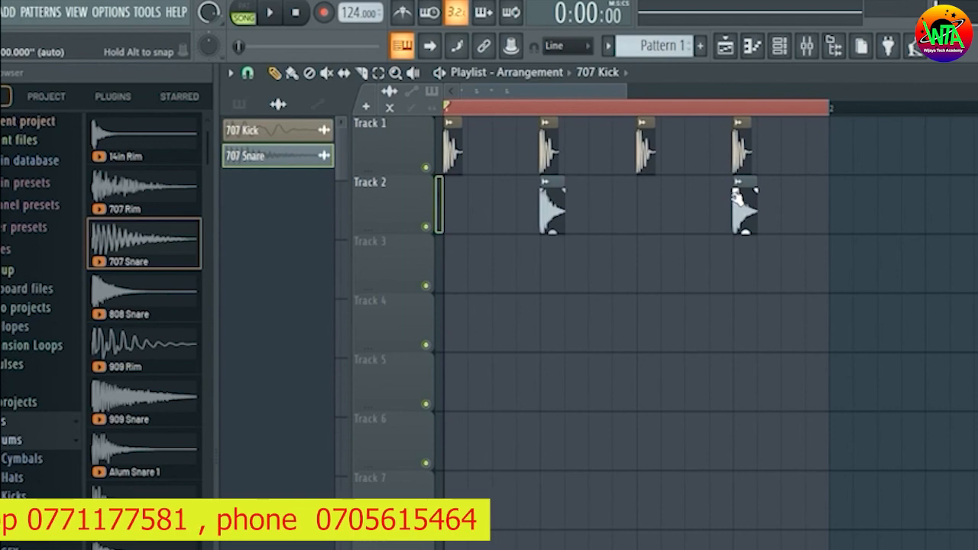
{"action": "left_click", "coordinate": [272, 13]}
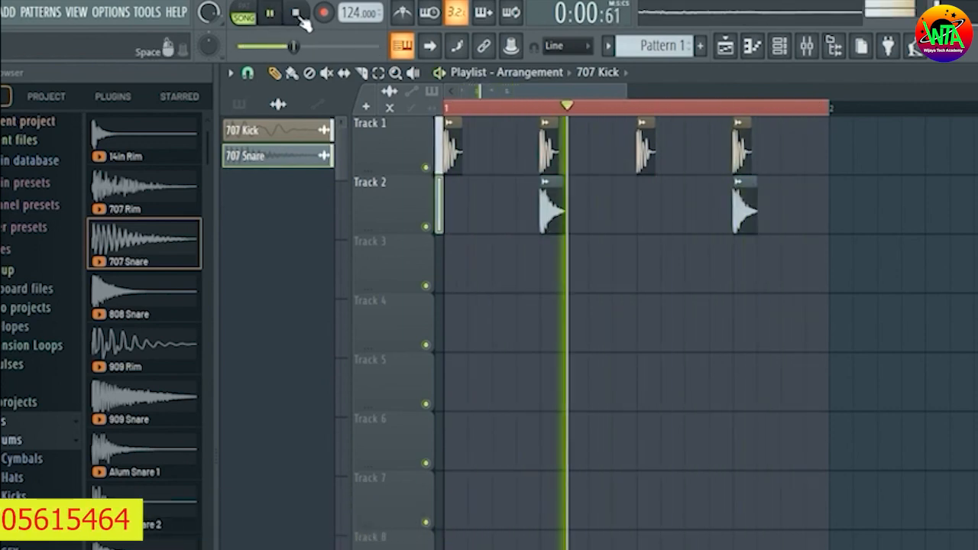
{"action": "left_click", "coordinate": [302, 18]}
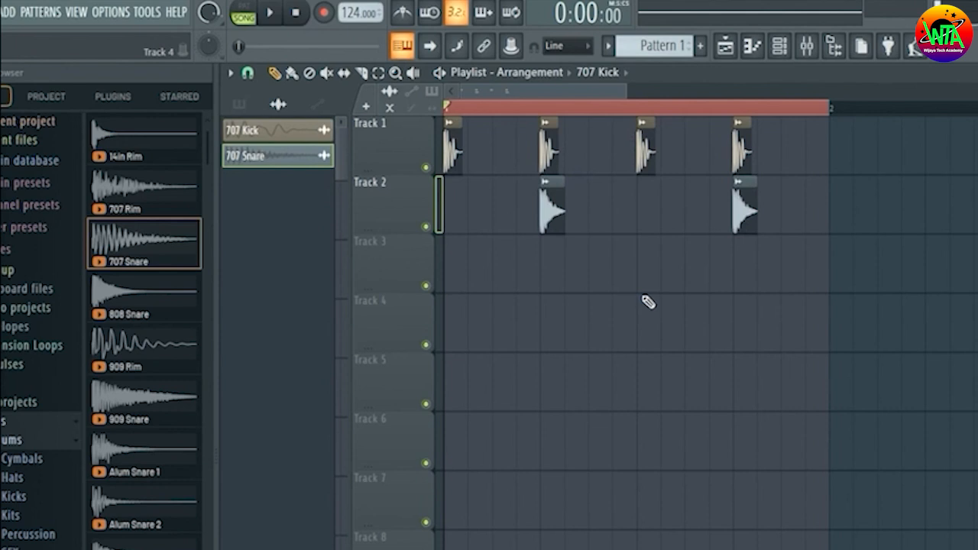
Move the two snares on Track 2 to one step before the beat 2 kick and one step before the beat 3 kick.
{"action": "left_click_drag", "start_coordinate": [547, 152], "coordinate": [524, 153]}
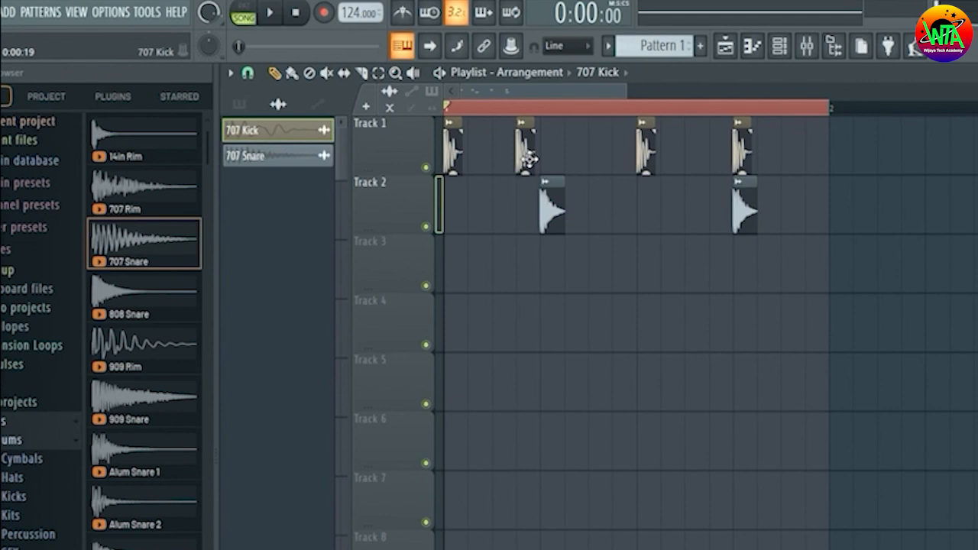
{"action": "left_click_drag", "start_coordinate": [528, 159], "coordinate": [550, 158]}
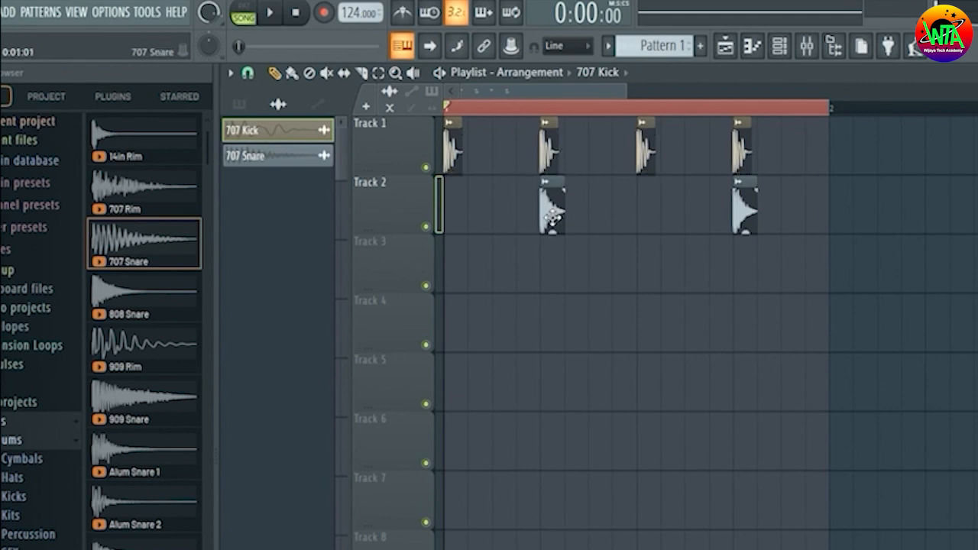
{"action": "left_click_drag", "start_coordinate": [552, 218], "coordinate": [525, 220]}
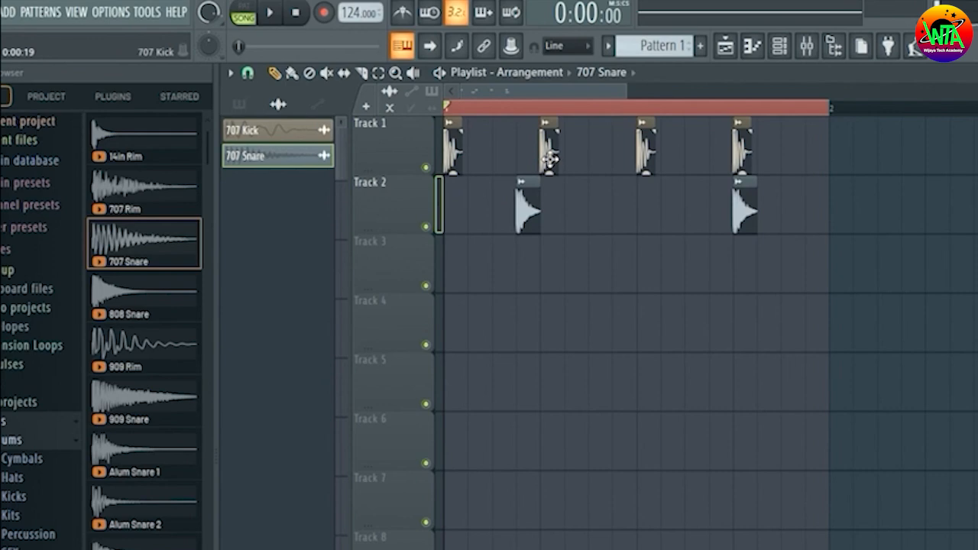
{"action": "left_click_drag", "start_coordinate": [745, 212], "coordinate": [625, 212]}
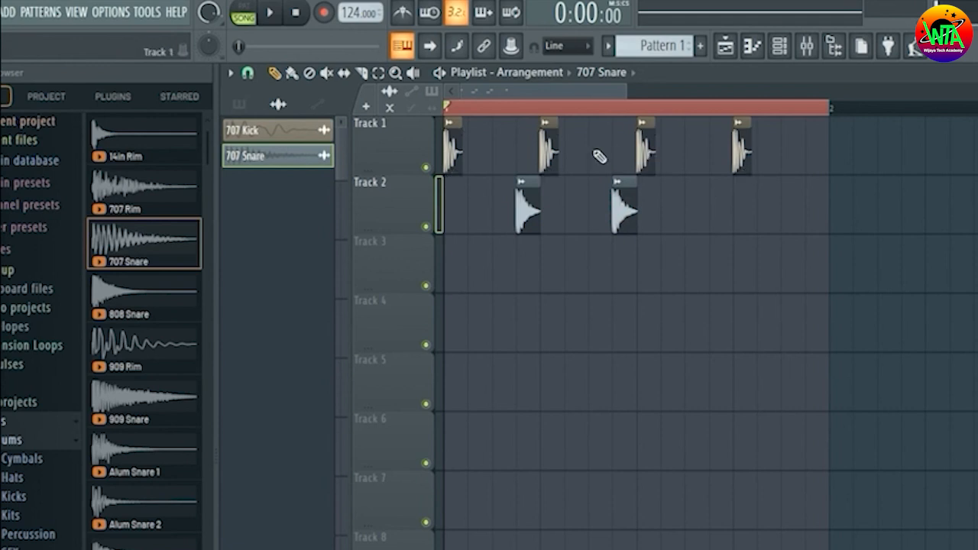
Add snares on Track 2 one step before beat 4 and two steps before bar 2, and move the second snare one step earlier.
{"action": "left_click_drag", "start_coordinate": [658, 202], "coordinate": [721, 200]}
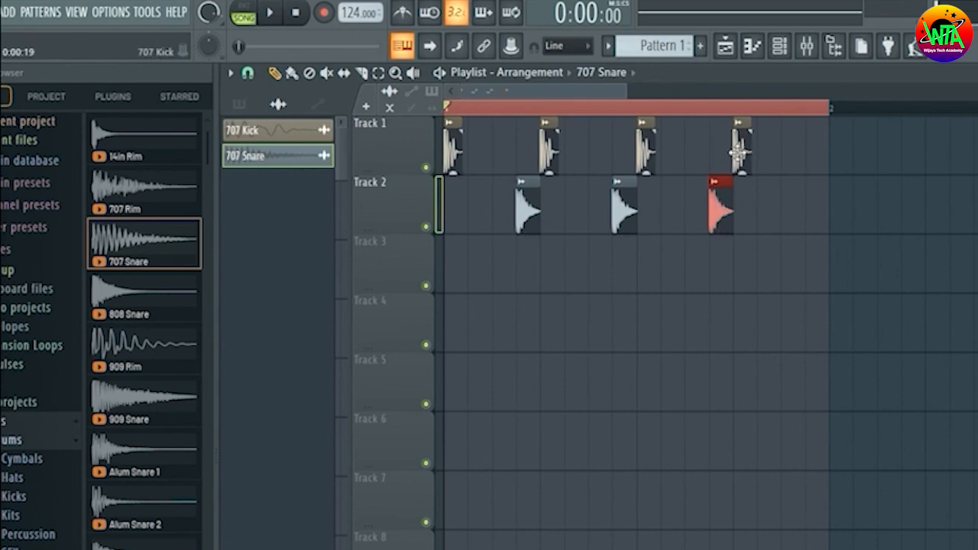
{"action": "mouse_move", "coordinate": [718, 214]}
{"action": "left_mouse_down"}
{"action": "mouse_move", "coordinate": [815, 220]}
{"action": "mouse_move", "coordinate": [816, 207]}
{"action": "mouse_move", "coordinate": [727, 212]}
{"action": "left_mouse_up"}
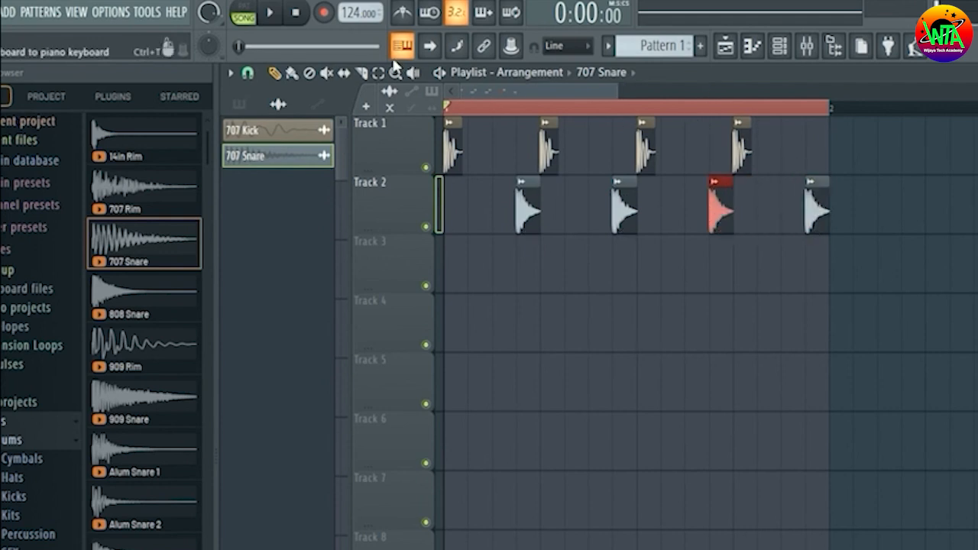
{"action": "left_click_drag", "start_coordinate": [623, 214], "coordinate": [599, 214]}
{"action": "left_click_drag", "start_coordinate": [814, 203], "coordinate": [787, 200]}
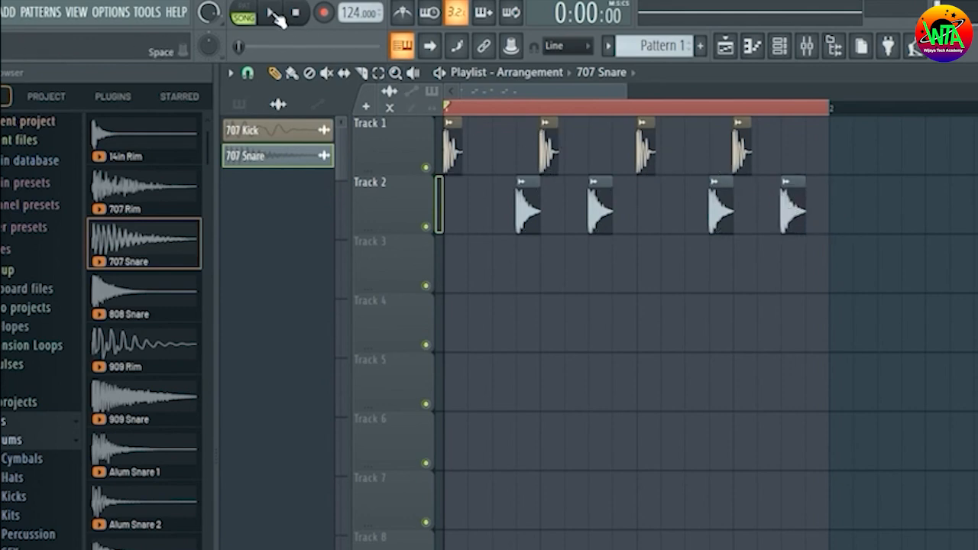
Play the one-bar loop twice to listen to the four-snare pattern against the four kicks.
{"action": "left_click", "coordinate": [272, 13]}
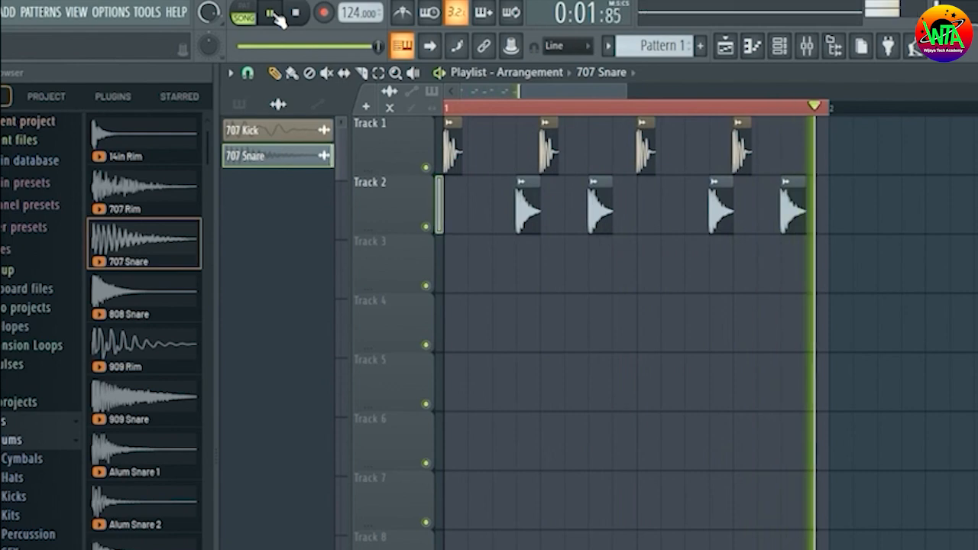
{"action": "left_click", "coordinate": [274, 15]}
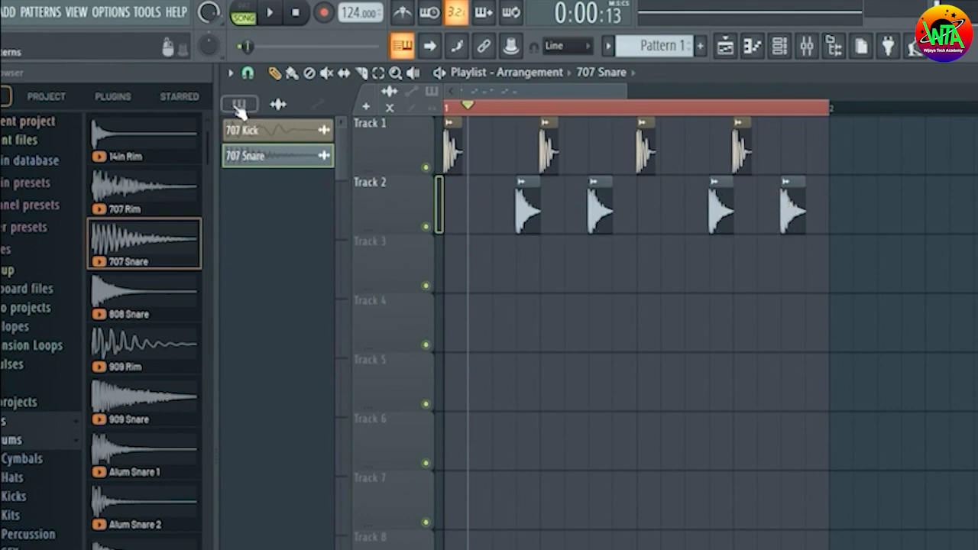
{"action": "left_click", "coordinate": [270, 14]}
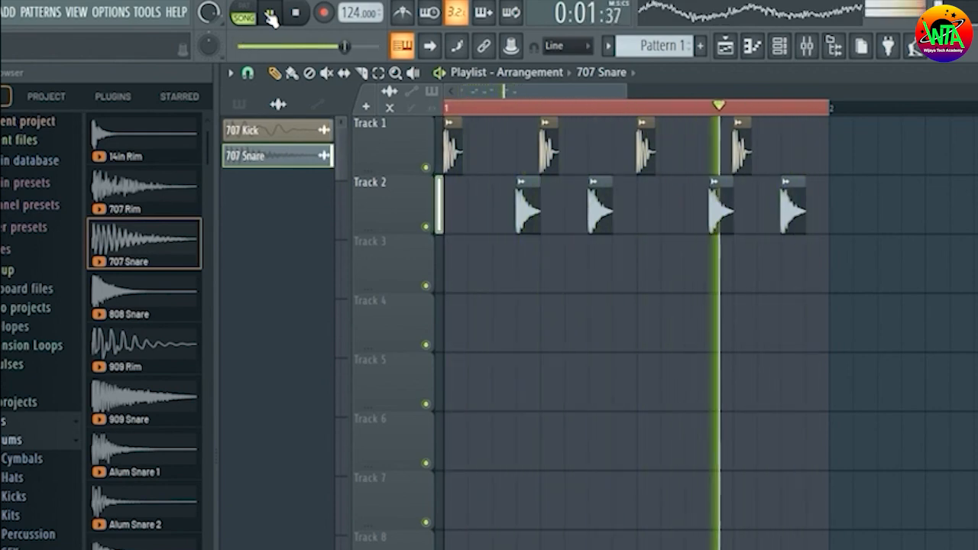
{"action": "key", "text": "space"}
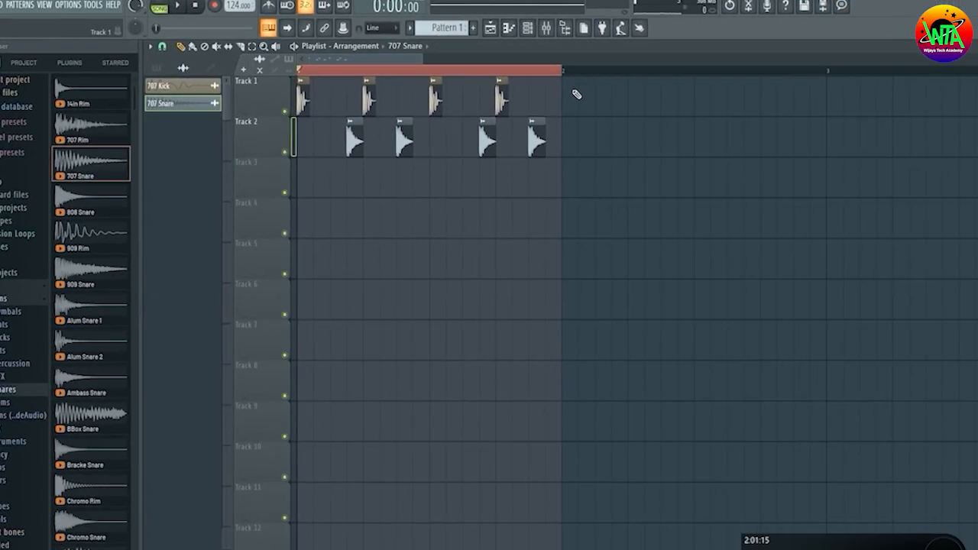
Duplicate the one-bar kick and snare pattern into bar 2, and copy both bars into bars 3 and 4.
{"action": "left_click_drag", "start_coordinate": [577, 90], "coordinate": [310, 156]}
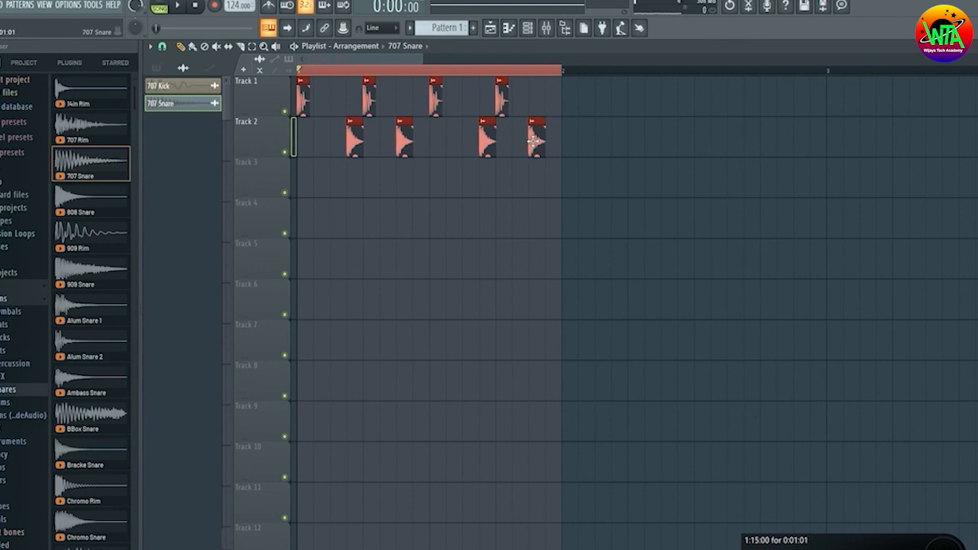
{"action": "left_click_drag", "start_coordinate": [535, 142], "coordinate": [796, 165]}
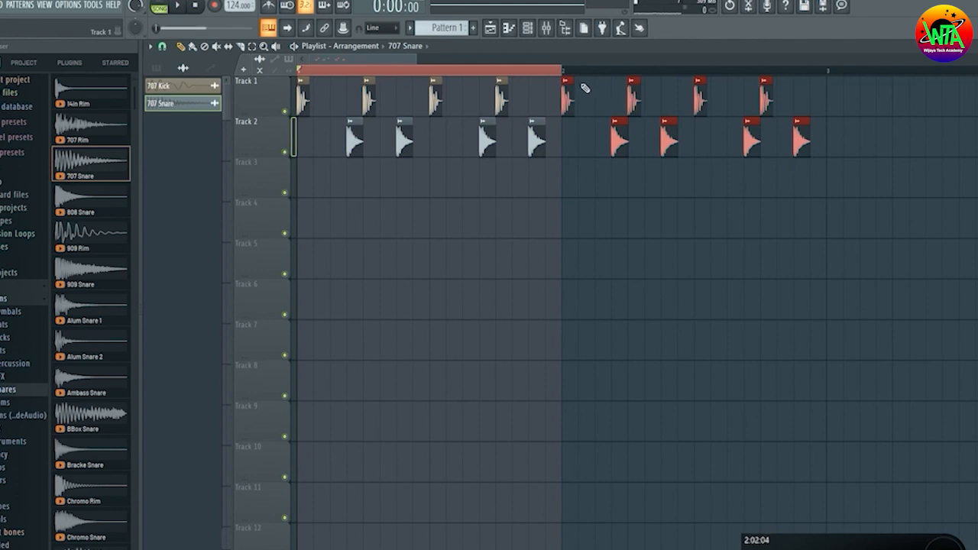
{"action": "scroll", "coordinate": [598, 78], "scroll_direction": "down", "scroll_amount": 2}
{"action": "scroll", "coordinate": [598, 78], "scroll_direction": "down", "scroll_amount": 2}
{"action": "left_click_drag", "start_coordinate": [574, 135], "coordinate": [306, 99]}
{"action": "left_click_drag", "start_coordinate": [481, 107], "coordinate": [740, 96]}
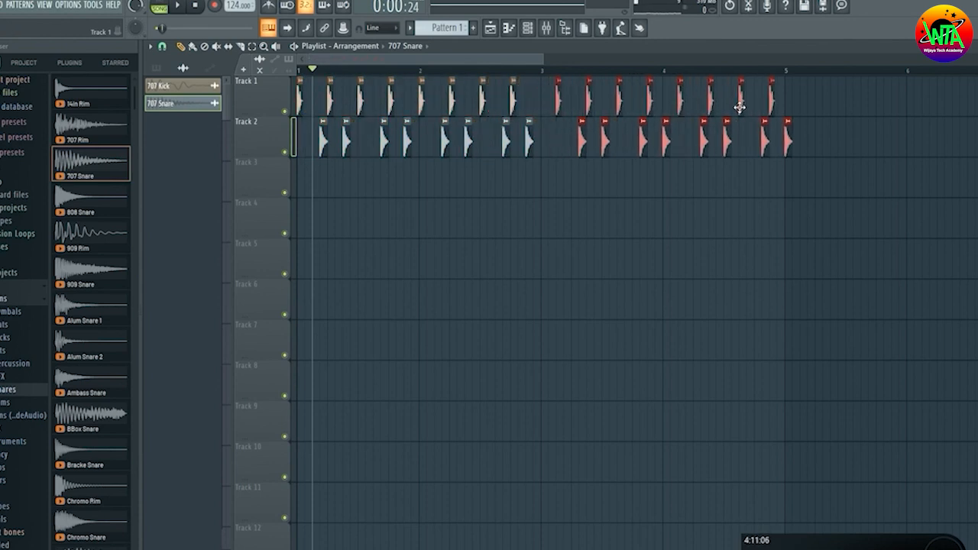
Select bars 1 to 4 as the playback range and play the four-bar drum loop.
{"action": "left_click_drag", "start_coordinate": [301, 71], "coordinate": [784, 71]}
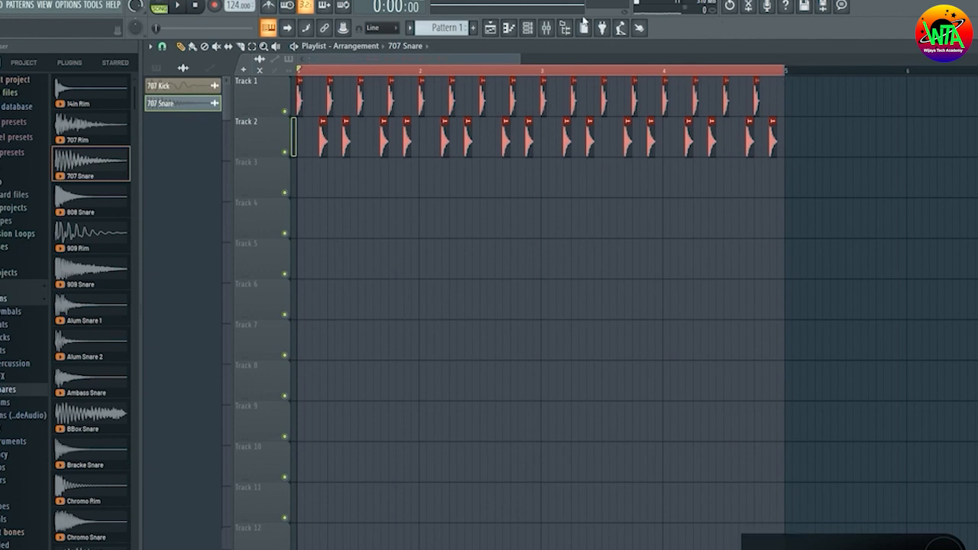
{"action": "left_click", "coordinate": [179, 7]}
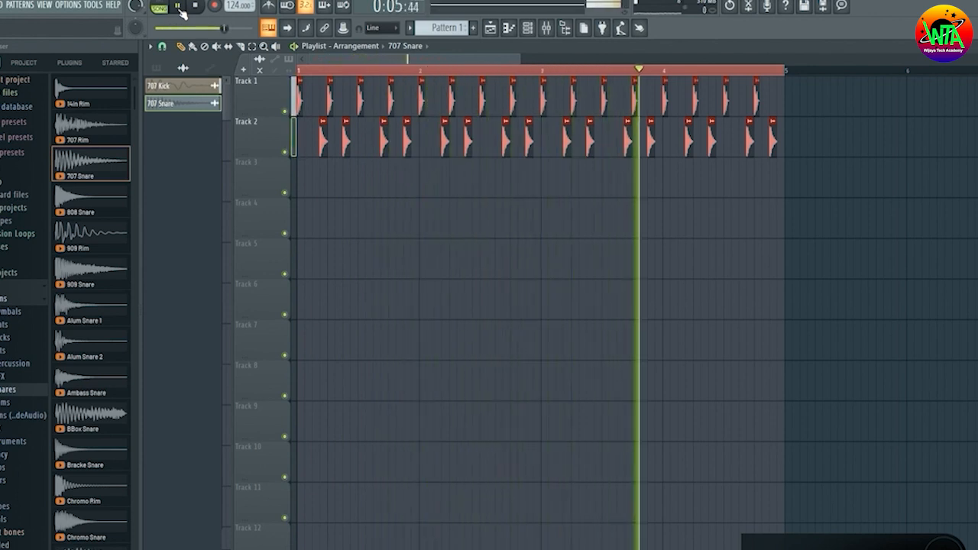
{"action": "left_click", "coordinate": [179, 8]}
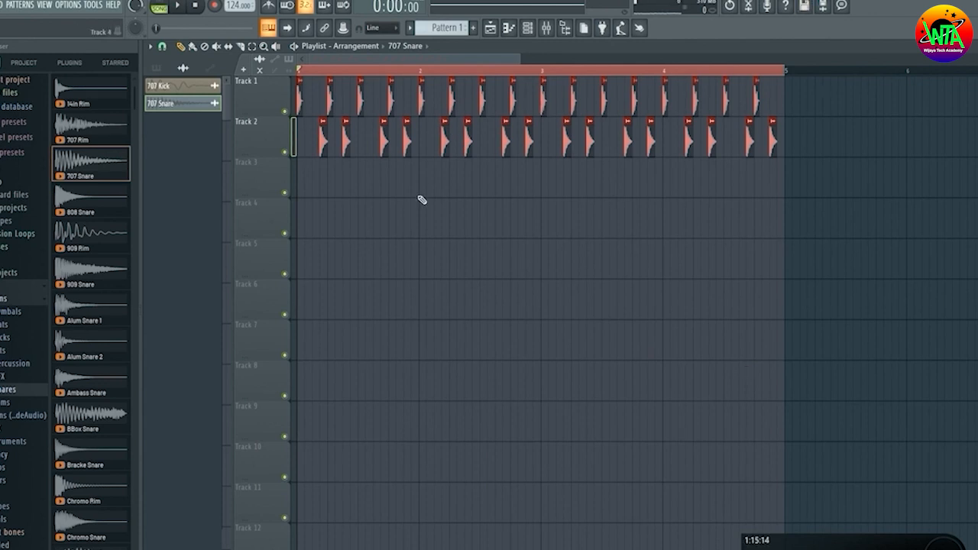
Set the tempo to 100 BPM and delete every clip except the first kick on Track 1 and the first snare on Track 2.
{"action": "left_click_drag", "start_coordinate": [240, 7], "coordinate": [239, 31]}
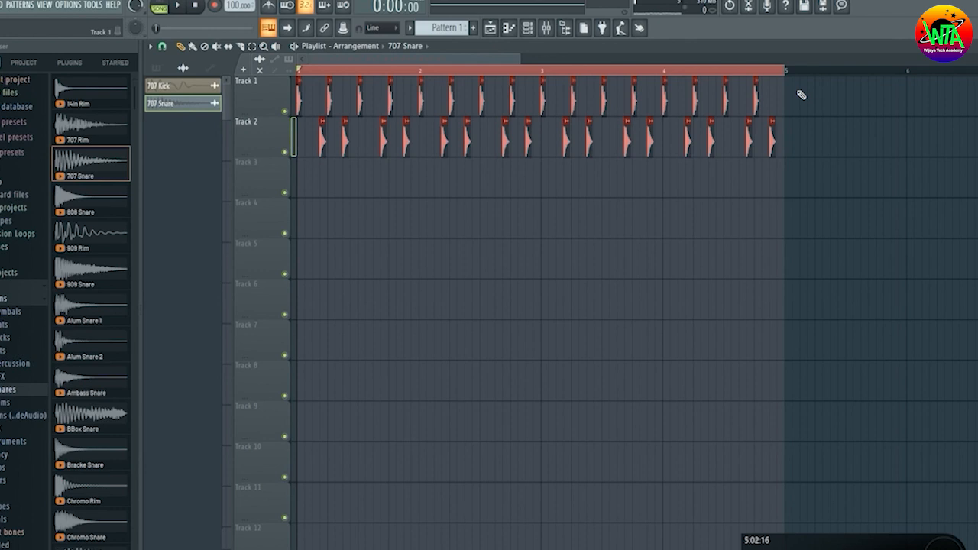
{"action": "left_click_drag", "start_coordinate": [799, 94], "coordinate": [486, 107]}
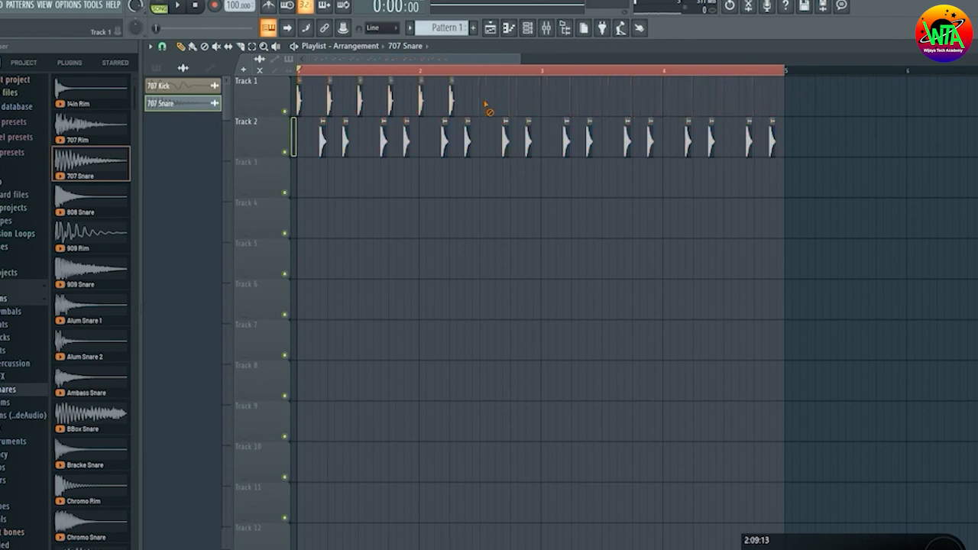
{"action": "mouse_move", "coordinate": [795, 139]}
{"action": "left_mouse_down"}
{"action": "mouse_move", "coordinate": [364, 155]}
{"action": "mouse_move", "coordinate": [414, 178]}
{"action": "left_mouse_up"}
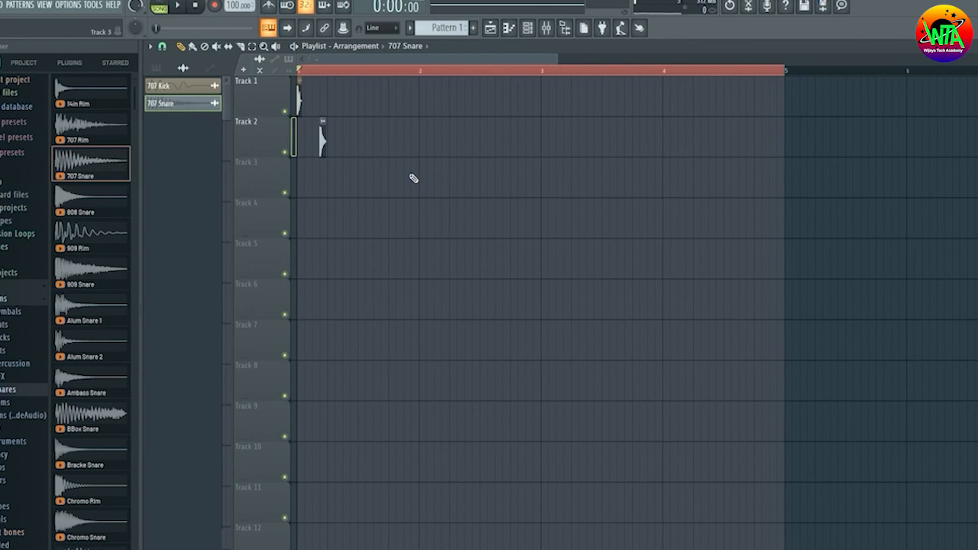
Set the playback range to bar 1 only in the playlist.
{"action": "scroll", "coordinate": [537, 77], "scroll_direction": "down", "scroll_amount": 3}
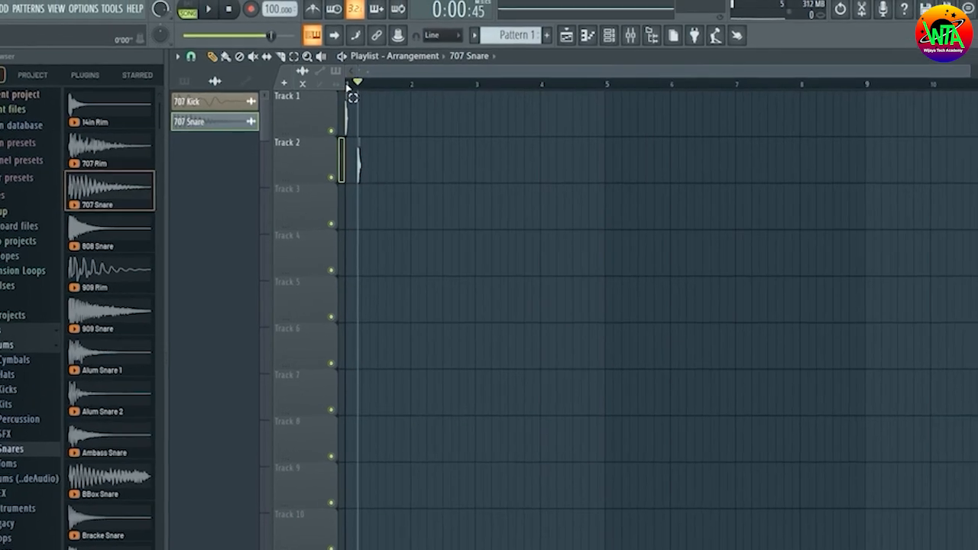
{"action": "left_click_drag", "start_coordinate": [298, 70], "coordinate": [318, 70]}
{"action": "left_click_drag", "start_coordinate": [412, 96], "coordinate": [463, 96]}
{"action": "scroll", "coordinate": [447, 178], "scroll_direction": "up", "scroll_amount": 3}
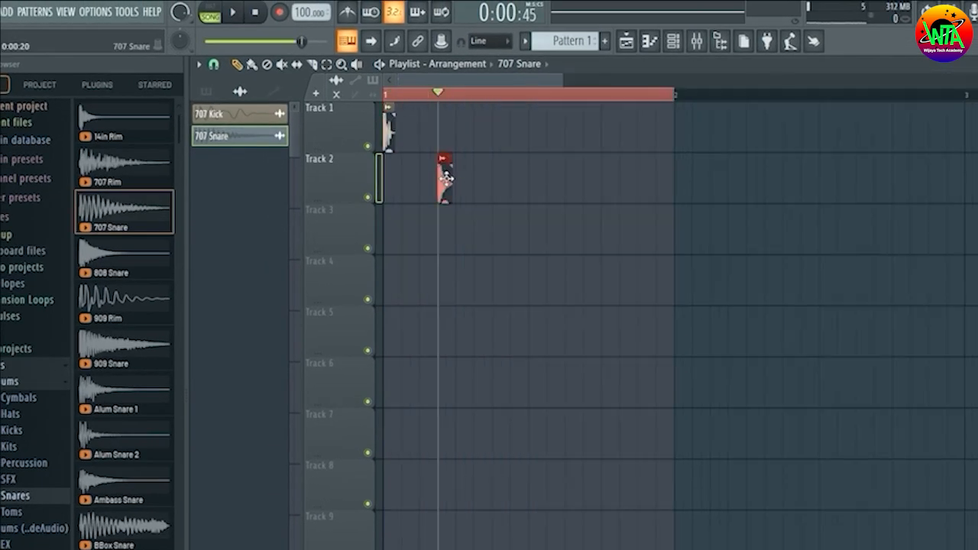
Add two more snares on Track 2 and a second kick on Track 1 within bar 1, and play the loop.
{"action": "left_click_drag", "start_coordinate": [479, 177], "coordinate": [609, 178]}
{"action": "left_click_drag", "start_coordinate": [458, 130], "coordinate": [572, 133]}
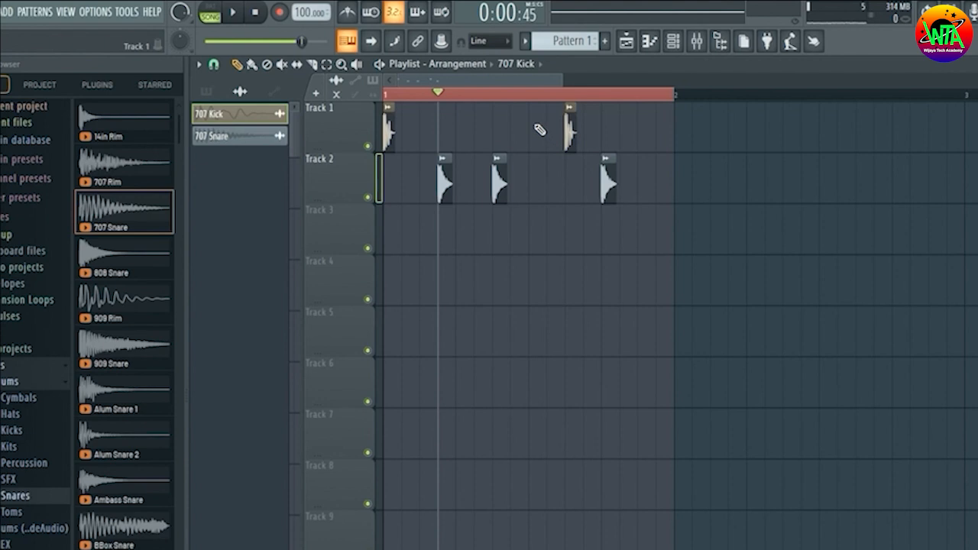
{"action": "left_click", "coordinate": [570, 126]}
{"action": "left_click", "coordinate": [235, 13]}
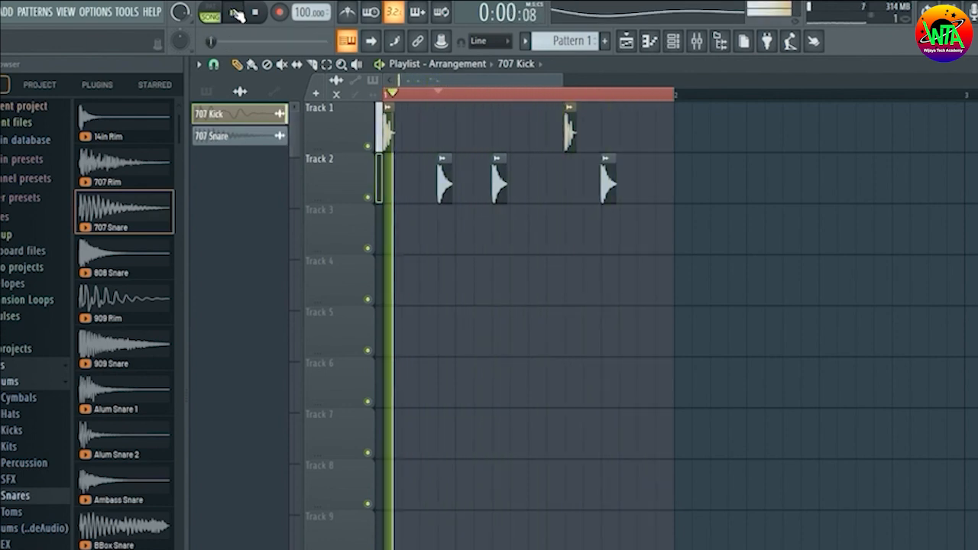
{"action": "key", "text": "space"}
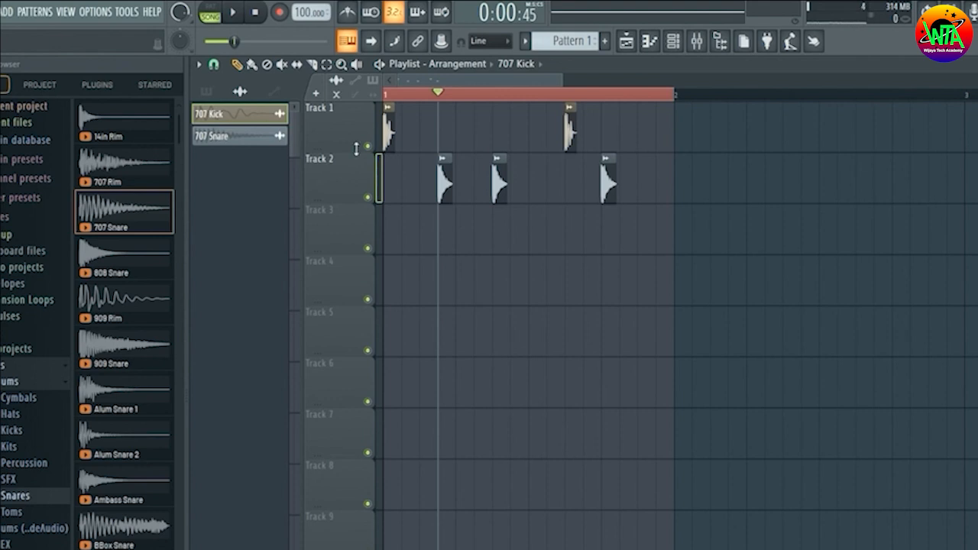
Audition the AMX CH 1, 909 CH 2 and 808 OH samples in the Hats folder.
{"action": "left_click", "coordinate": [16, 417]}
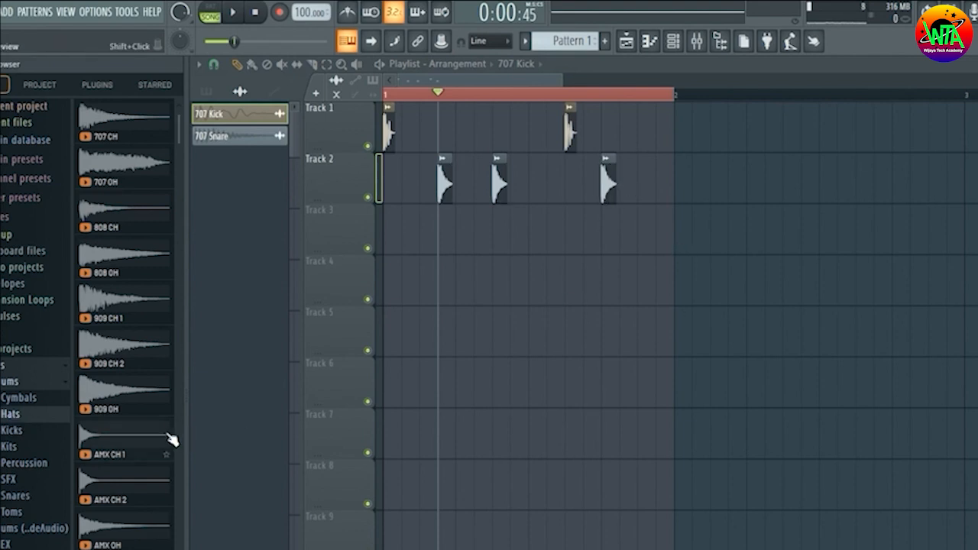
{"action": "left_click", "coordinate": [140, 437]}
{"action": "left_click", "coordinate": [140, 353]}
{"action": "left_click", "coordinate": [141, 264]}
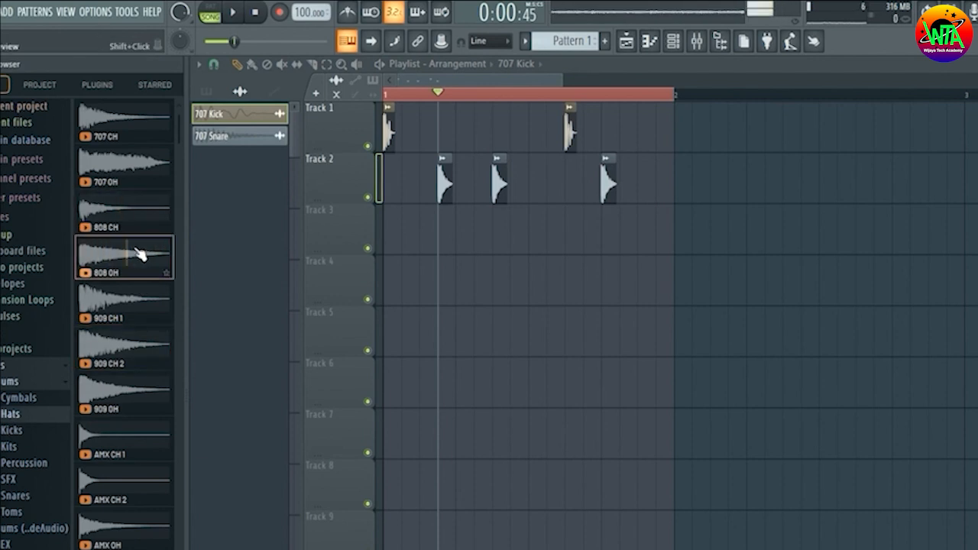
{"action": "left_click", "coordinate": [141, 256]}
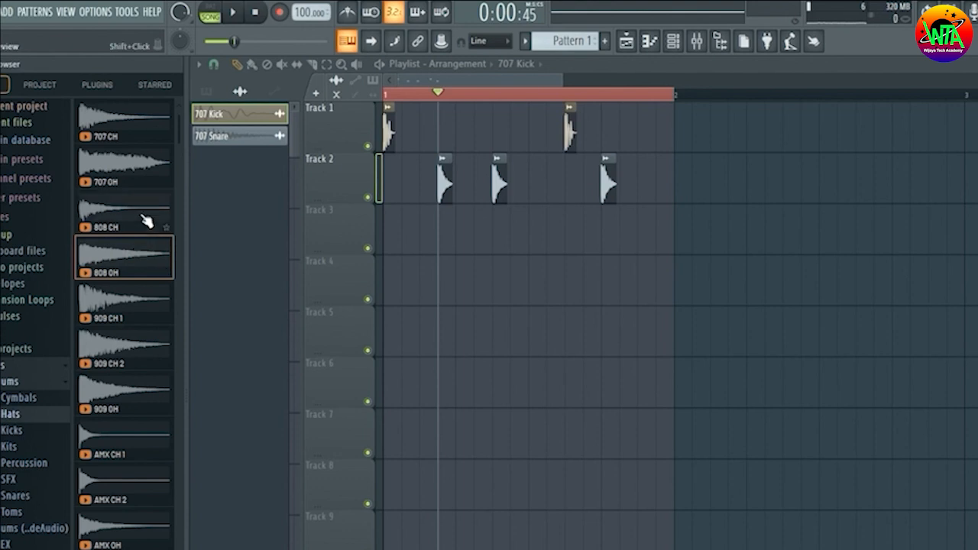
Place the 808 OH sample on Track 3 at the start of bar 1 and play the loop.
{"action": "left_click_drag", "start_coordinate": [134, 259], "coordinate": [398, 230]}
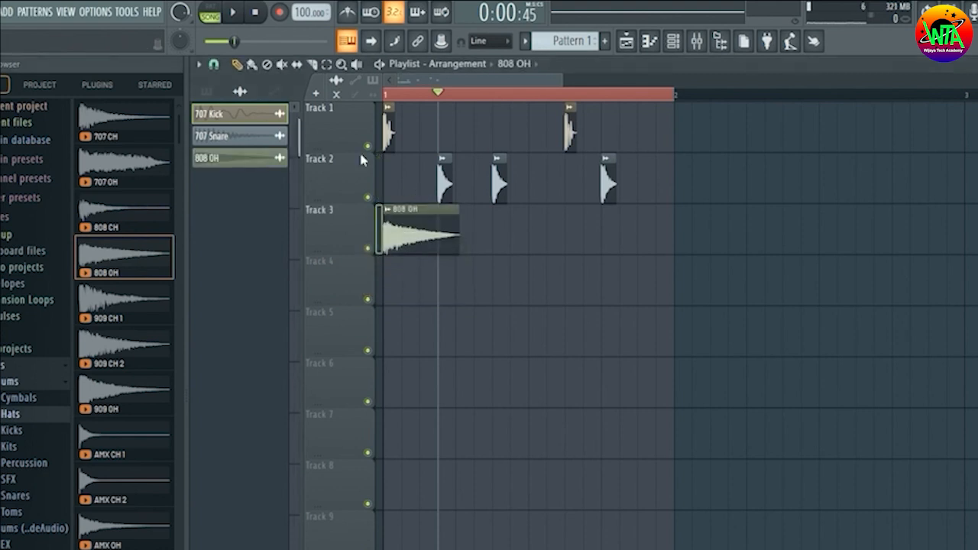
{"action": "left_click", "coordinate": [236, 12]}
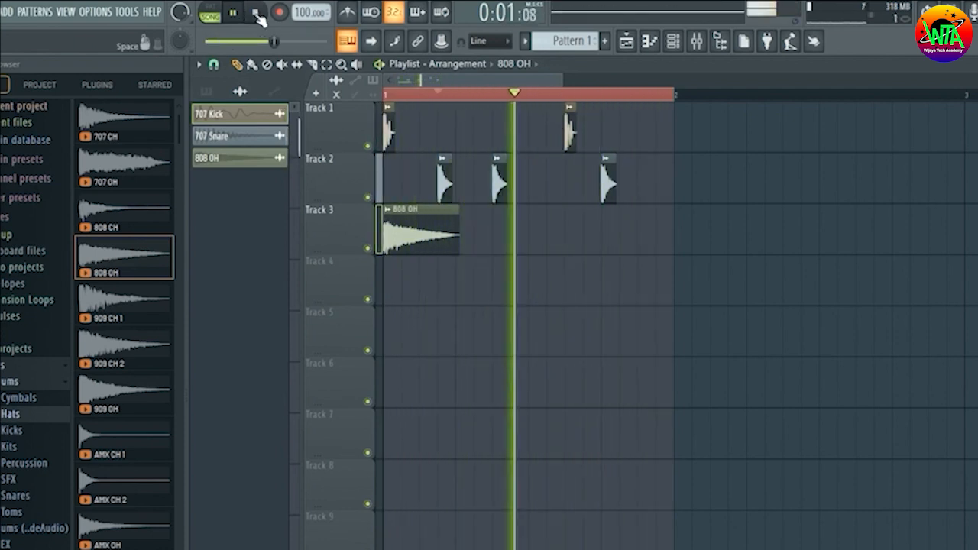
{"action": "left_click", "coordinate": [256, 14]}
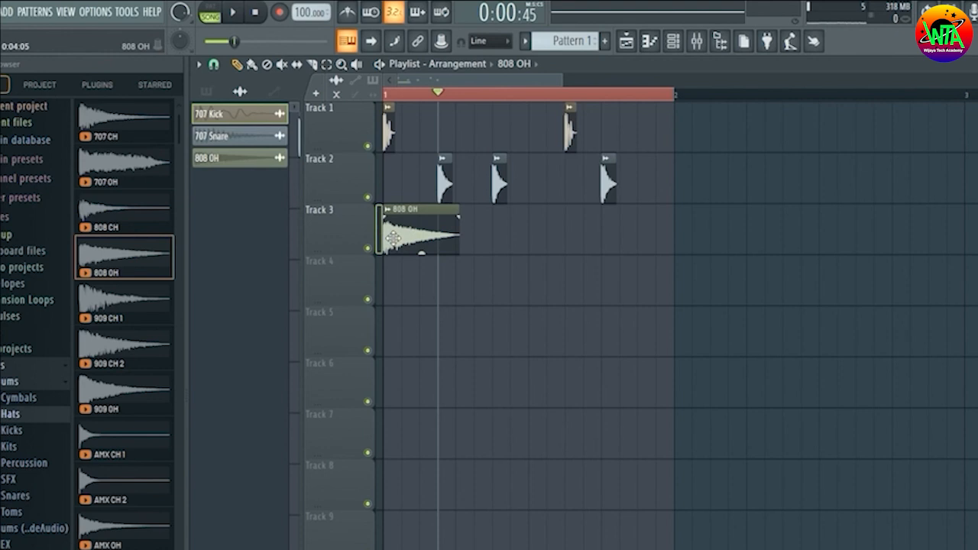
Open the 808 OH channel's piano roll from the Channel rack and place a short C5 note in bar 1.
{"action": "right_click", "coordinate": [203, 158]}
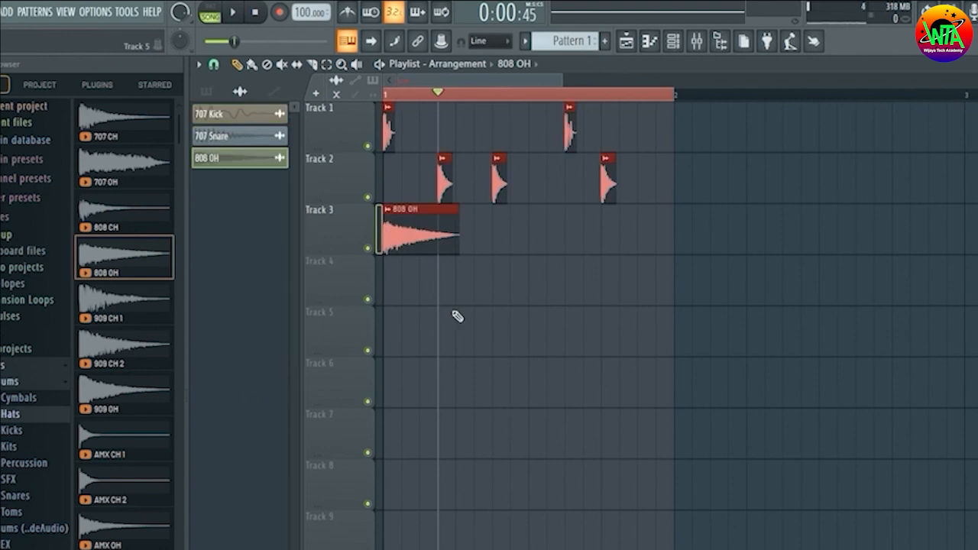
{"action": "left_click", "coordinate": [674, 43]}
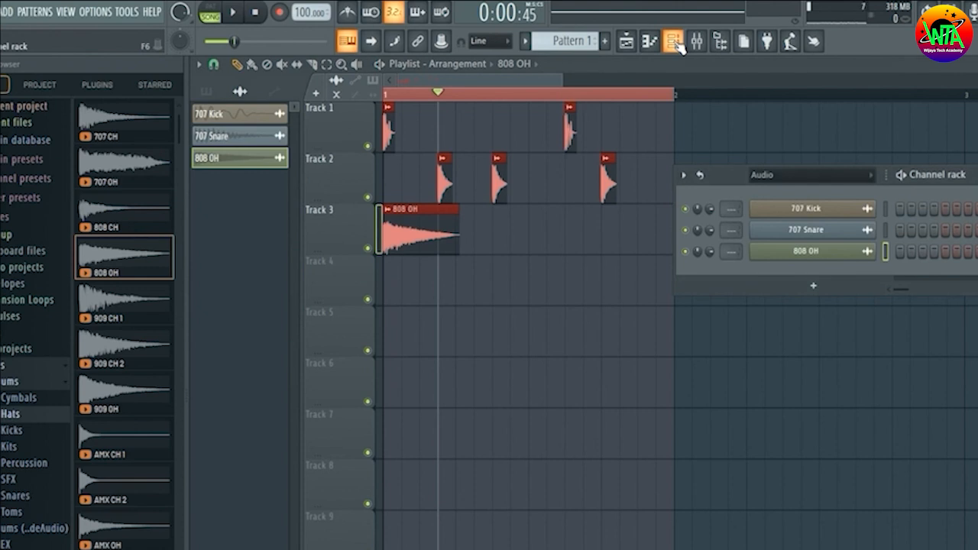
{"action": "right_click", "coordinate": [816, 254]}
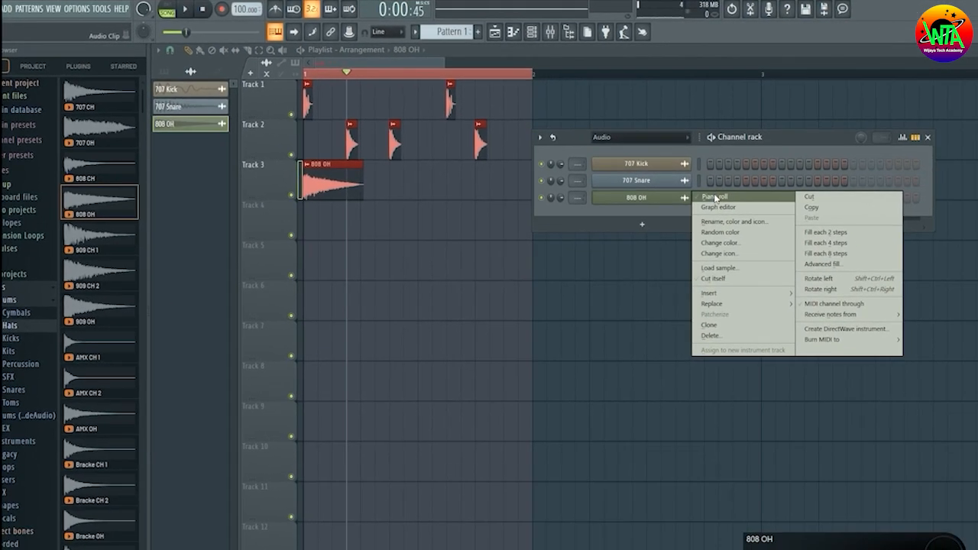
{"action": "left_click", "coordinate": [715, 198]}
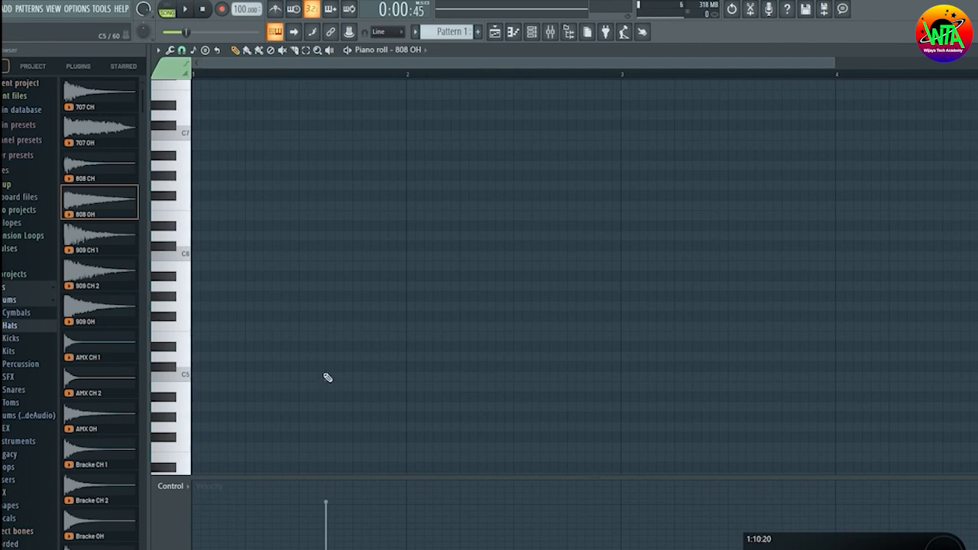
{"action": "left_click", "coordinate": [326, 377]}
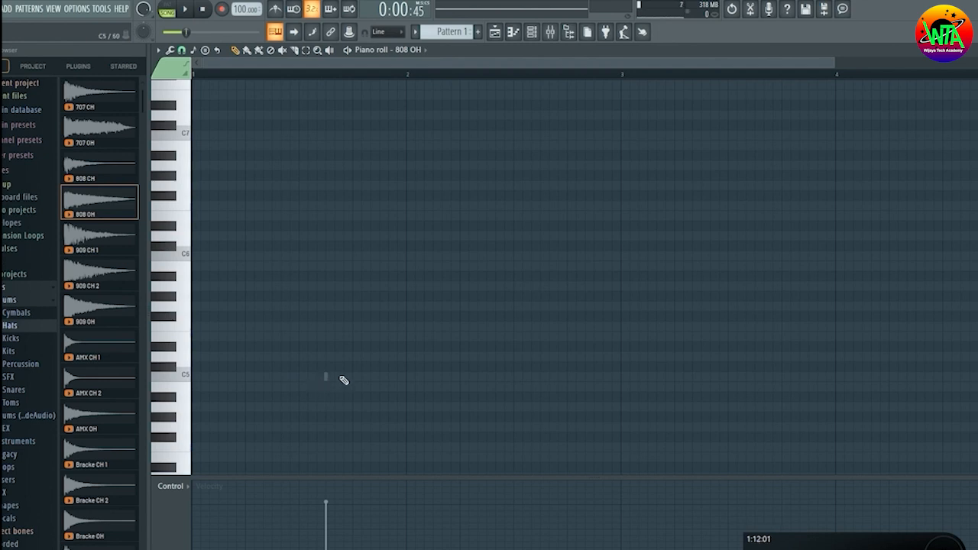